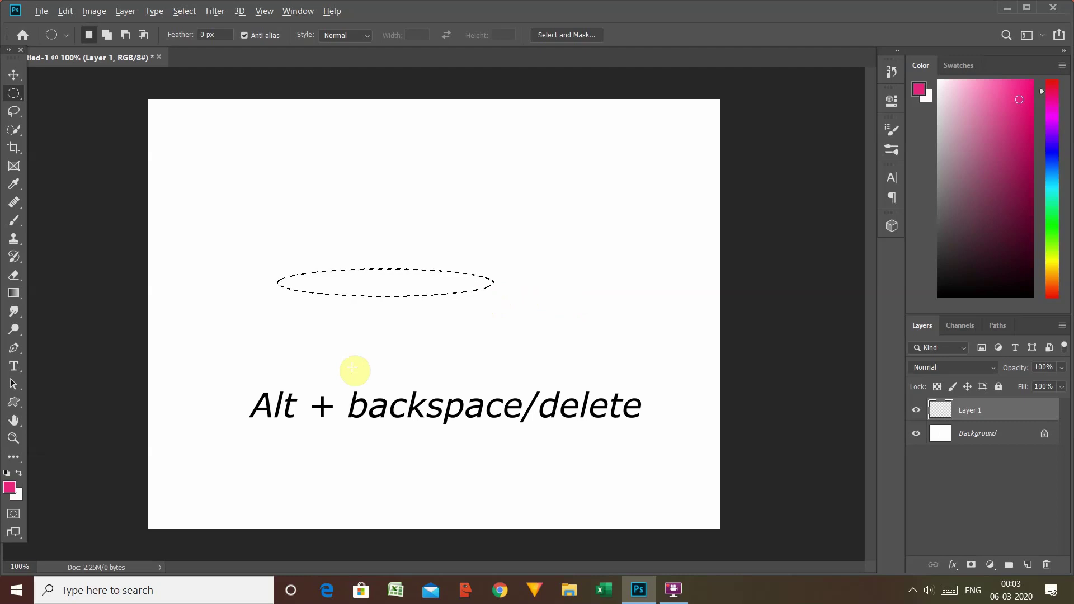
Fill the thin elliptical selection on Layer 1 with the pink foreground color and deselect it
{"action": "key", "text": "alt+BackSpace"}
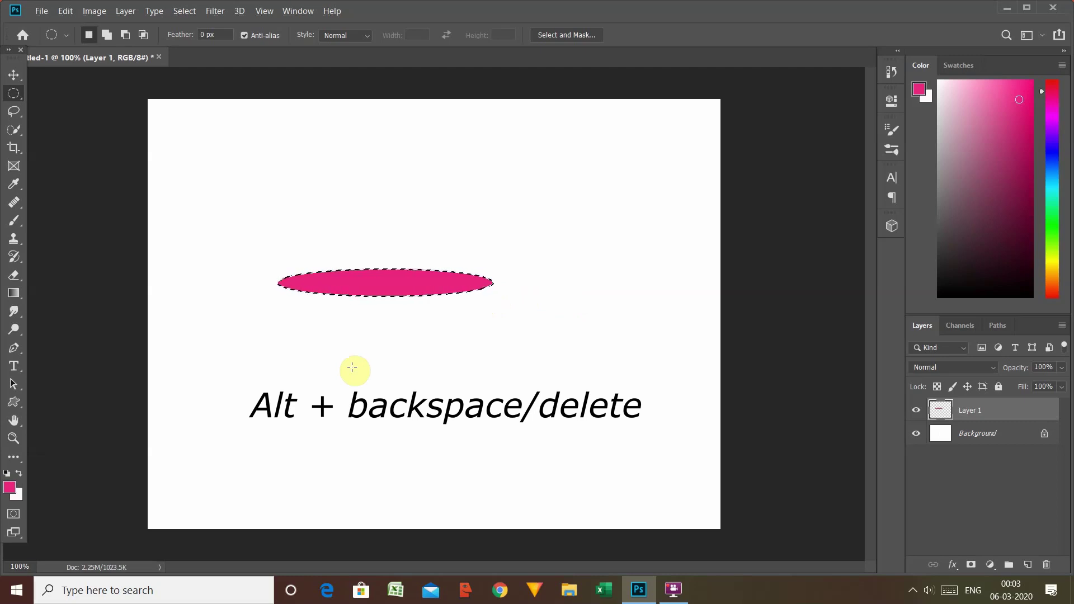
{"action": "key", "text": "ctrl+d"}
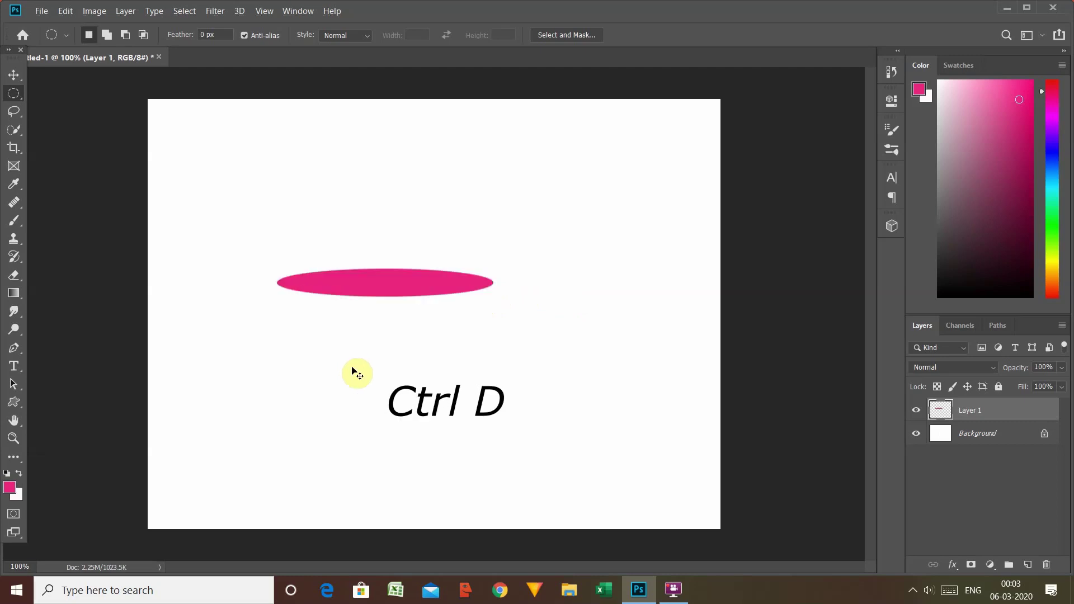
Duplicate the pink ellipse layer and rotate the copy about 8.6 degrees clockwise around its center
{"action": "key", "text": "ctrl+j"}
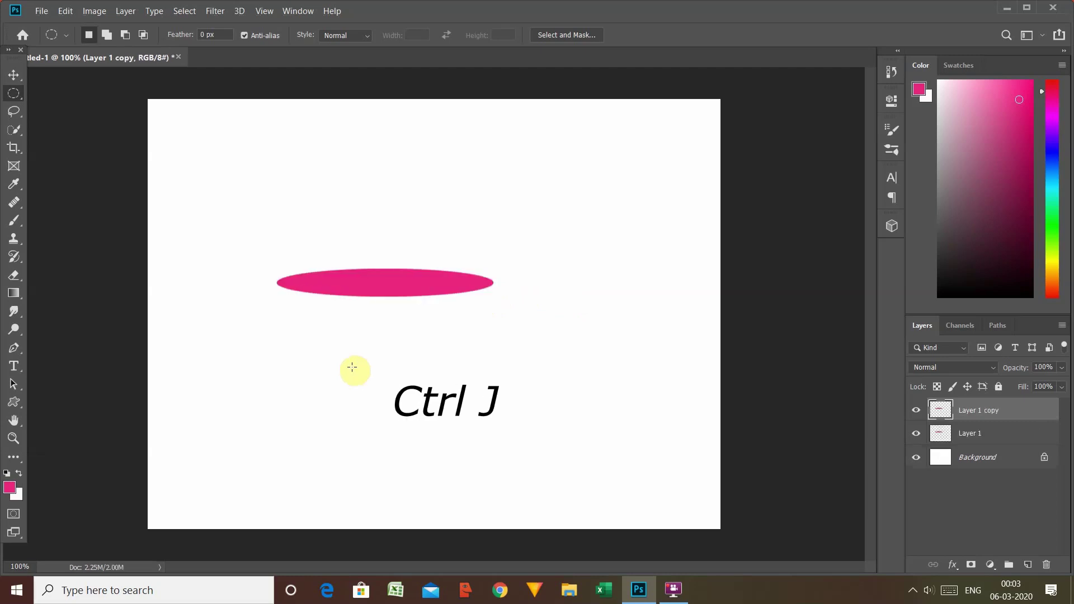
{"action": "key", "text": "ctrl+t"}
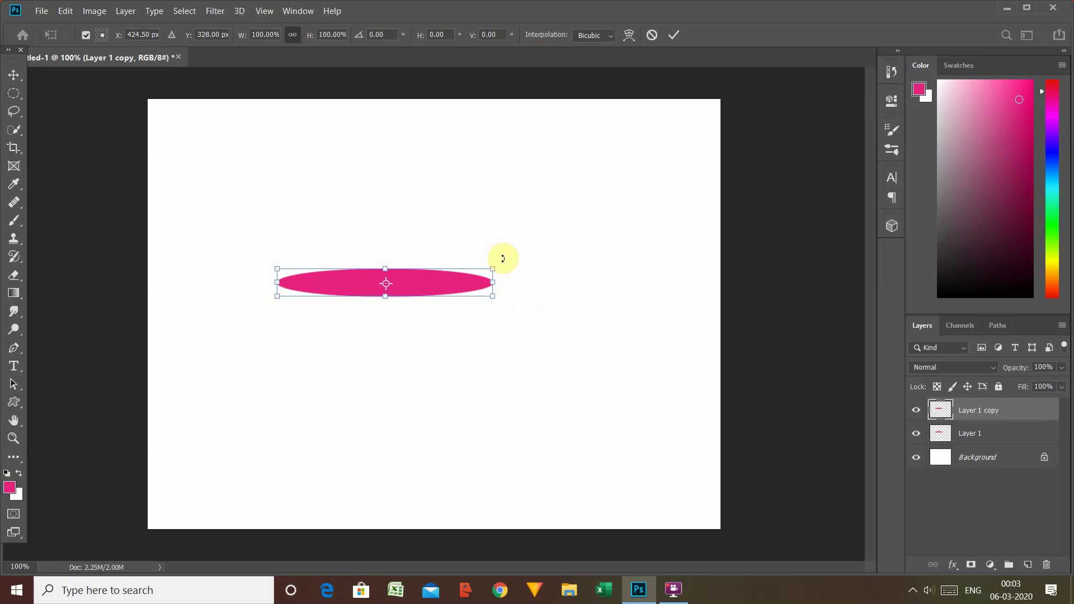
{"action": "left_click_drag", "start_coordinate": [503, 258], "coordinate": [504, 276]}
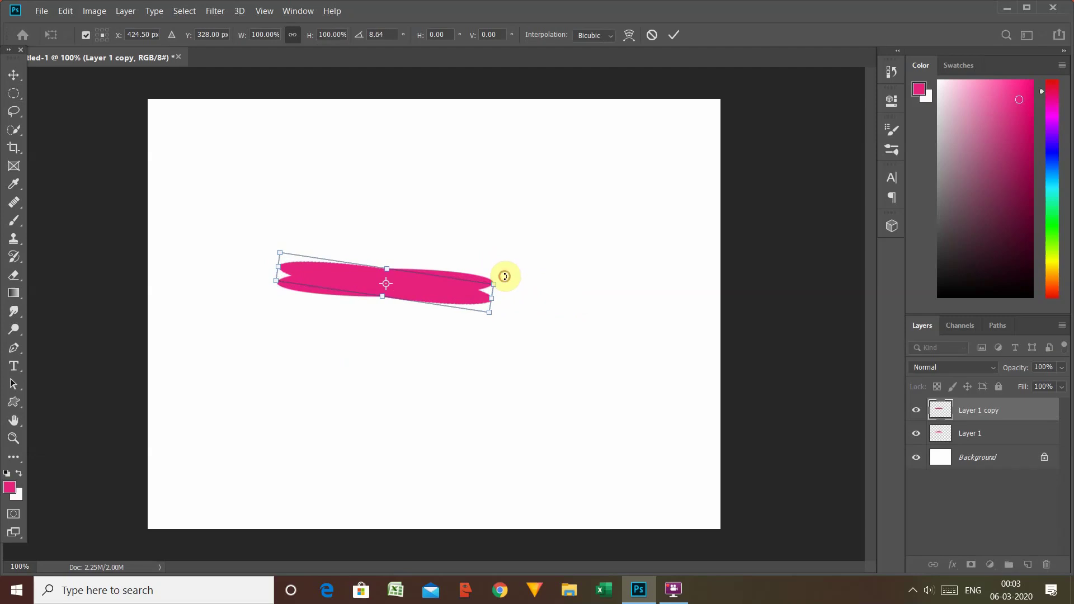
{"action": "key", "text": "Return"}
{"action": "key", "text": "m"}
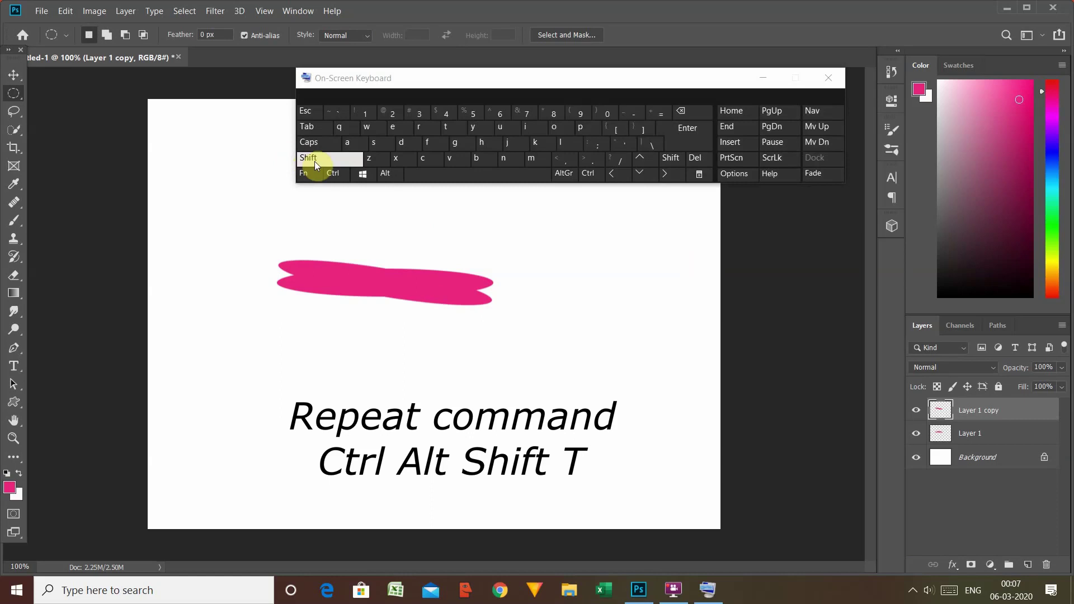
Repeat the duplicate-and-rotate transform on the pink ellipse until the petals complete a full circle, using the on-screen keyboard
{"action": "left_click", "coordinate": [314, 159]}
{"action": "left_click", "coordinate": [336, 175]}
{"action": "left_click", "coordinate": [386, 176]}
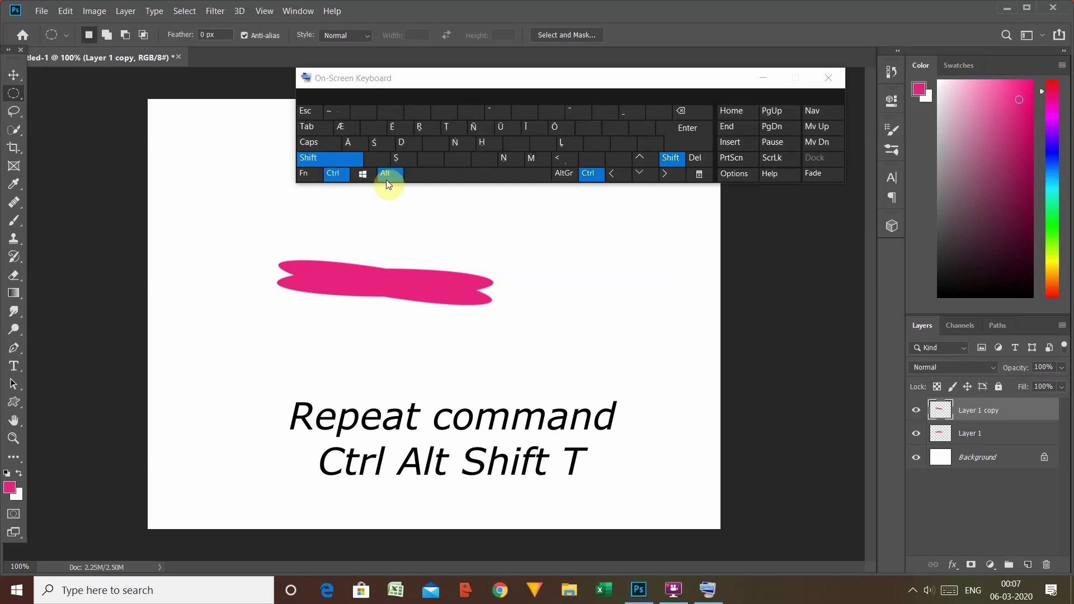
{"action": "left_click", "coordinate": [443, 129]}
{"action": "left_click", "coordinate": [317, 160]}
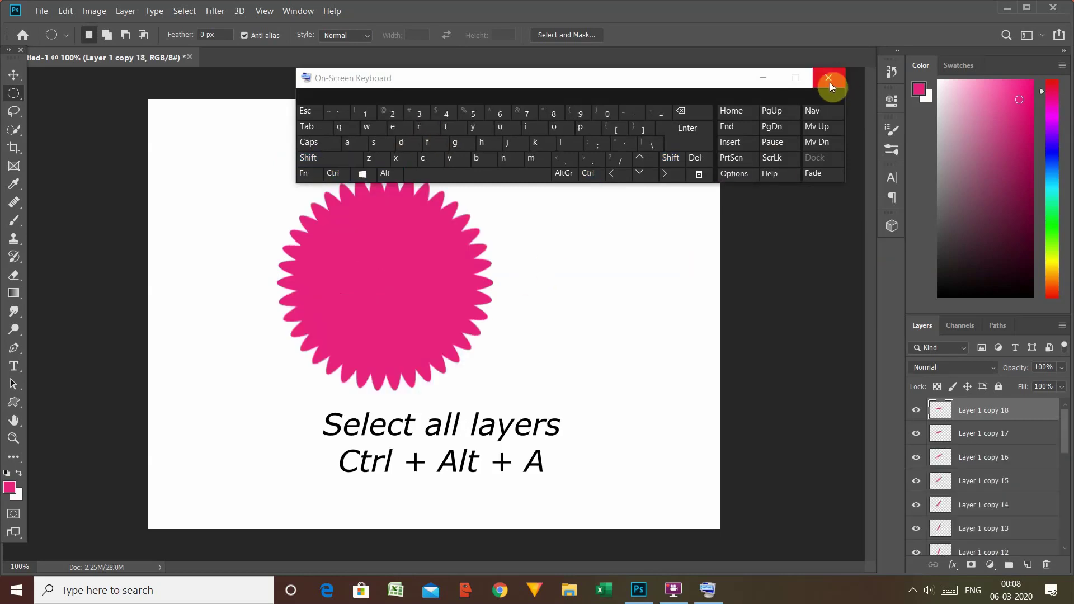
{"action": "left_click", "coordinate": [830, 76]}
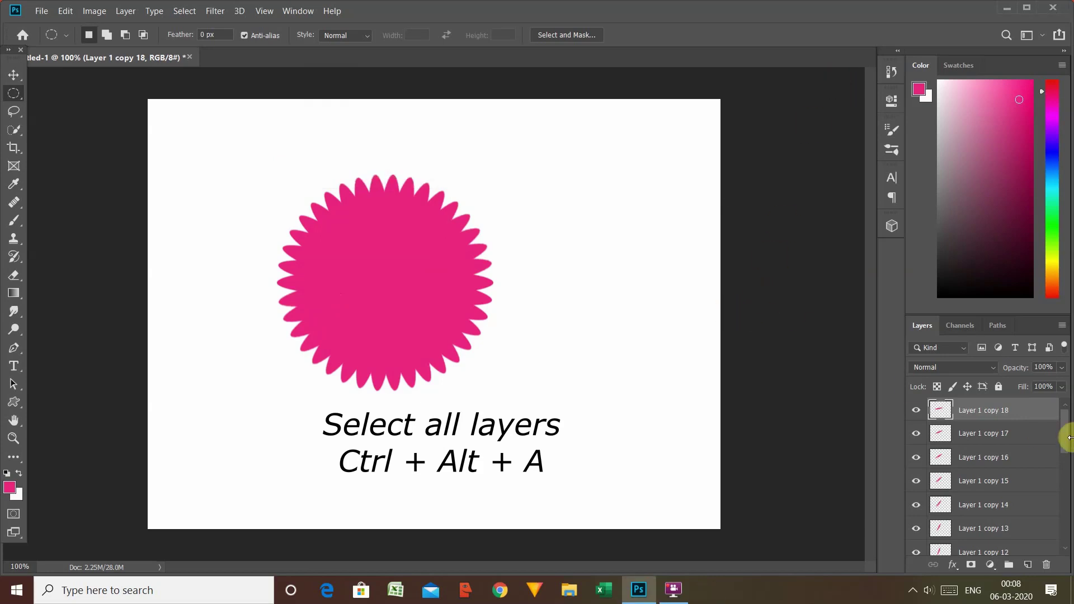
Select all the pink petal layers and merge them into a single layer
{"action": "mouse_move", "coordinate": [1069, 435]}
{"action": "left_mouse_down"}
{"action": "mouse_move", "coordinate": [1069, 455]}
{"action": "mouse_move", "coordinate": [1069, 432]}
{"action": "left_mouse_up"}
{"action": "key", "text": "ctrl+alt+a"}
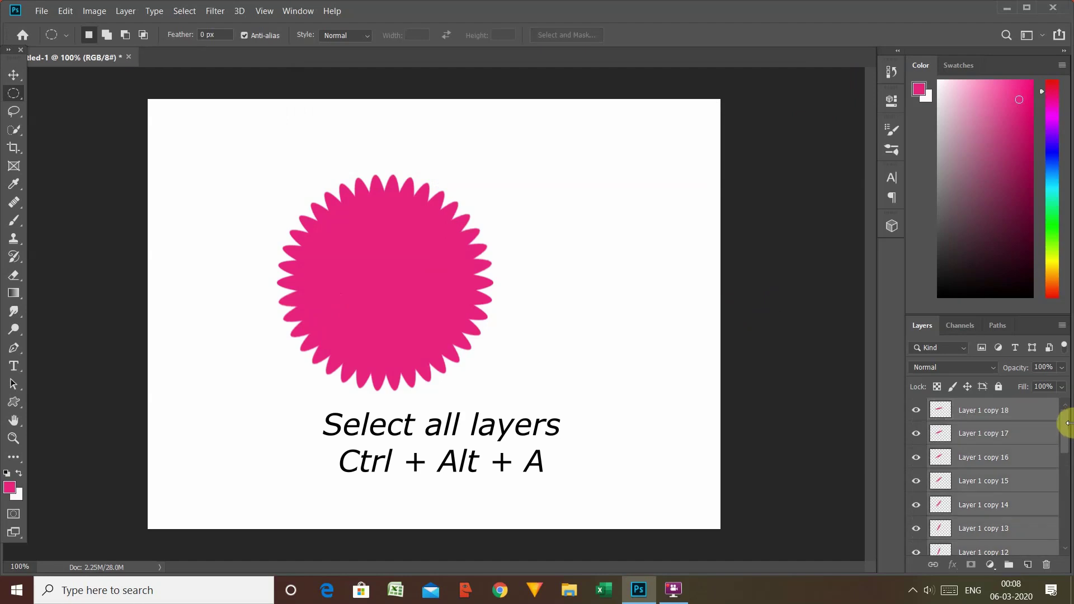
{"action": "key", "text": "ctrl+e"}
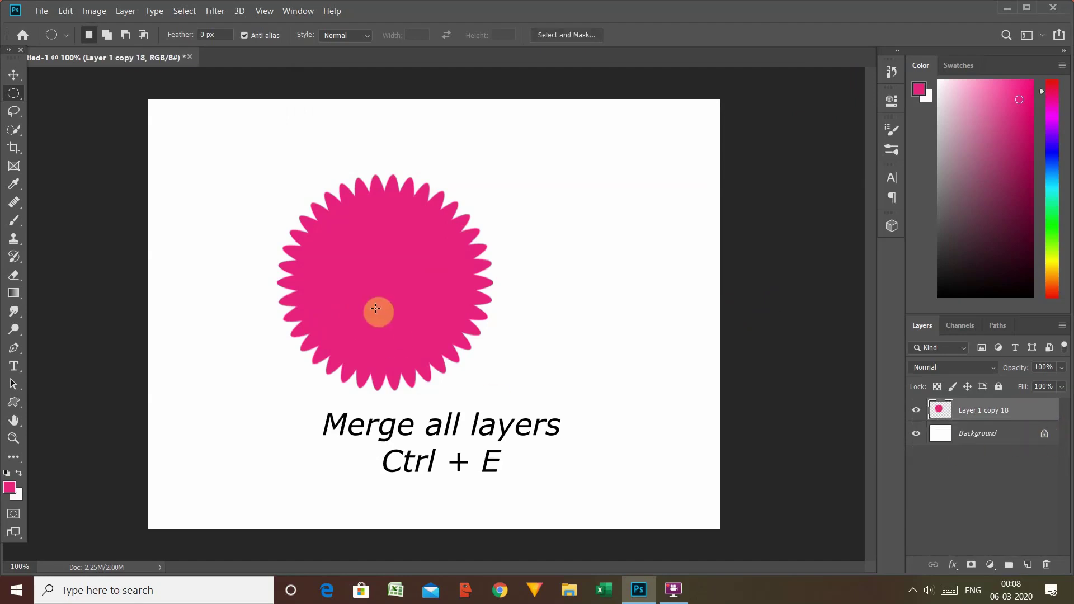
Move the merged pink flower to the canvas center, about X 512 px and Y 361 px, and add a new layer above it
{"action": "key", "text": "ctrl+t"}
{"action": "left_click_drag", "start_coordinate": [386, 295], "coordinate": [432, 317]}
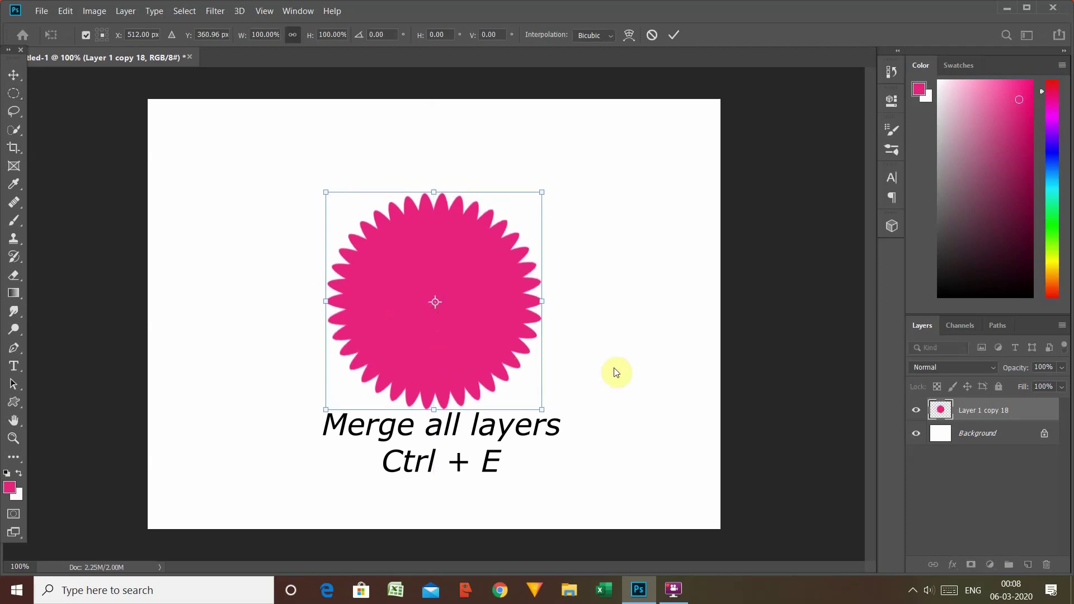
{"action": "key", "text": "m"}
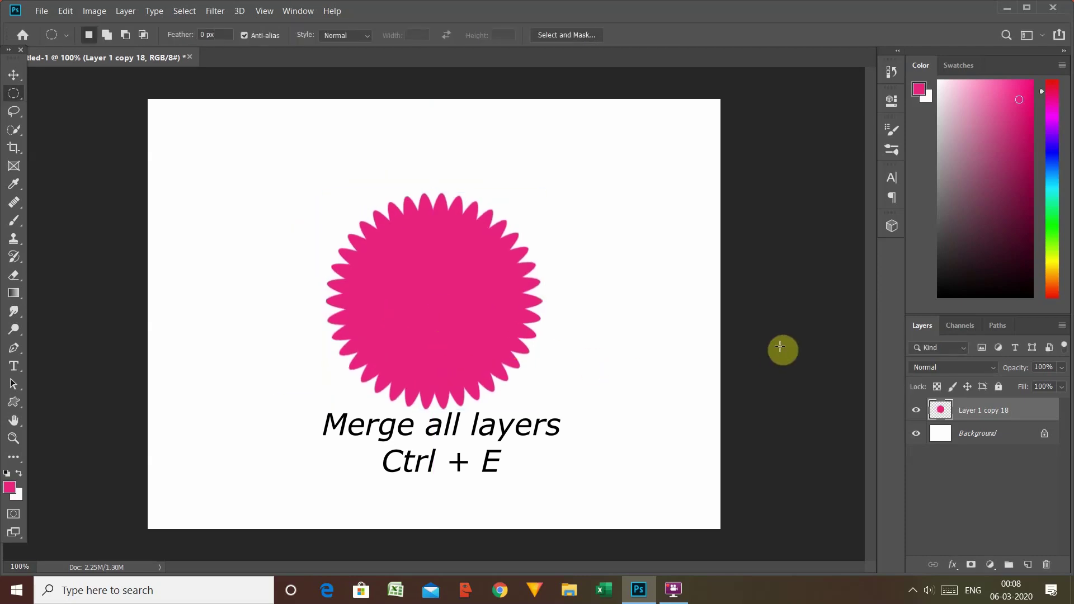
{"action": "left_click", "coordinate": [1028, 565]}
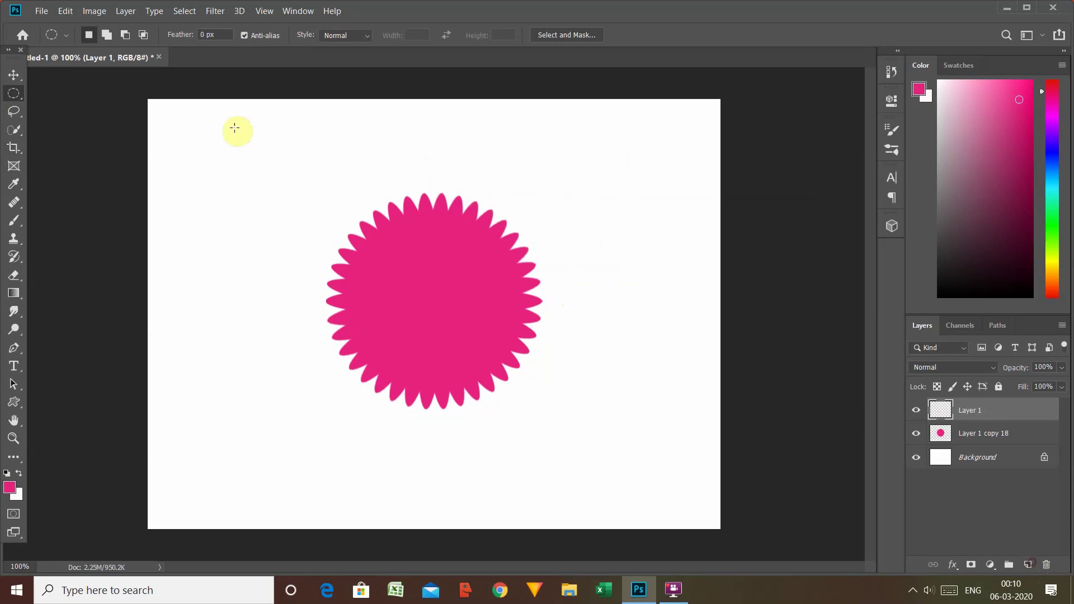
{"action": "right_click", "coordinate": [19, 96]}
{"action": "left_click", "coordinate": [60, 92]}
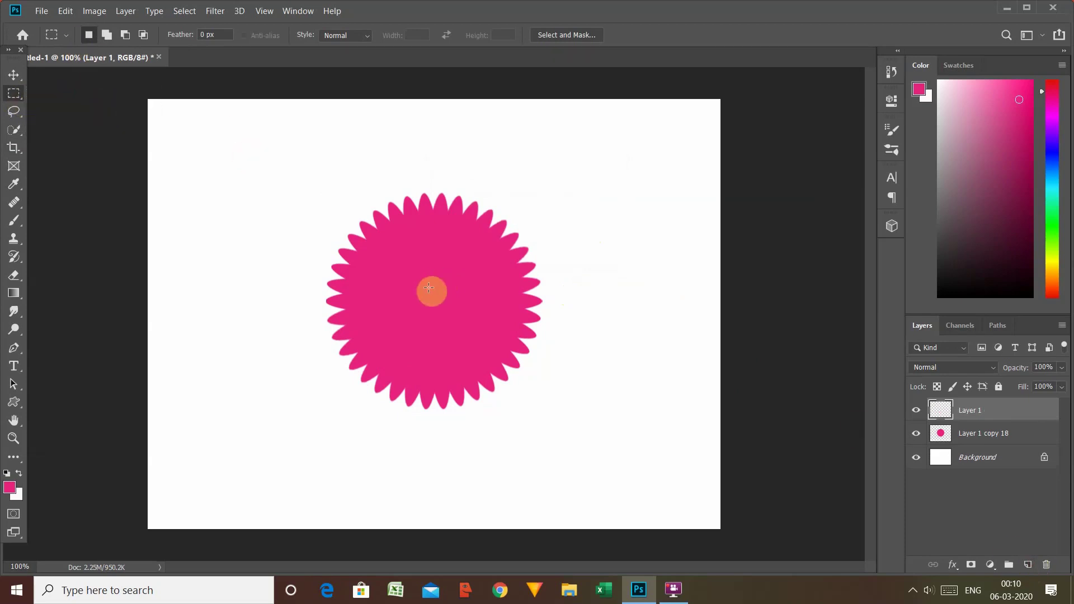
{"action": "left_click_drag", "start_coordinate": [397, 286], "coordinate": [465, 300]}
{"action": "left_click", "coordinate": [473, 300]}
Draw a thin horizontal elliptical selection across the center of the pink flower, about half the flower's width
{"action": "right_click", "coordinate": [21, 101]}
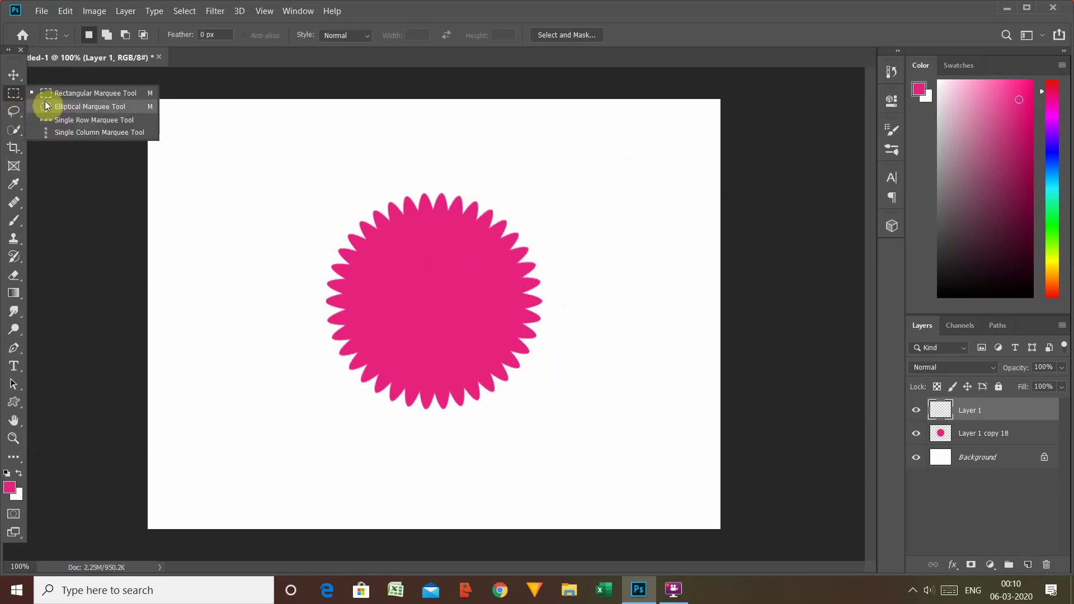
{"action": "left_click", "coordinate": [47, 107]}
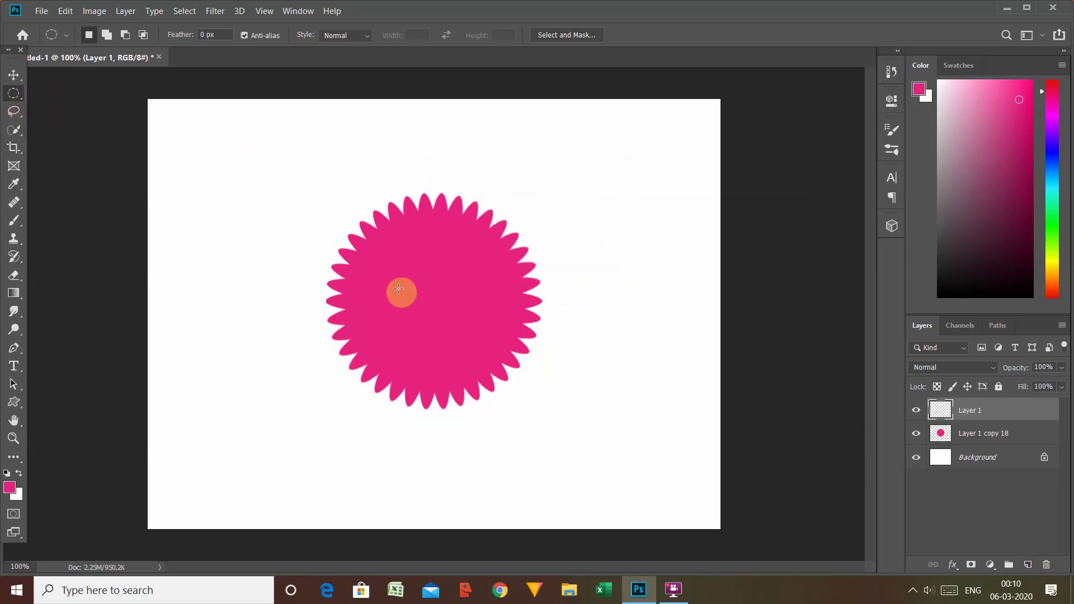
{"action": "left_click_drag", "start_coordinate": [398, 288], "coordinate": [449, 301]}
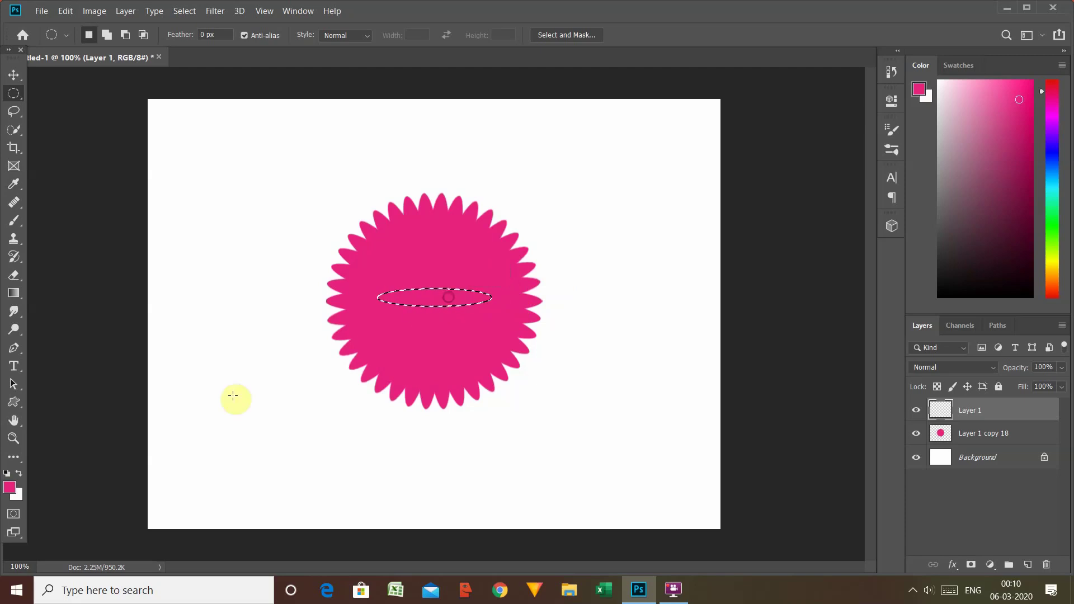
Set the foreground color to yellow-green d3e823, fill the elliptical selection with it and deselect
{"action": "left_click", "coordinate": [10, 488]}
{"action": "left_click", "coordinate": [546, 265]}
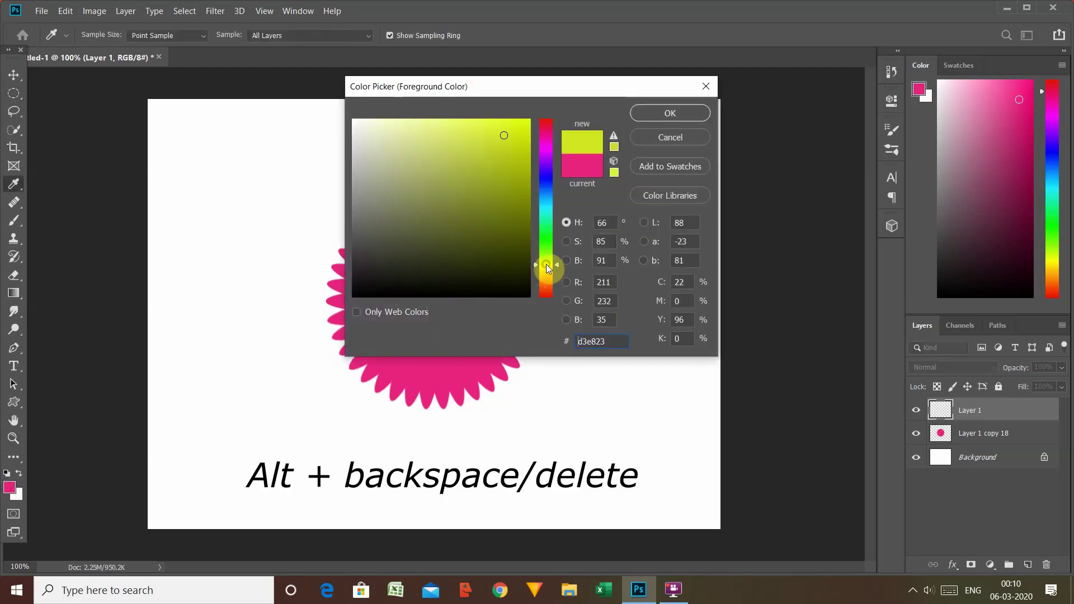
{"action": "left_click", "coordinate": [663, 114]}
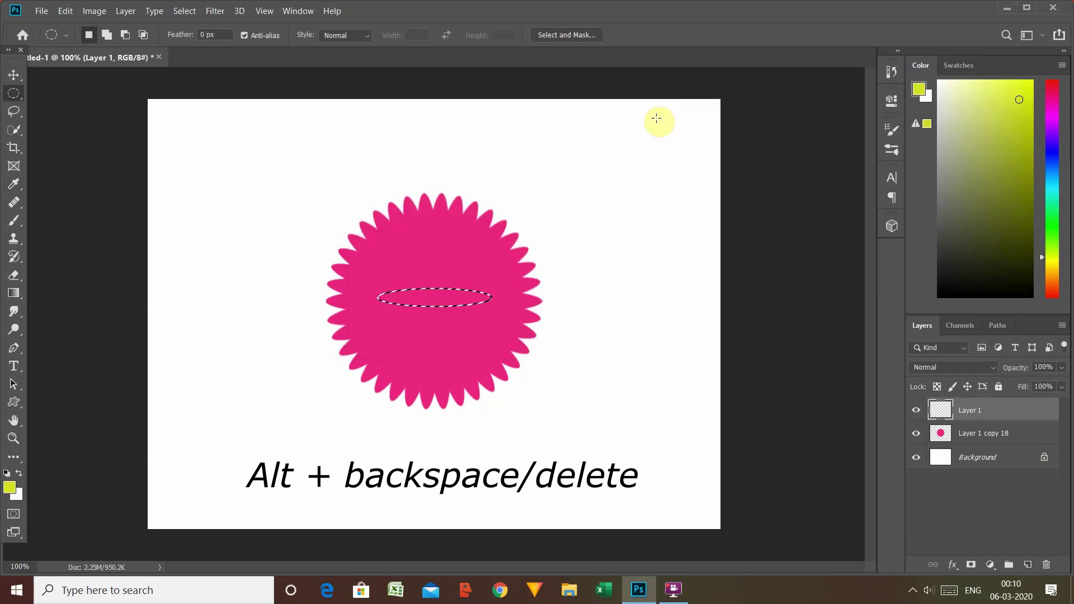
{"action": "key", "text": "alt+BackSpace"}
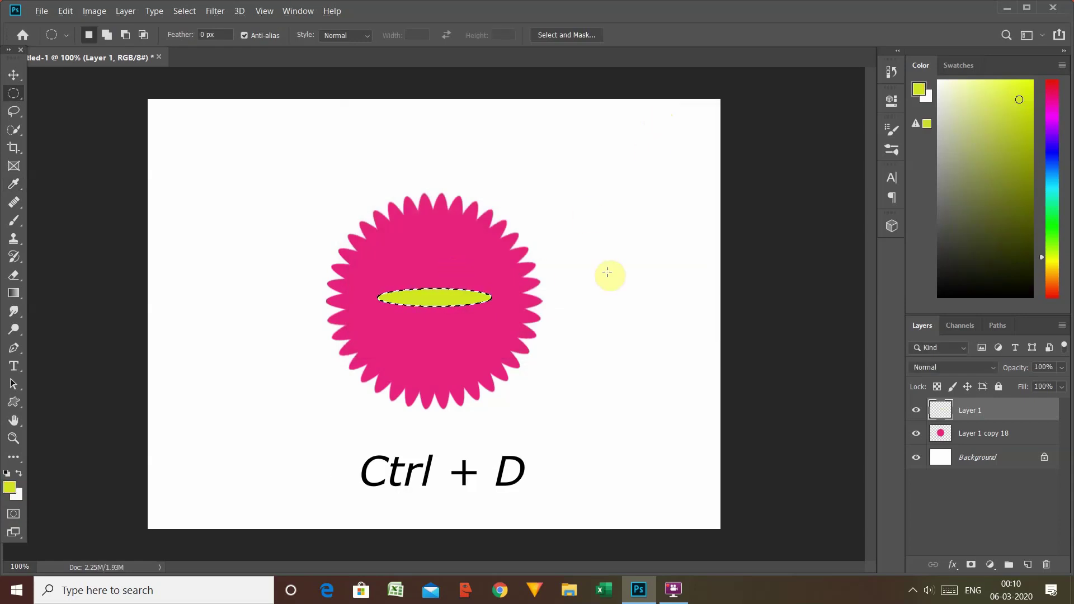
{"action": "key", "text": "ctrl+d"}
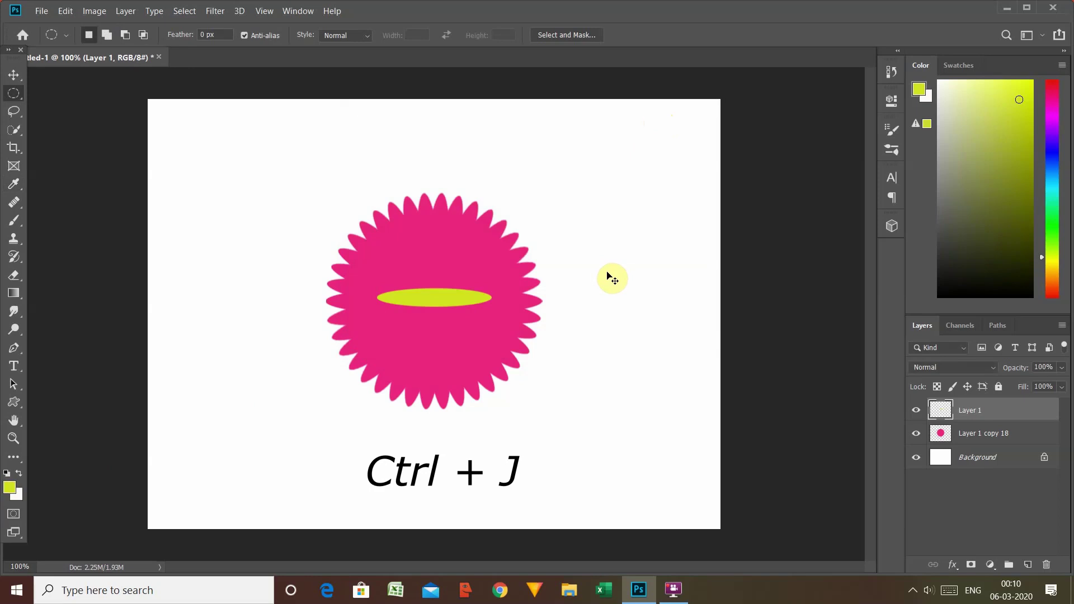
Duplicate the yellow-green ellipse layer and rotate the copy about 14 degrees clockwise around its center
{"action": "key", "text": "ctrl+j"}
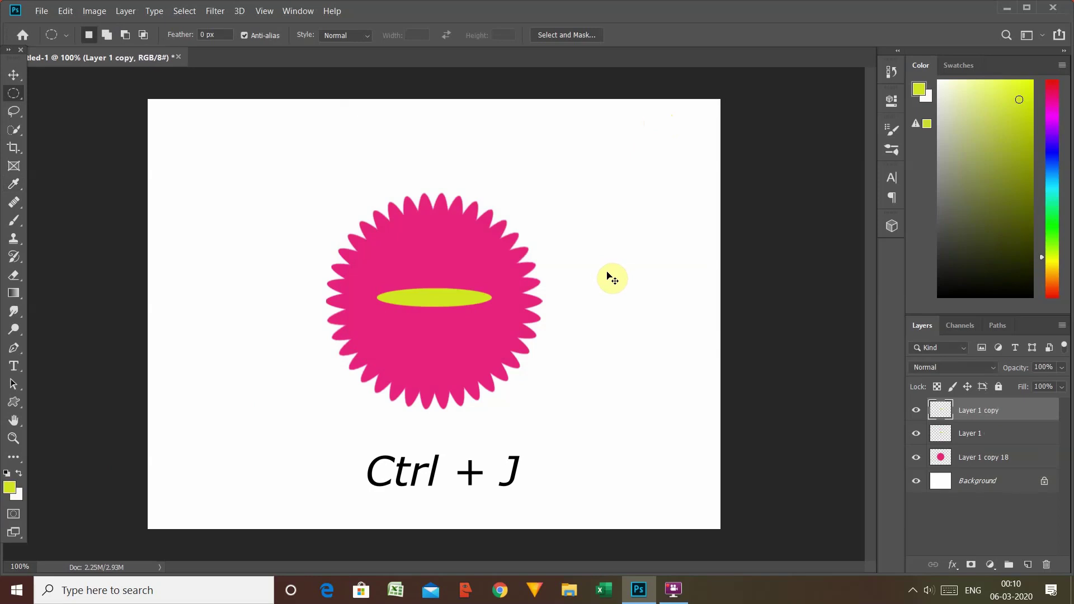
{"action": "key", "text": "ctrl+t"}
{"action": "left_click_drag", "start_coordinate": [478, 299], "coordinate": [502, 290]}
{"action": "right_click", "coordinate": [502, 290]}
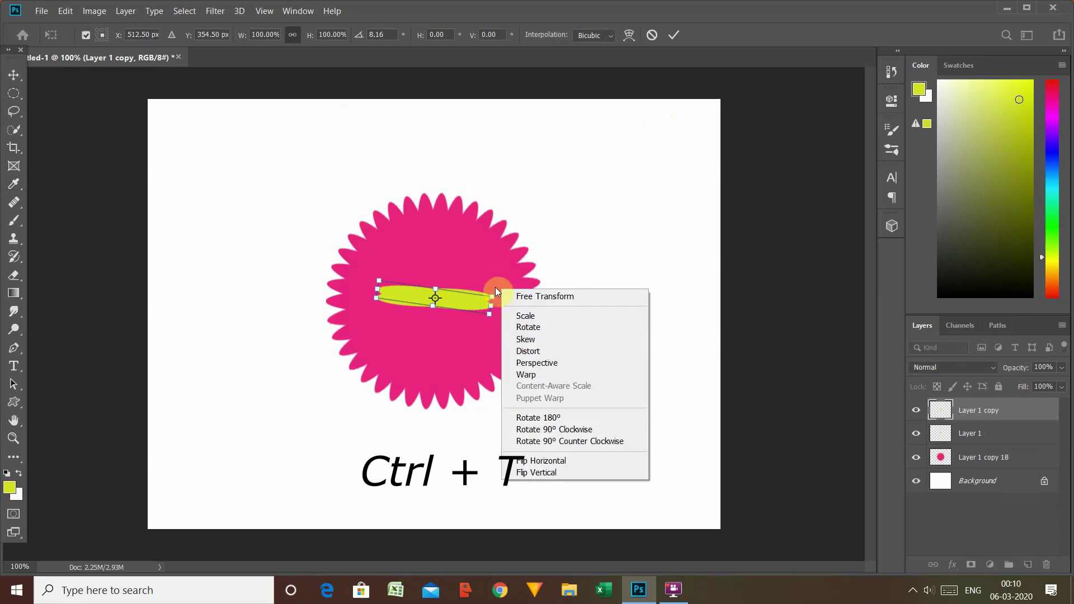
{"action": "left_click", "coordinate": [495, 292]}
{"action": "left_click_drag", "start_coordinate": [494, 286], "coordinate": [502, 294]}
{"action": "right_click", "coordinate": [501, 294]}
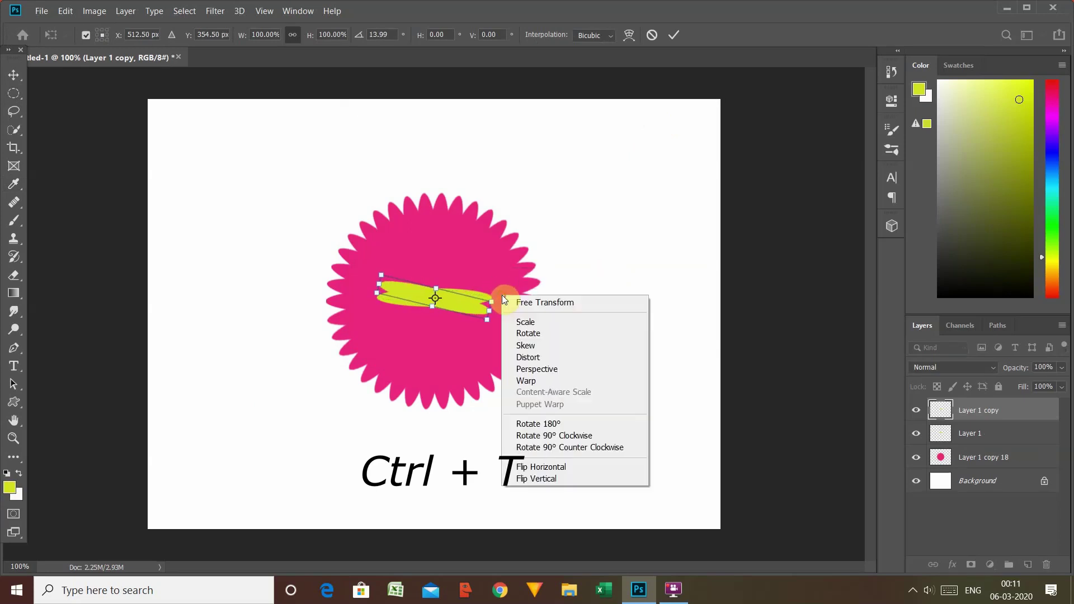
{"action": "left_click", "coordinate": [582, 281]}
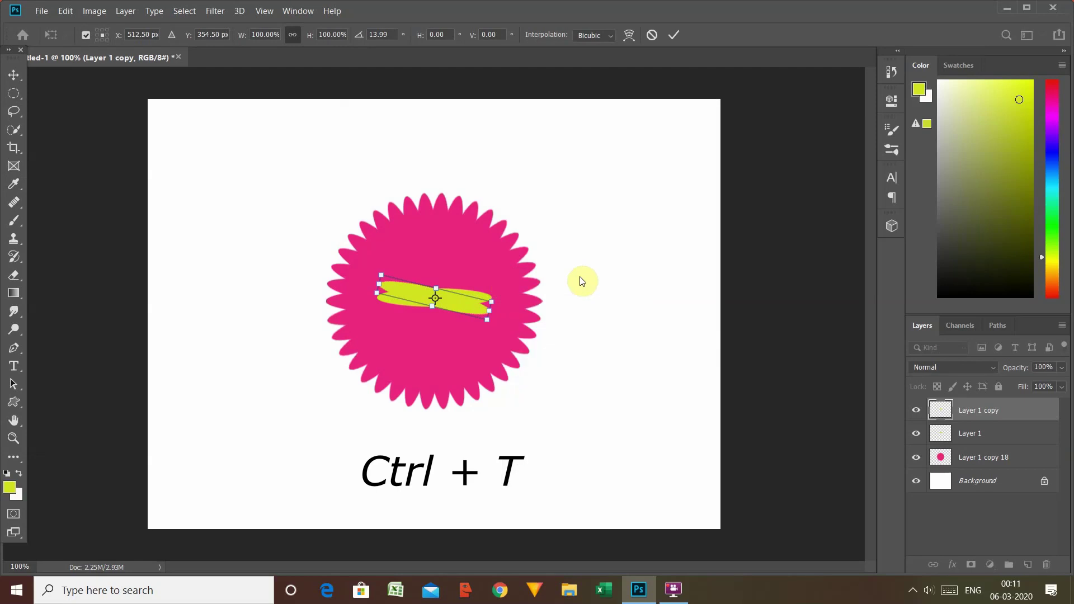
{"action": "key", "text": "Return"}
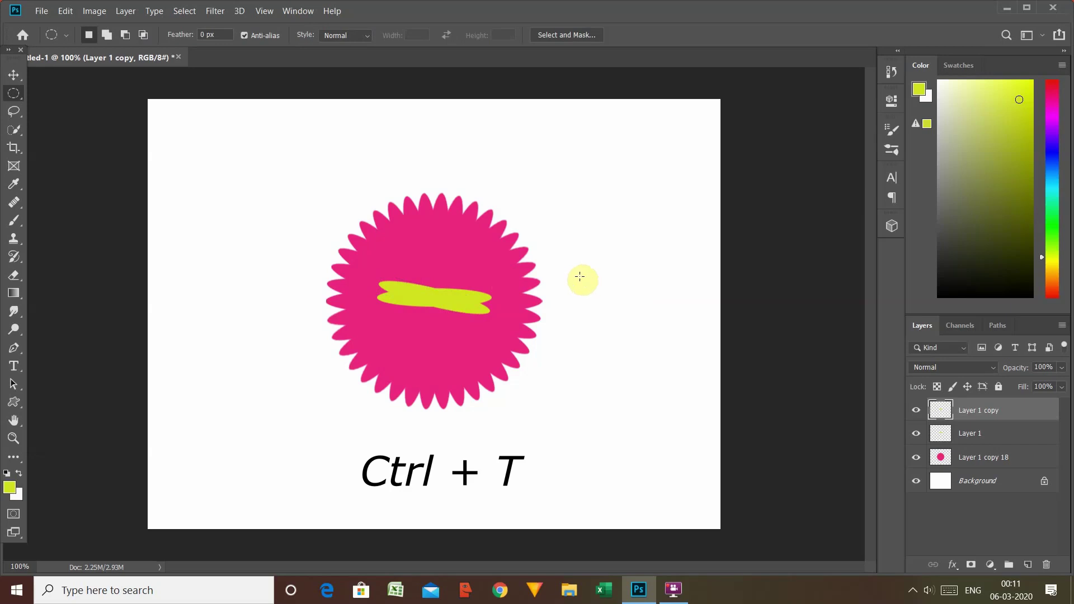
Repeat the duplicate-and-rotate transform on the yellow-green ellipse until the inner petals complete a full circle, using the on-screen keyboard
{"action": "key", "text": "ctrl+super+o"}
{"action": "left_click", "coordinate": [328, 159]}
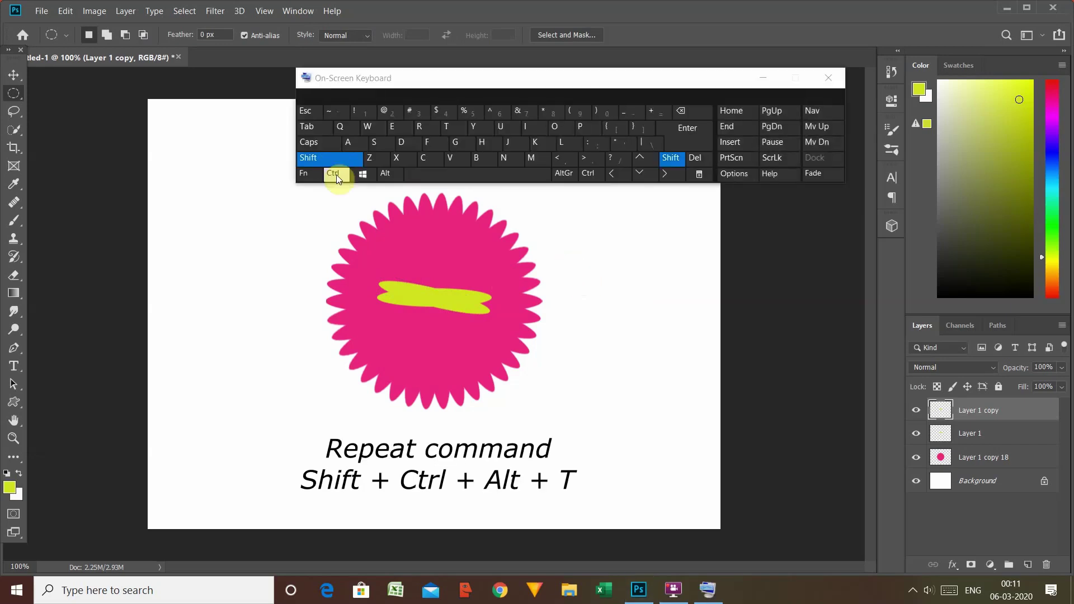
{"action": "left_click", "coordinate": [336, 176]}
{"action": "left_click", "coordinate": [387, 173]}
{"action": "left_click", "coordinate": [448, 128]}
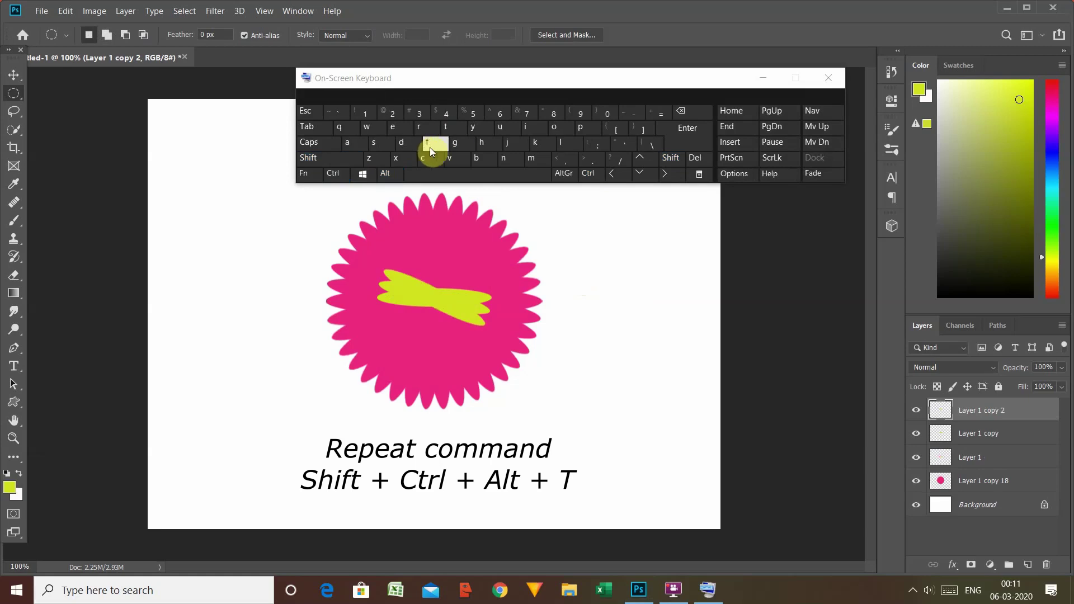
{"action": "left_click", "coordinate": [311, 158]}
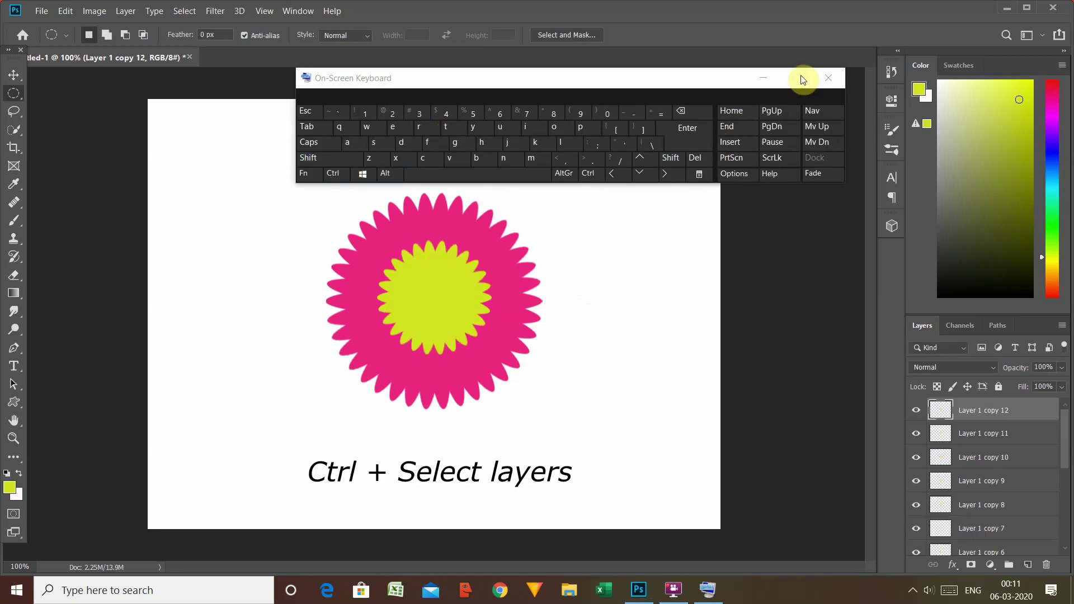
{"action": "left_click", "coordinate": [828, 82]}
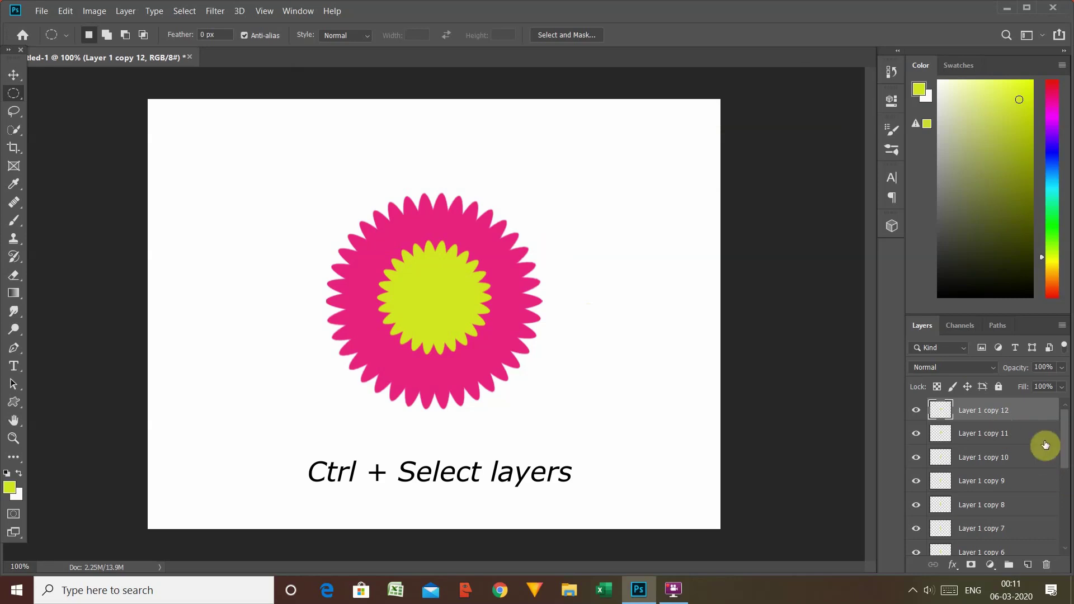
Merge all the yellow-green petal layers, from Layer 1 up to Layer 1 copy 12, into a single layer
{"action": "left_click", "coordinate": [1007, 437], "text": "ctrl"}
{"action": "left_click", "coordinate": [1002, 482], "text": "ctrl"}
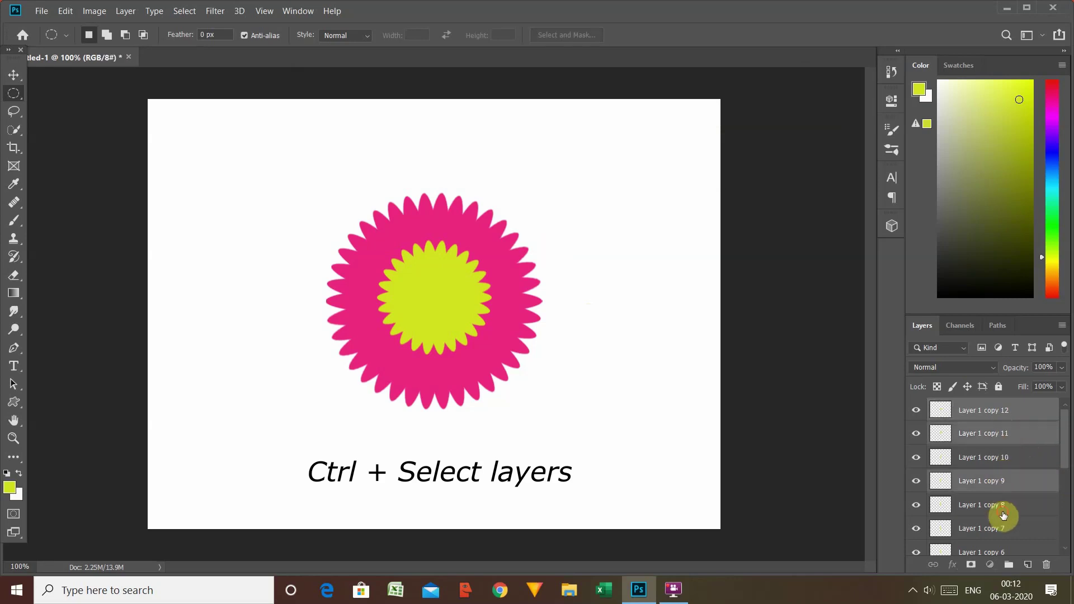
{"action": "left_click", "coordinate": [1006, 505], "text": "ctrl"}
{"action": "left_click", "coordinate": [1001, 457], "text": "ctrl"}
{"action": "left_click", "coordinate": [1006, 529], "text": "ctrl"}
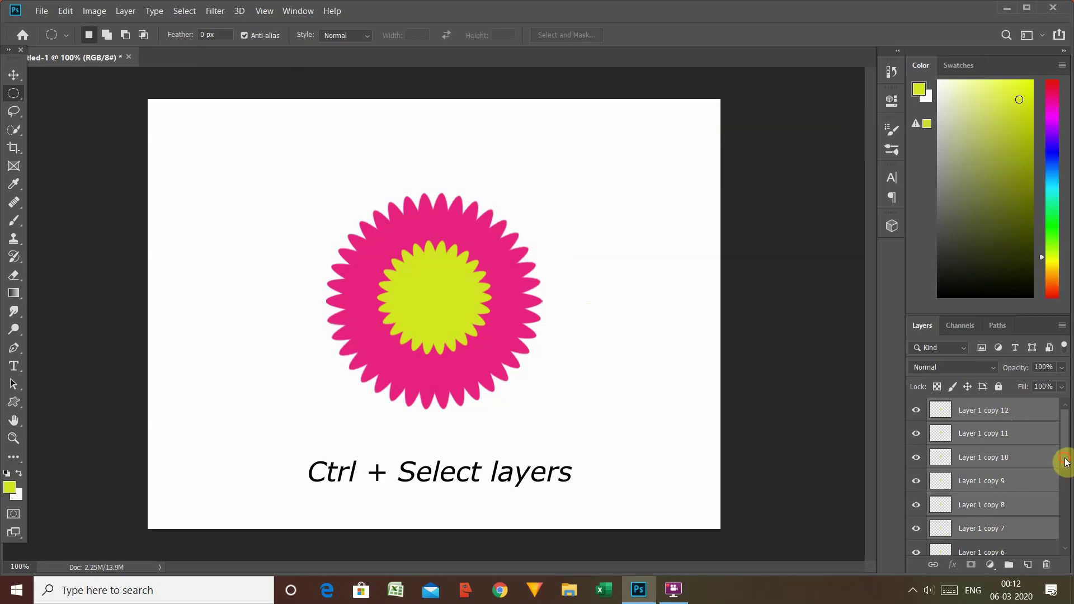
{"action": "scroll", "coordinate": [1060, 489], "scroll_direction": "down", "scroll_amount": 4}
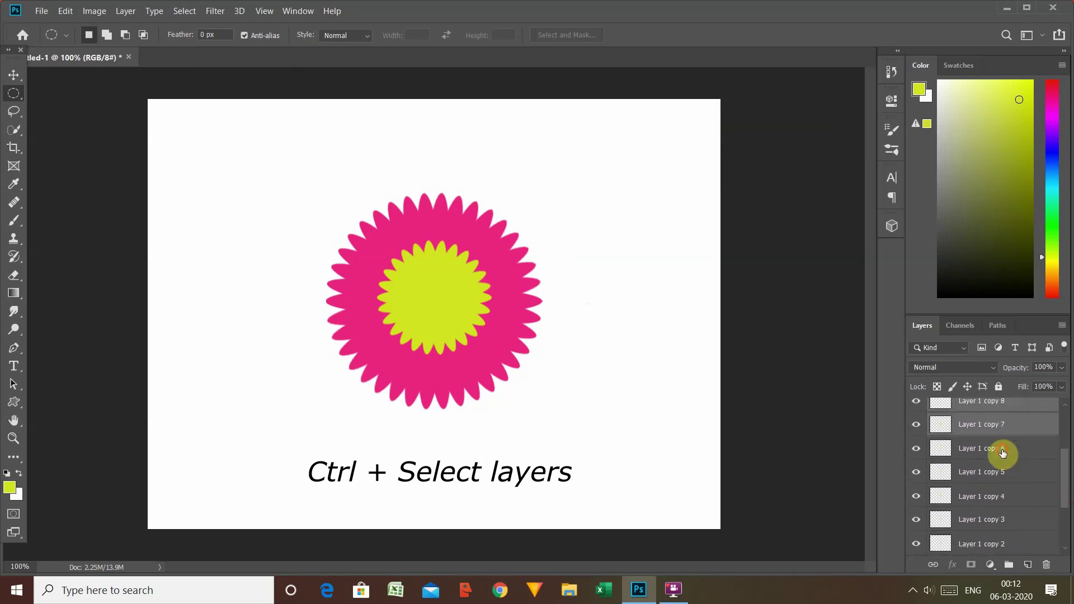
{"action": "left_click", "coordinate": [1001, 448], "text": "ctrl"}
{"action": "left_click", "coordinate": [994, 472], "text": "ctrl"}
{"action": "left_click", "coordinate": [993, 496], "text": "ctrl"}
{"action": "left_click", "coordinate": [993, 519], "text": "ctrl"}
{"action": "left_click", "coordinate": [995, 537], "text": "ctrl"}
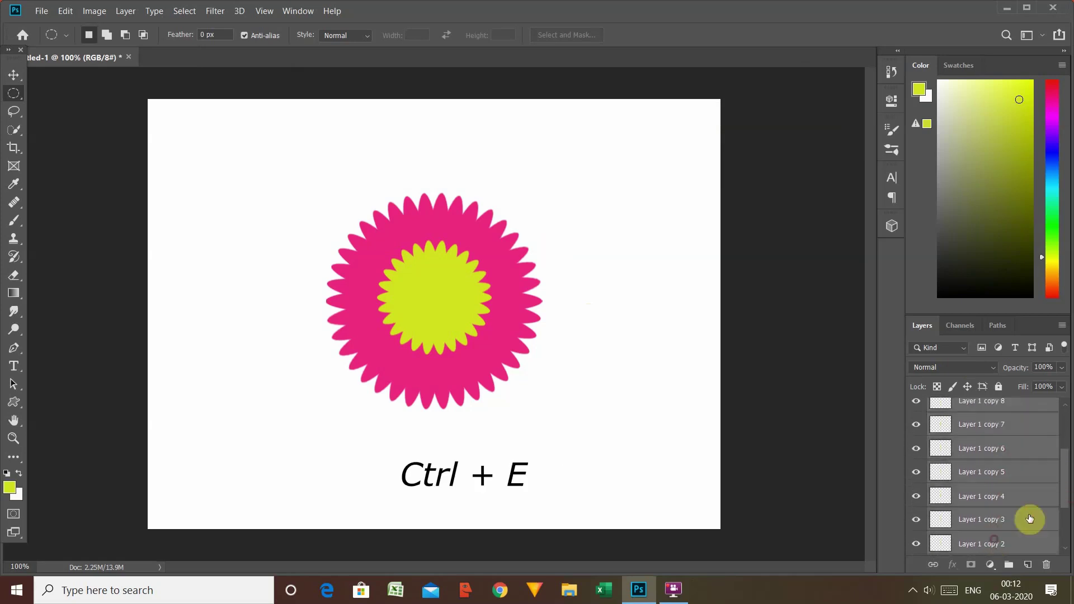
{"action": "scroll", "coordinate": [1066, 495], "scroll_direction": "down", "scroll_amount": 3}
{"action": "left_click", "coordinate": [1005, 497], "text": "ctrl"}
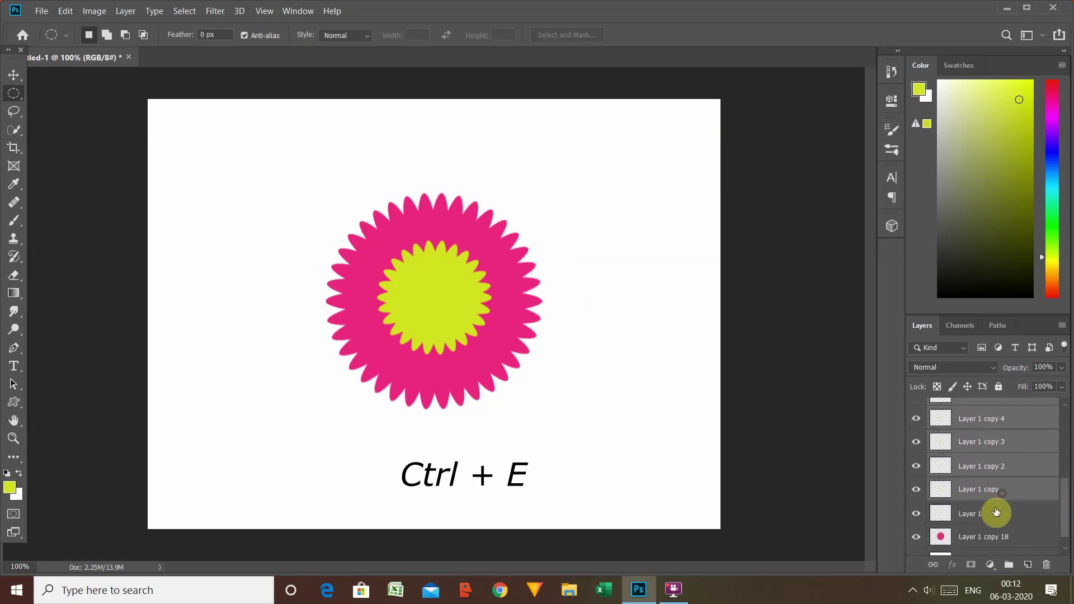
{"action": "left_click", "coordinate": [995, 514], "text": "ctrl"}
{"action": "scroll", "coordinate": [1066, 525], "scroll_direction": "down", "scroll_amount": 1}
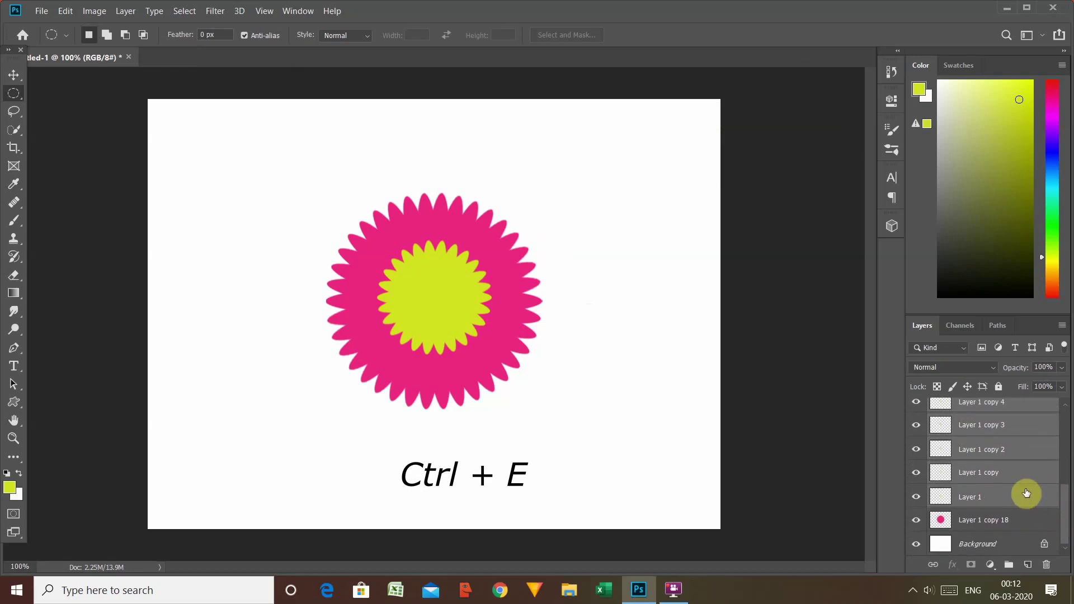
{"action": "key", "text": "ctrl+e"}
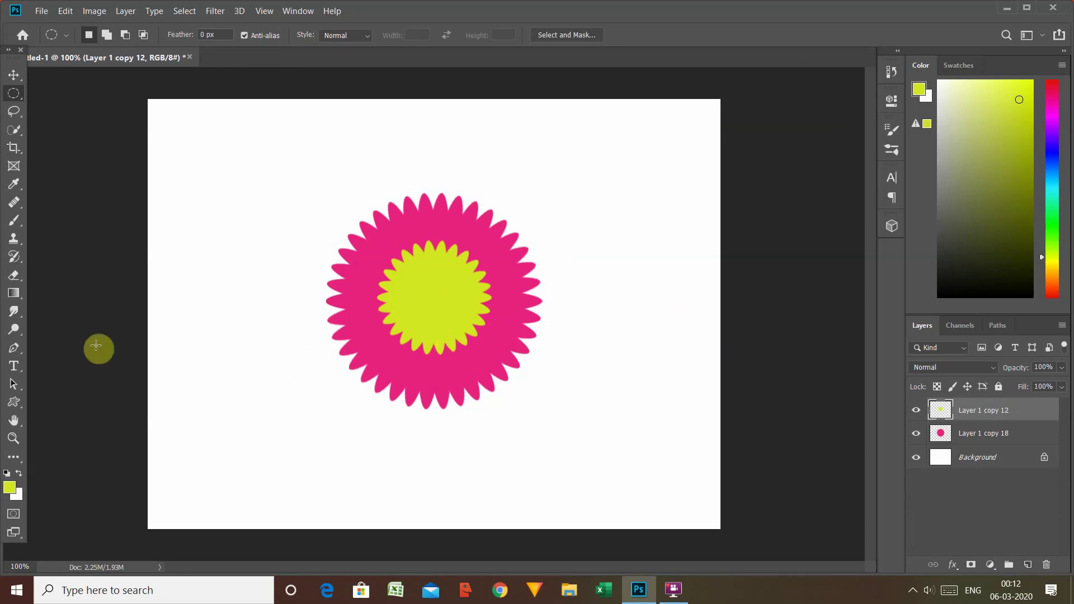
Add a new layer and draw a thin horizontal elliptical selection across the flower's center, about half the yellow-green ring's width
{"action": "left_click", "coordinate": [1028, 564]}
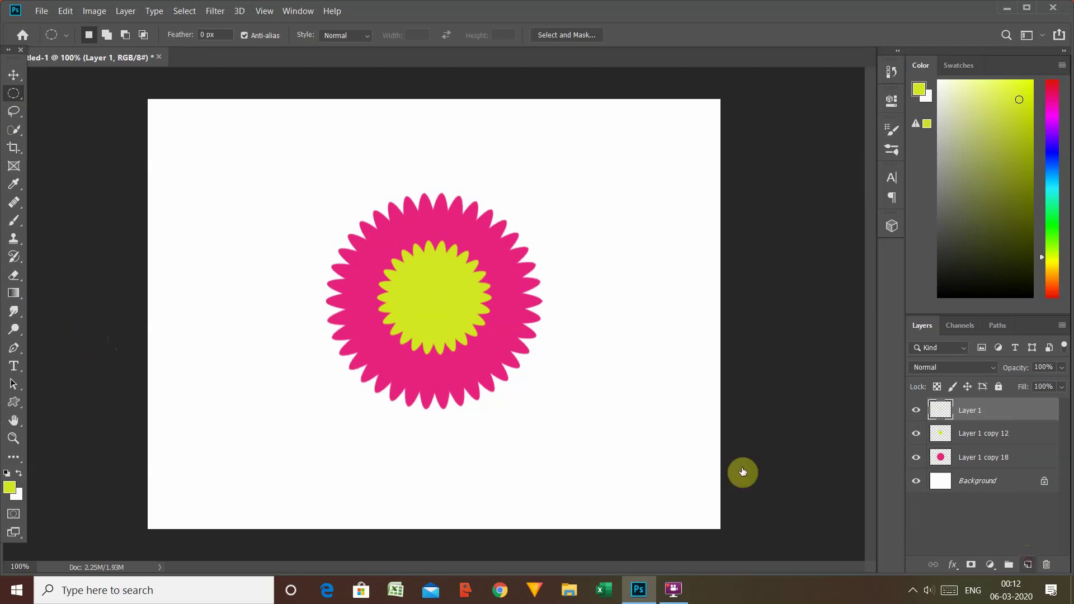
{"action": "right_click", "coordinate": [20, 100]}
{"action": "left_click", "coordinate": [47, 106]}
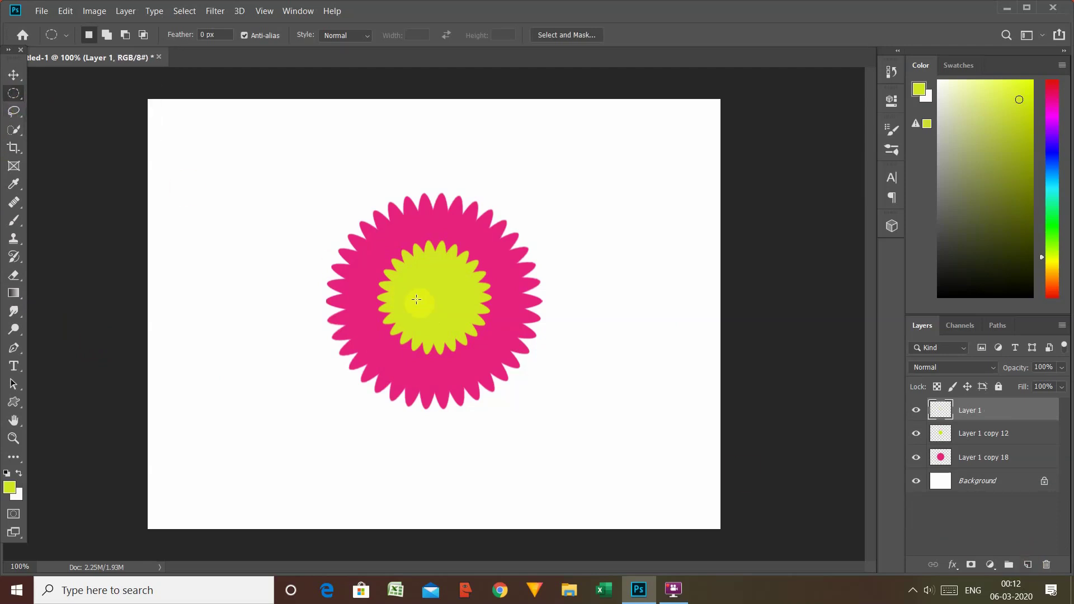
{"action": "mouse_move", "coordinate": [416, 292]}
{"action": "left_mouse_down"}
{"action": "mouse_move", "coordinate": [475, 301]}
{"action": "mouse_move", "coordinate": [431, 296]}
{"action": "left_mouse_up"}
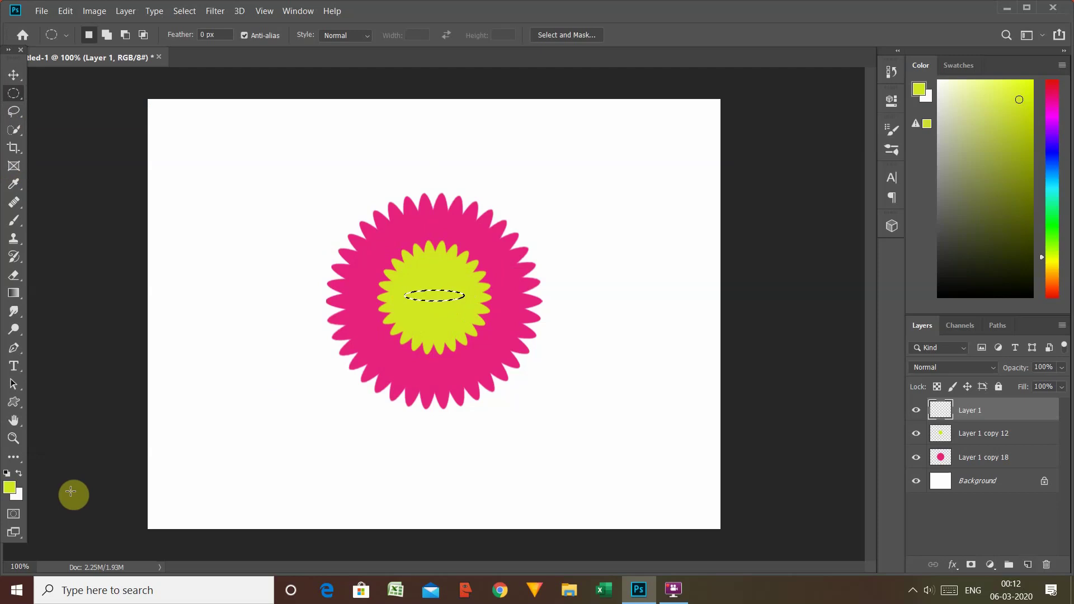
Set the foreground color to a saturated blue-violet, fill the elliptical selection with it and deselect
{"action": "left_click", "coordinate": [10, 488]}
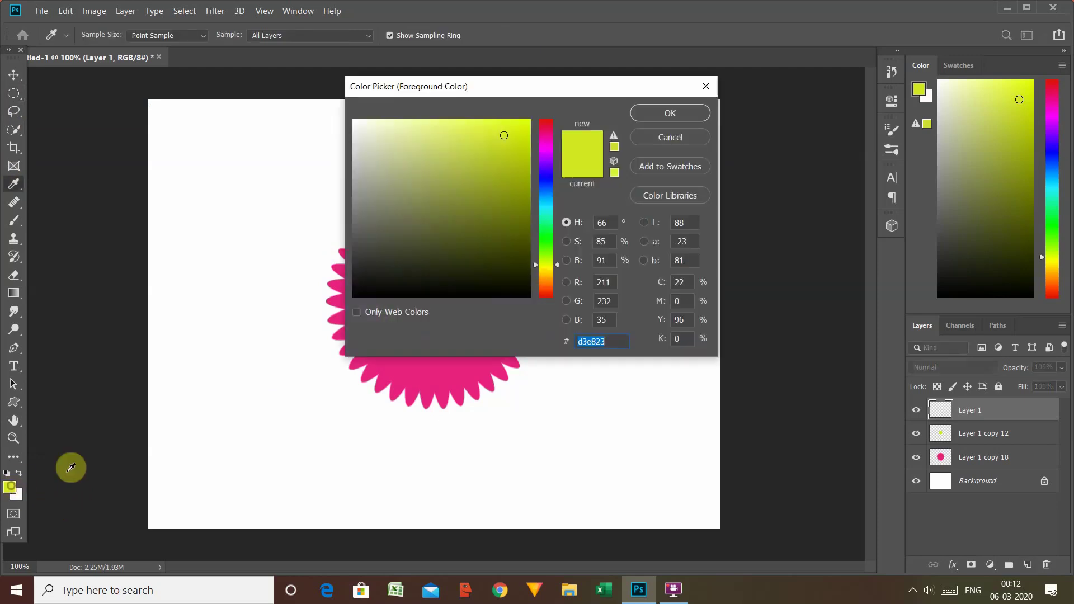
{"action": "left_click_drag", "start_coordinate": [535, 264], "coordinate": [545, 177]}
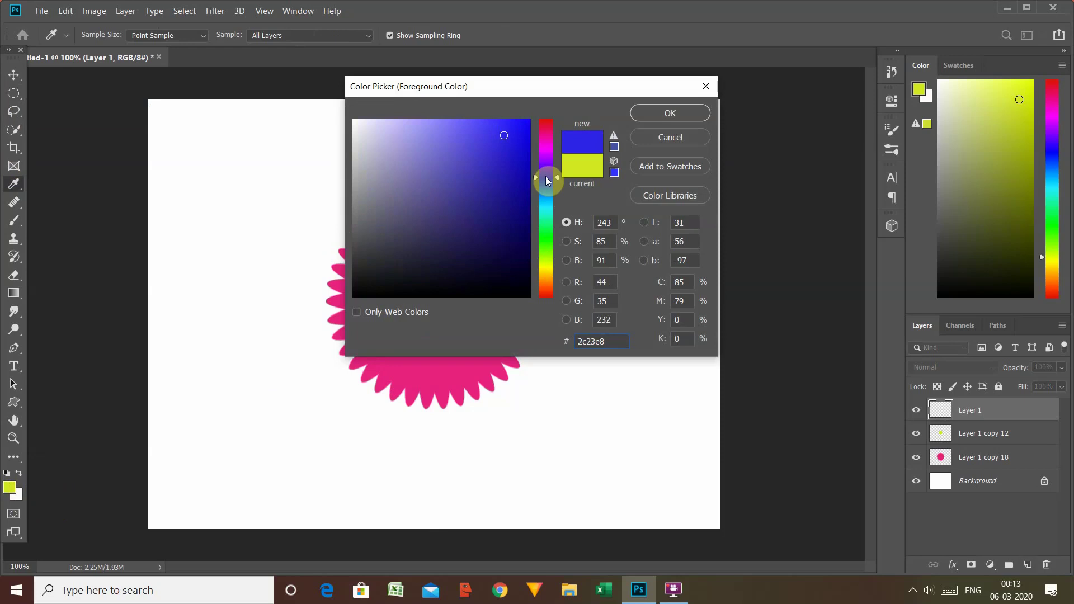
{"action": "mouse_move", "coordinate": [546, 176]}
{"action": "left_mouse_down"}
{"action": "mouse_move", "coordinate": [546, 148]}
{"action": "mouse_move", "coordinate": [544, 173]}
{"action": "left_mouse_up"}
{"action": "left_click", "coordinate": [666, 113]}
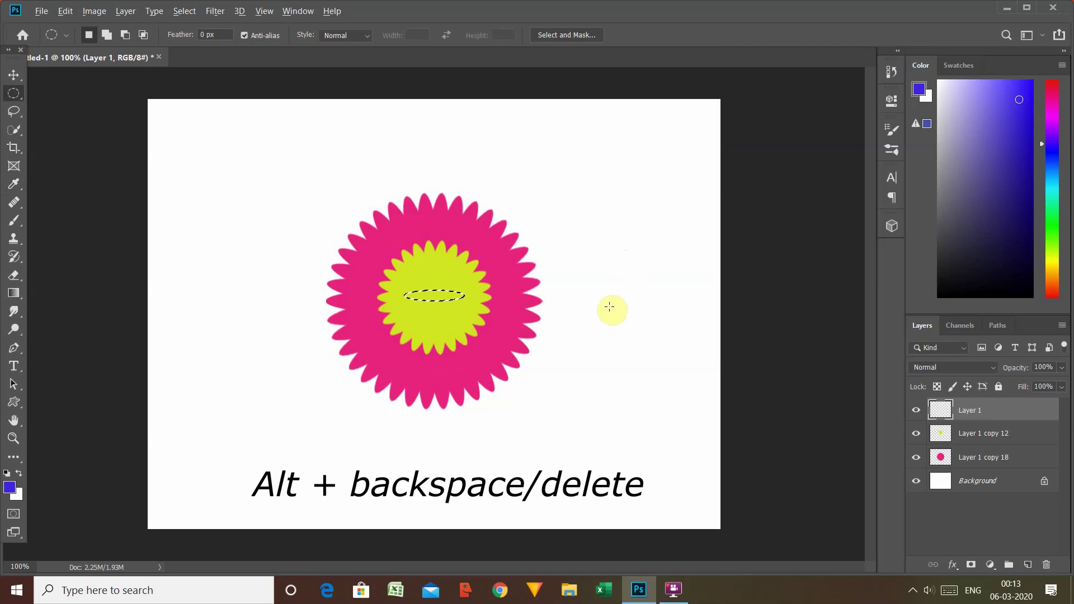
{"action": "key", "text": "alt+BackSpace"}
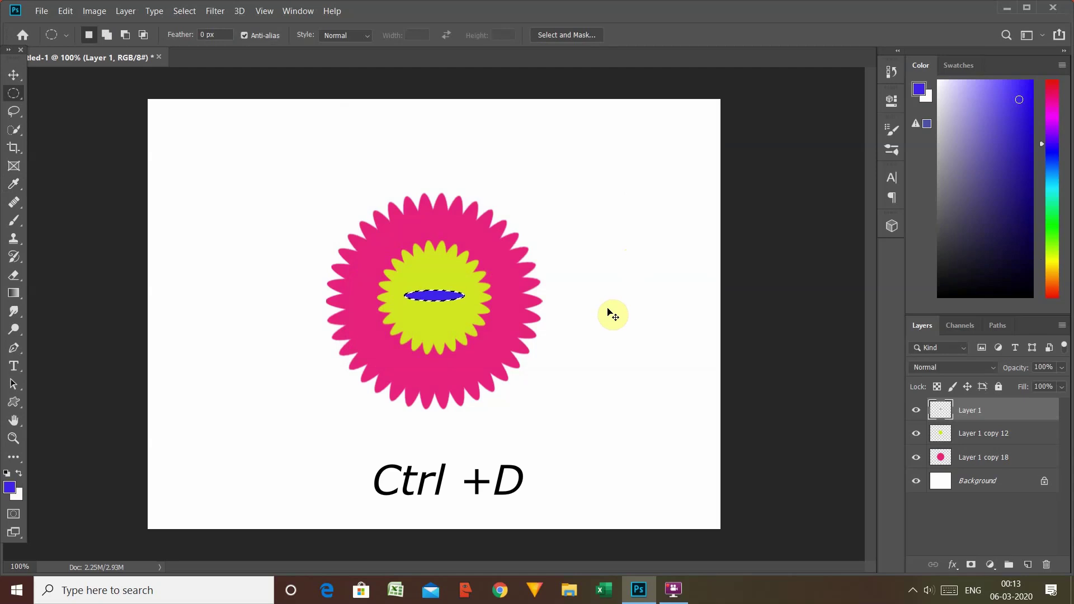
{"action": "key", "text": "ctrl+d"}
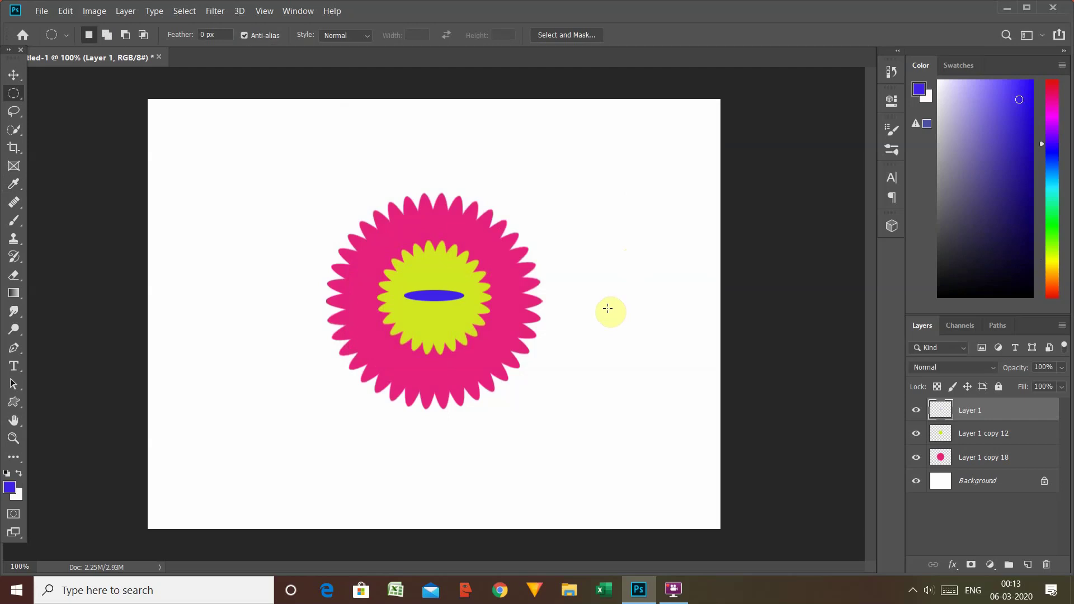
Duplicate the blue ellipse layer and rotate the copy about 21 degrees clockwise around its center
{"action": "key", "text": "ctrl+j"}
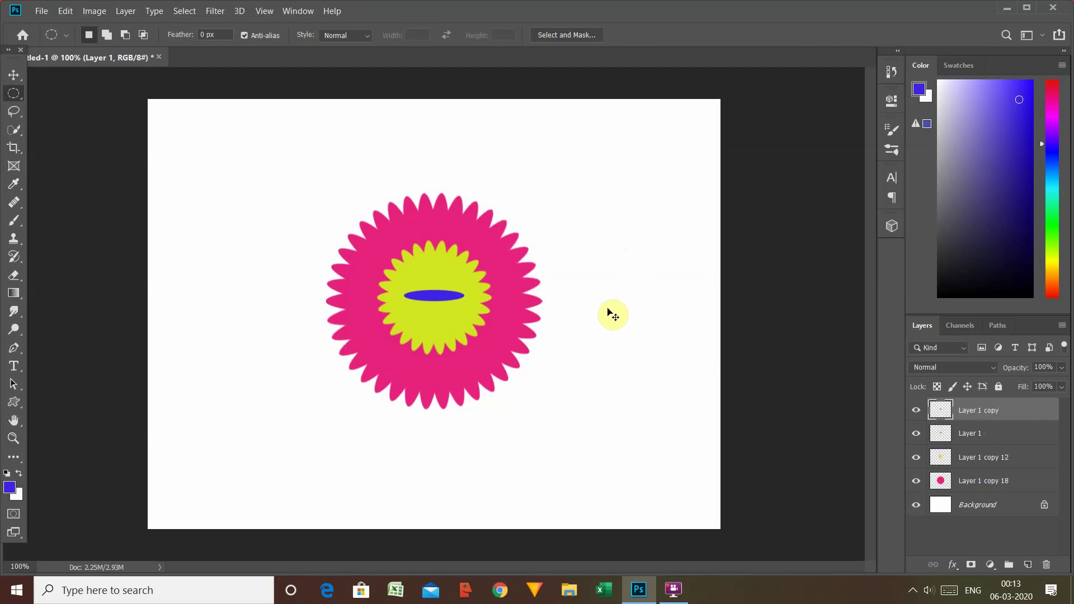
{"action": "key", "text": "ctrl+t"}
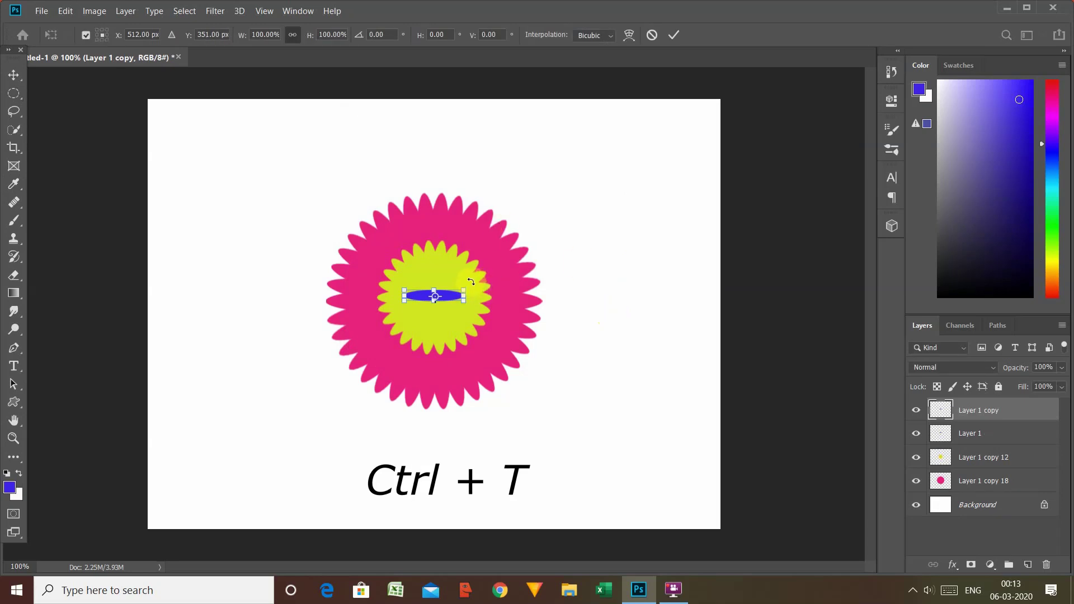
{"action": "left_click_drag", "start_coordinate": [470, 281], "coordinate": [473, 296]}
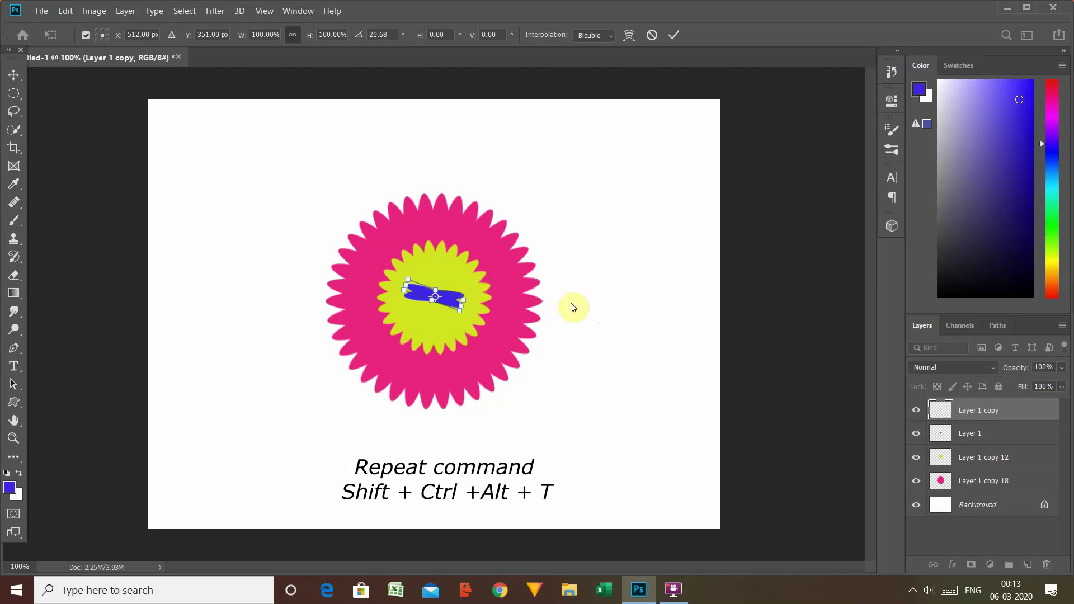
{"action": "key", "text": "Return"}
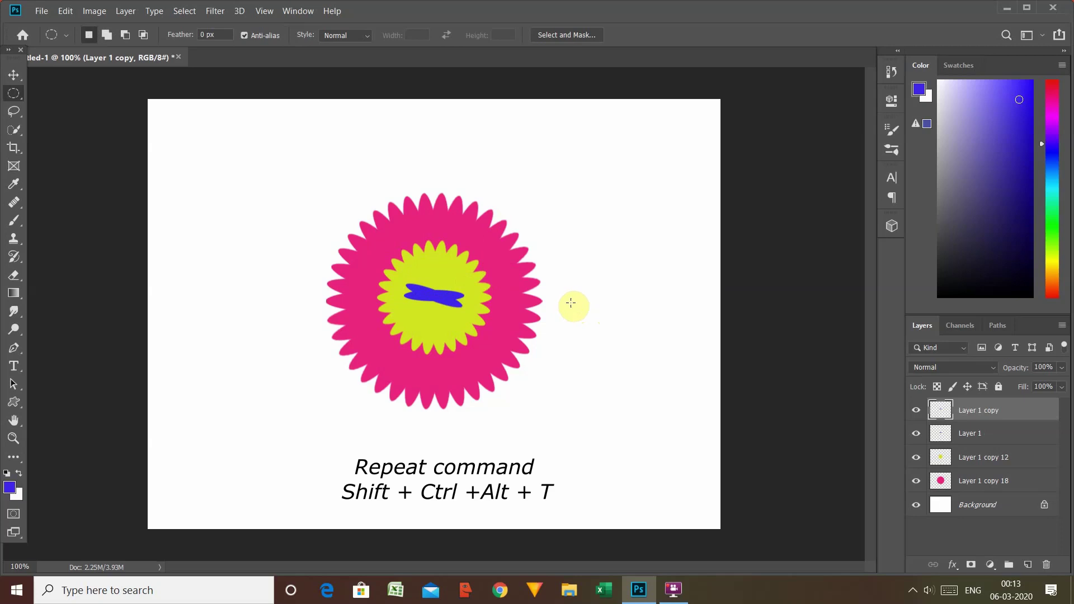
Repeat the duplicate-and-rotate transform on the blue ellipse until the petals complete a full circle, using the on-screen keyboard
{"action": "key", "text": "ctrl+super+o"}
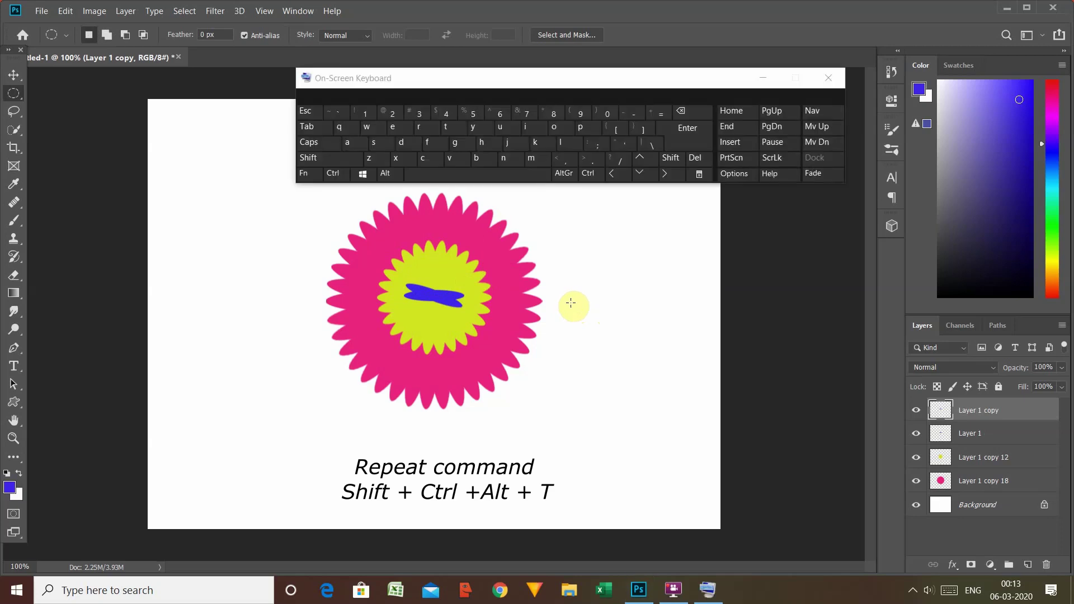
{"action": "left_click", "coordinate": [321, 161]}
{"action": "left_click", "coordinate": [332, 173]}
{"action": "left_click", "coordinate": [385, 174]}
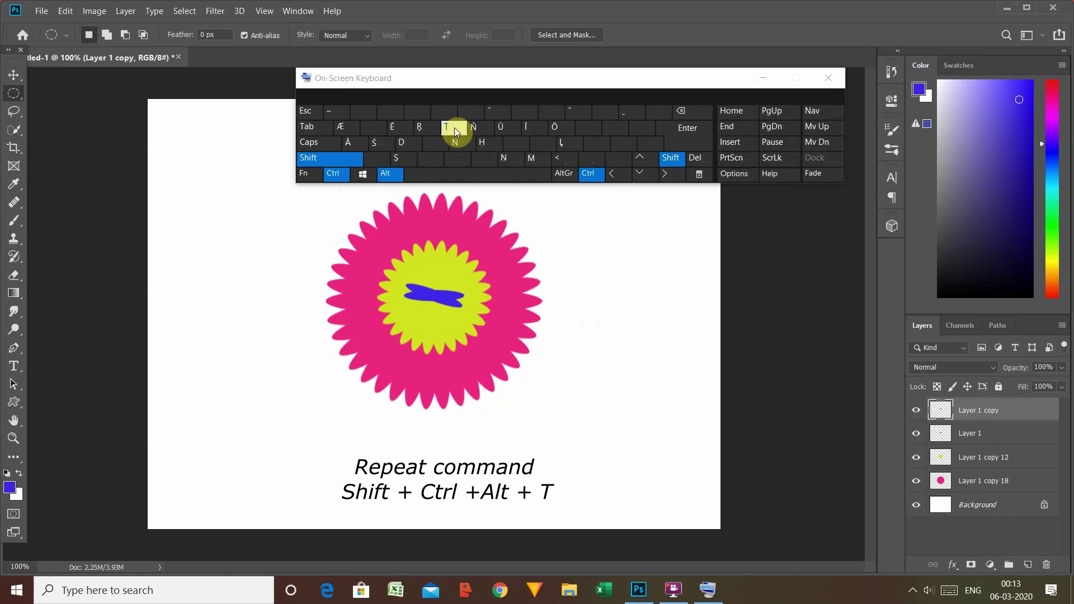
{"action": "left_click", "coordinate": [454, 129]}
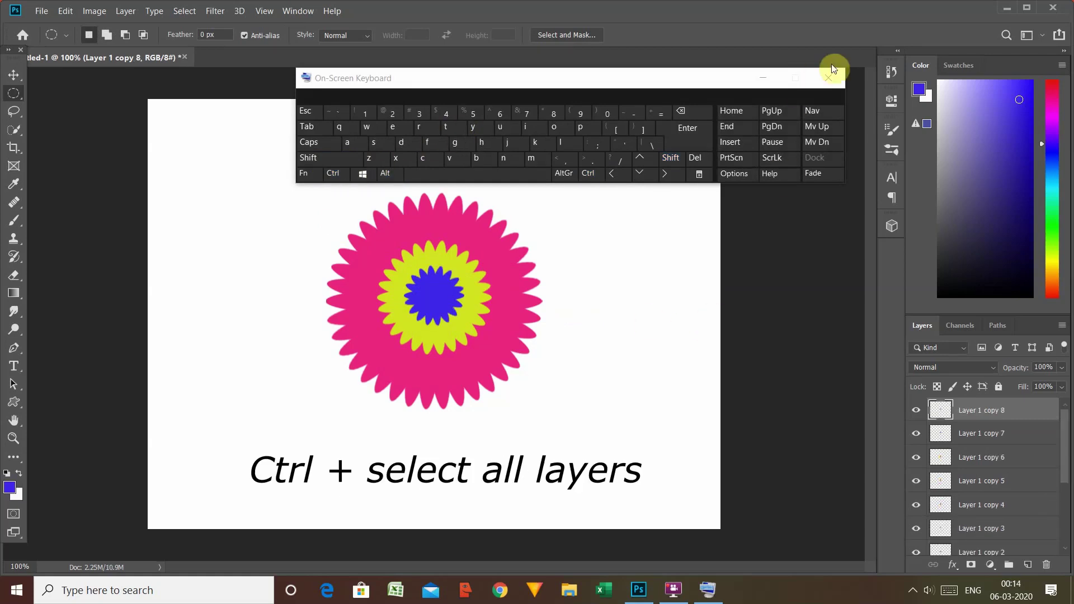
{"action": "left_click", "coordinate": [829, 75]}
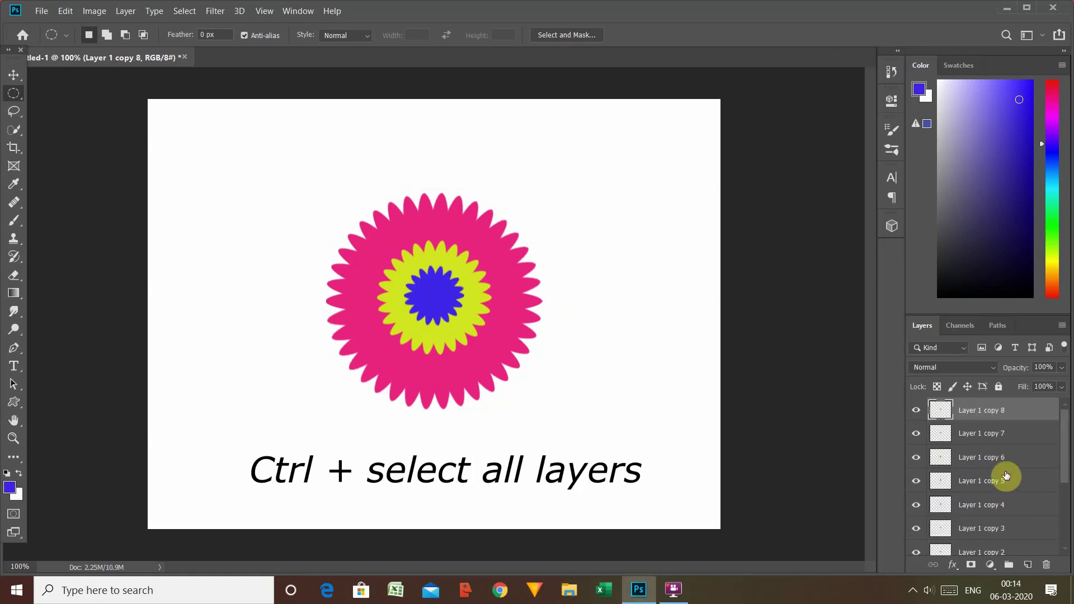
Merge all the blue petal layers, from Layer 1 up to Layer 1 copy 8, into a single layer
{"action": "left_click", "coordinate": [985, 440], "text": "ctrl"}
{"action": "left_click", "coordinate": [1004, 508], "text": "ctrl"}
{"action": "left_click", "coordinate": [993, 463], "text": "ctrl"}
{"action": "left_click", "coordinate": [1001, 486], "text": "ctrl"}
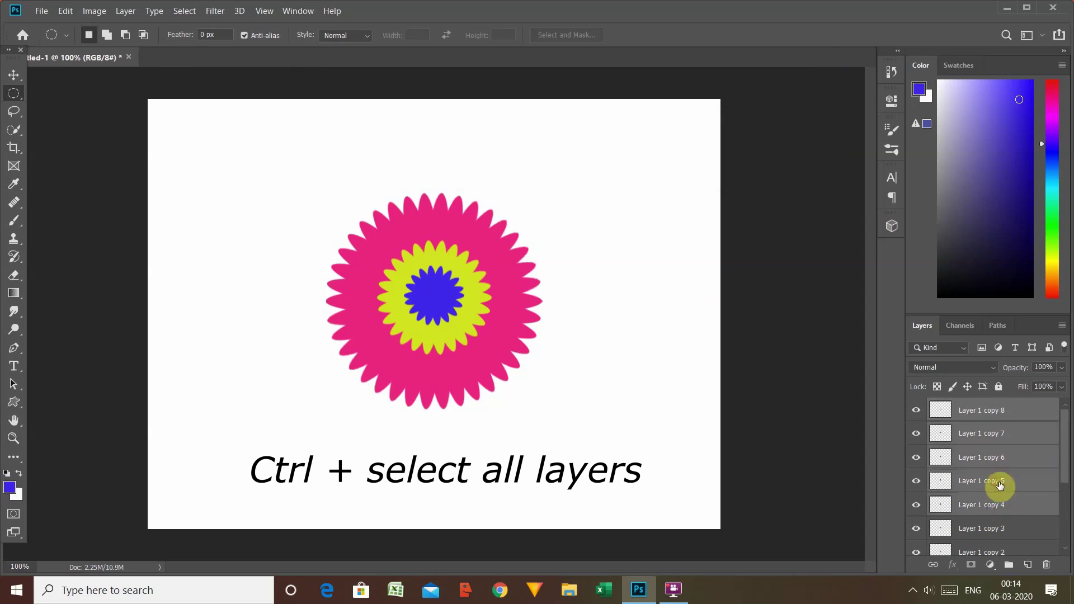
{"action": "left_click", "coordinate": [994, 530], "text": "ctrl"}
{"action": "left_click_drag", "start_coordinate": [1064, 472], "coordinate": [1055, 508]}
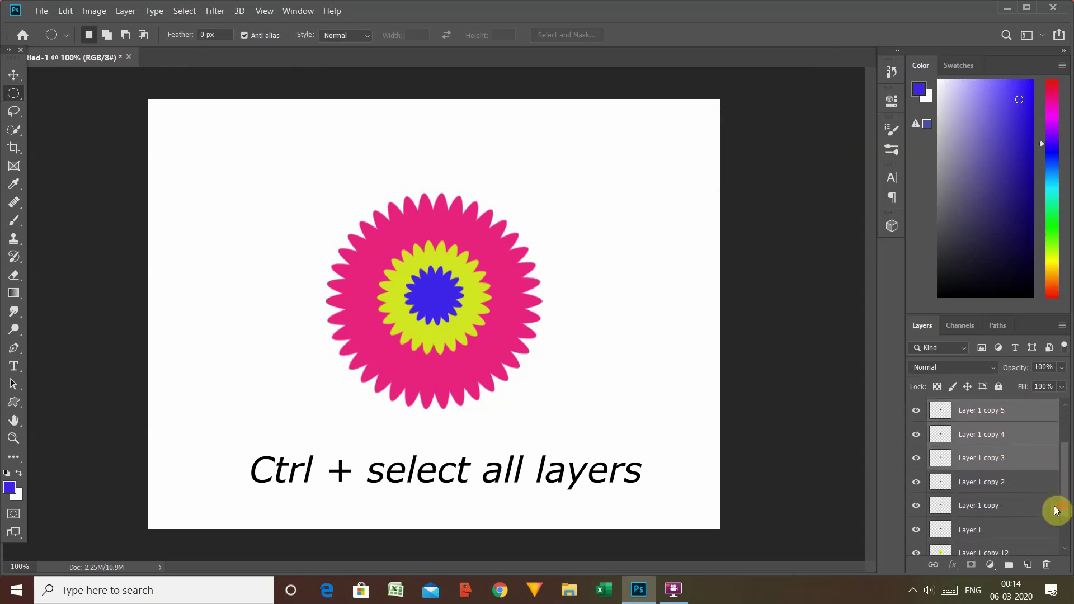
{"action": "left_click", "coordinate": [988, 484], "text": "ctrl"}
{"action": "left_click", "coordinate": [985, 507], "text": "ctrl"}
{"action": "left_click", "coordinate": [981, 536], "text": "ctrl"}
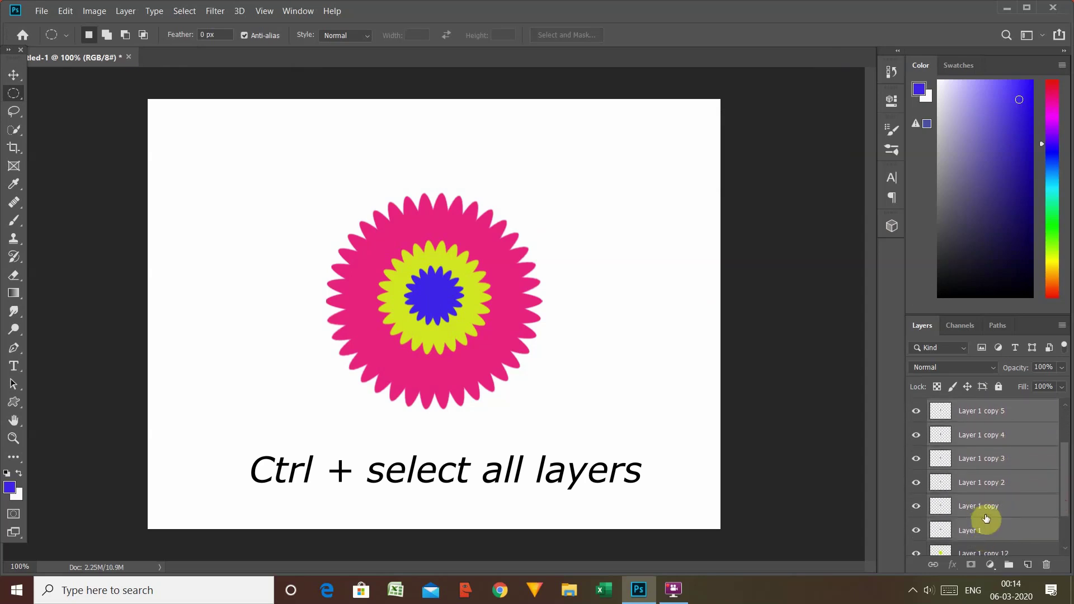
{"action": "left_click_drag", "start_coordinate": [1062, 492], "coordinate": [1063, 524]}
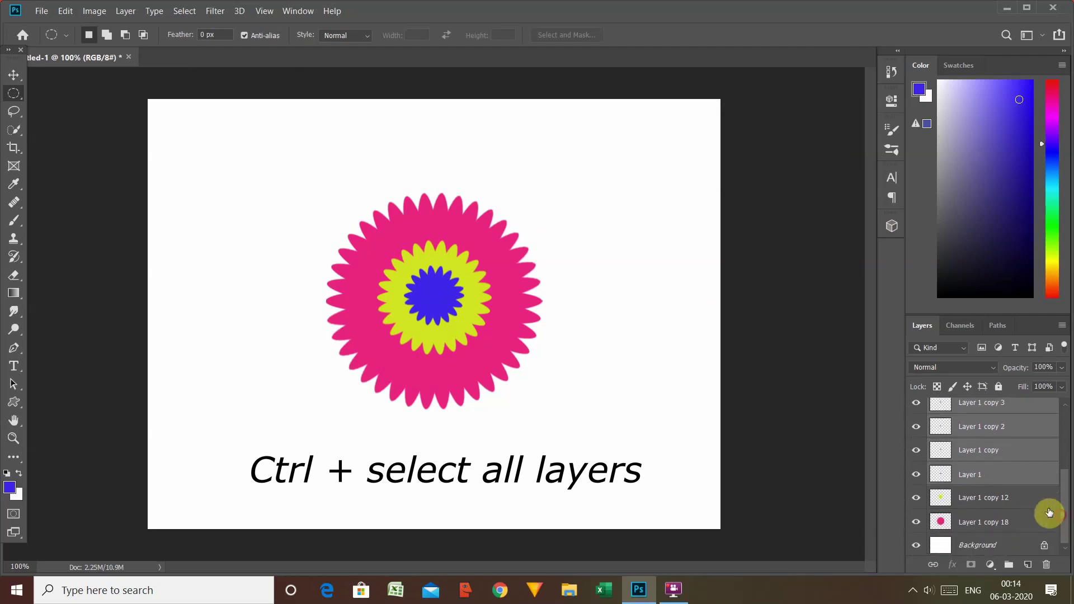
{"action": "key", "text": "ctrl+e"}
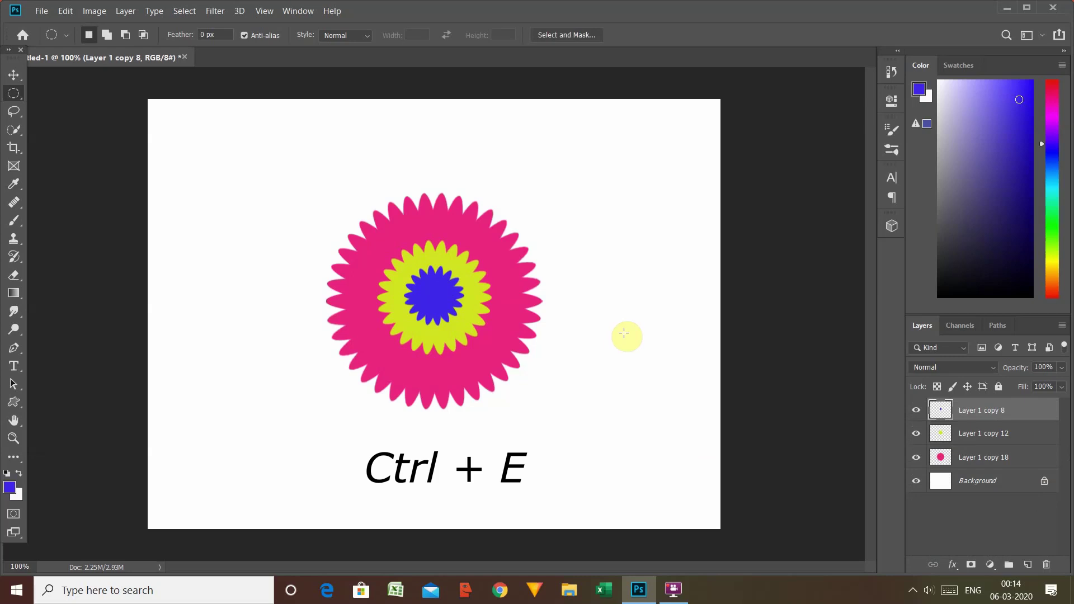
Nudge the yellow-green ring layer straight down 8 px, to Y 362.50 px, to center it on the pink flower
{"action": "left_click", "coordinate": [978, 434]}
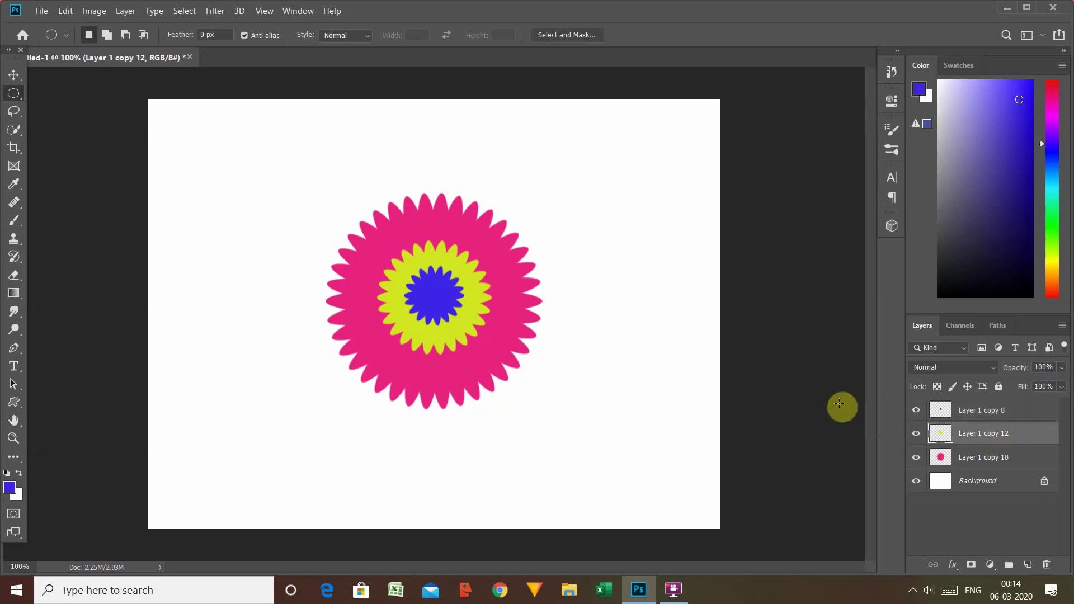
{"action": "key", "text": "ctrl+t"}
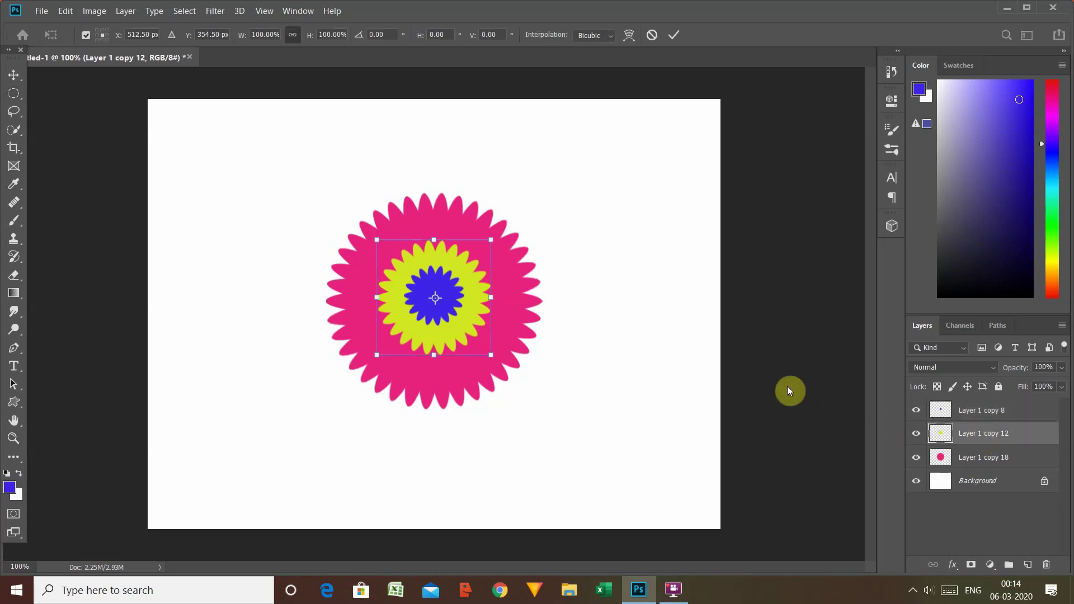
{"action": "key", "text": "Down"}
{"action": "key", "text": "Down"}
{"action": "key", "text": "Down"}
{"action": "key", "text": "Down"}
{"action": "key", "text": "Down"}
{"action": "key", "text": "Down"}
{"action": "key", "text": "Down"}
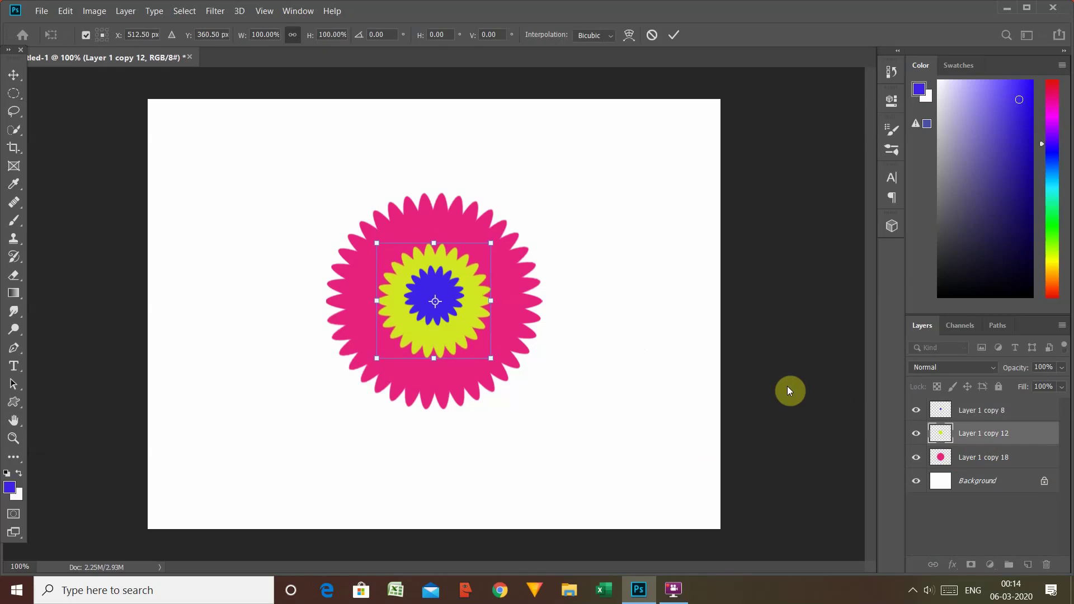
{"action": "key", "text": "Down"}
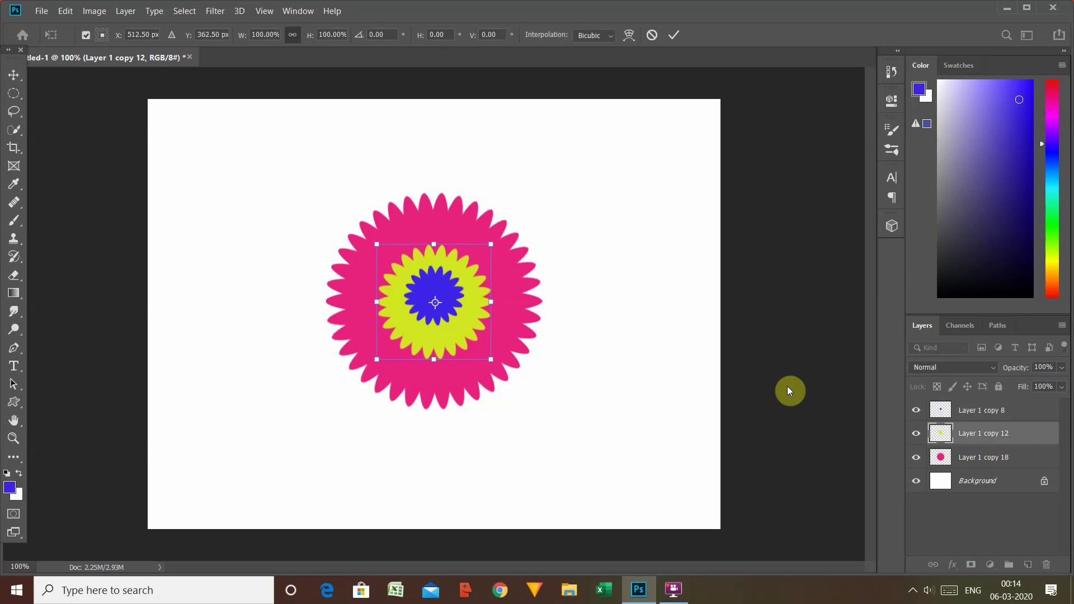
Nudge the blue ring layer straight down 10 px, to Y 361.00 px, to center it on the yellow-green ring
{"action": "left_click", "coordinate": [995, 419]}
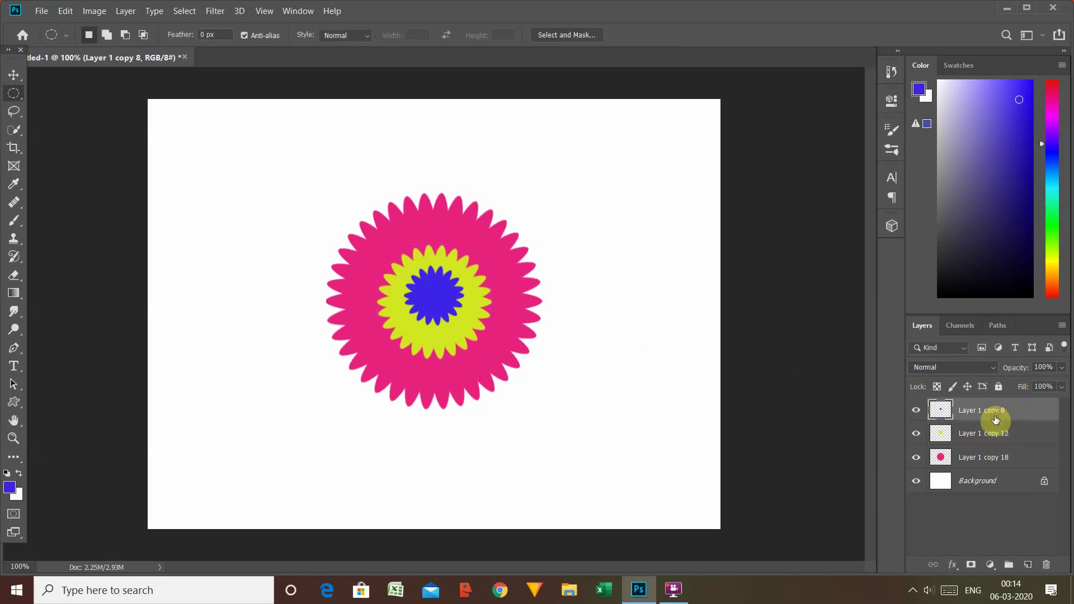
{"action": "key", "text": "ctrl+t"}
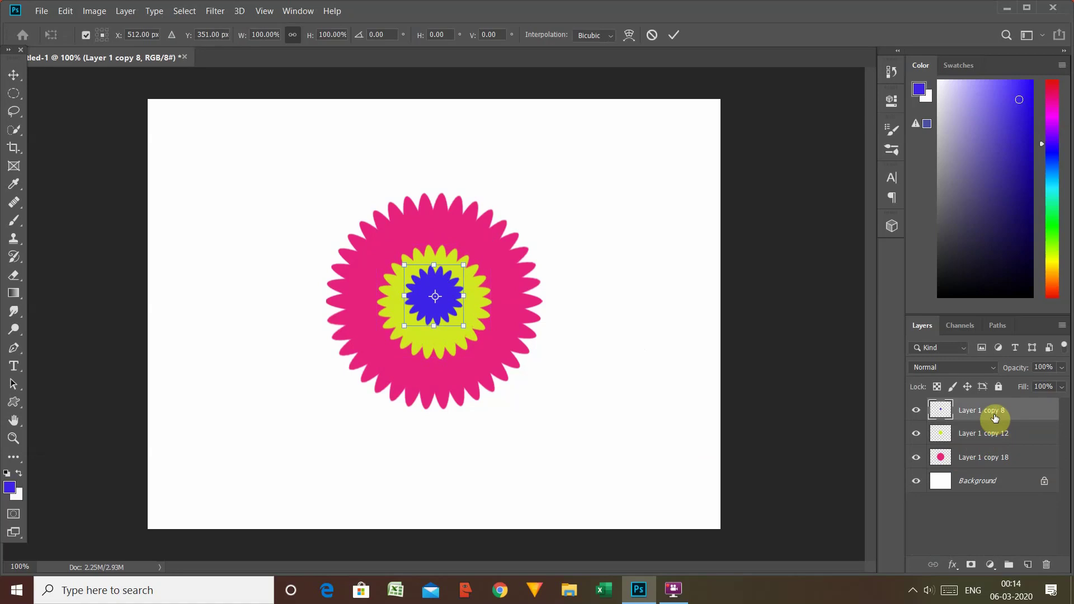
{"action": "key", "text": "Down"}
{"action": "key", "text": "Down"}
{"action": "key", "text": "Down"}
{"action": "key", "text": "Down"}
{"action": "key", "text": "Down"}
{"action": "key", "text": "Down"}
{"action": "key", "text": "Down"}
{"action": "key", "text": "Down"}
{"action": "key", "text": "Down"}
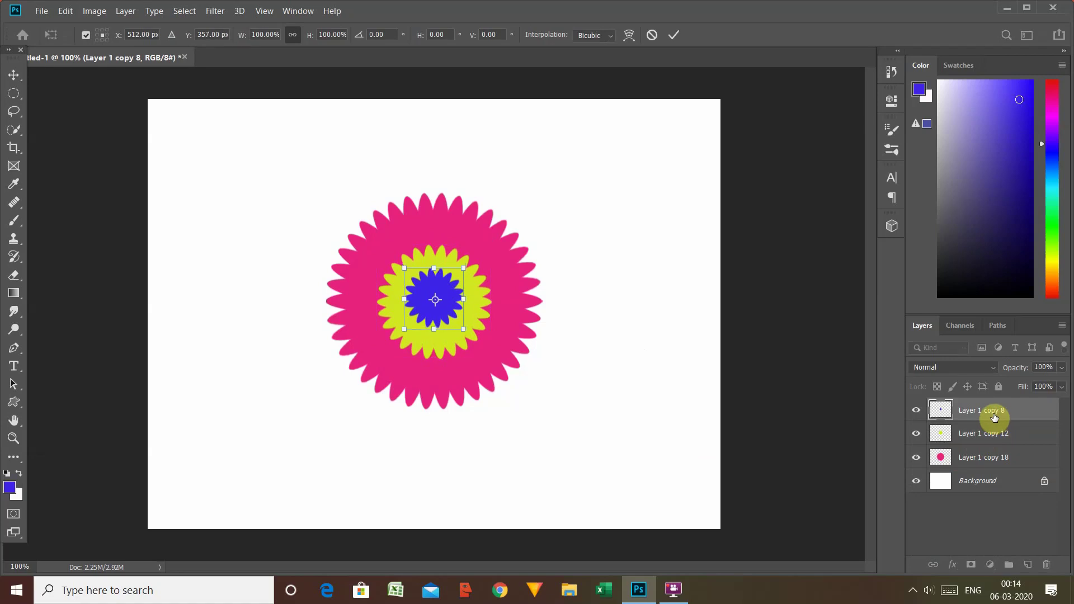
{"action": "key", "text": "Down"}
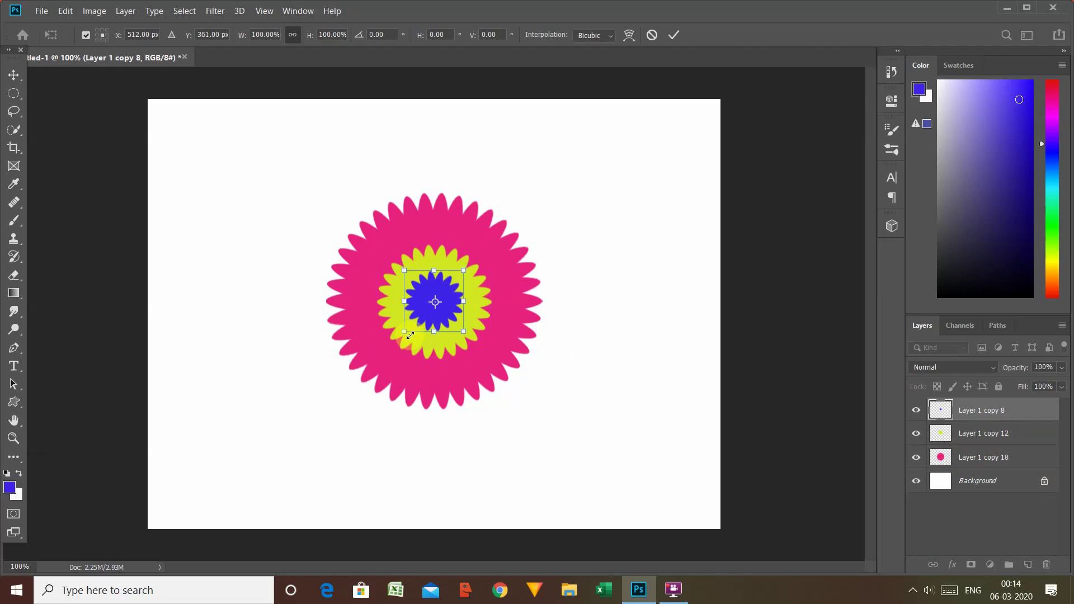
Scale the blue ring down to about 85% and nudge it up and sideways toward the center of the yellow-green ring
{"action": "left_click_drag", "start_coordinate": [464, 272], "coordinate": [460, 283]}
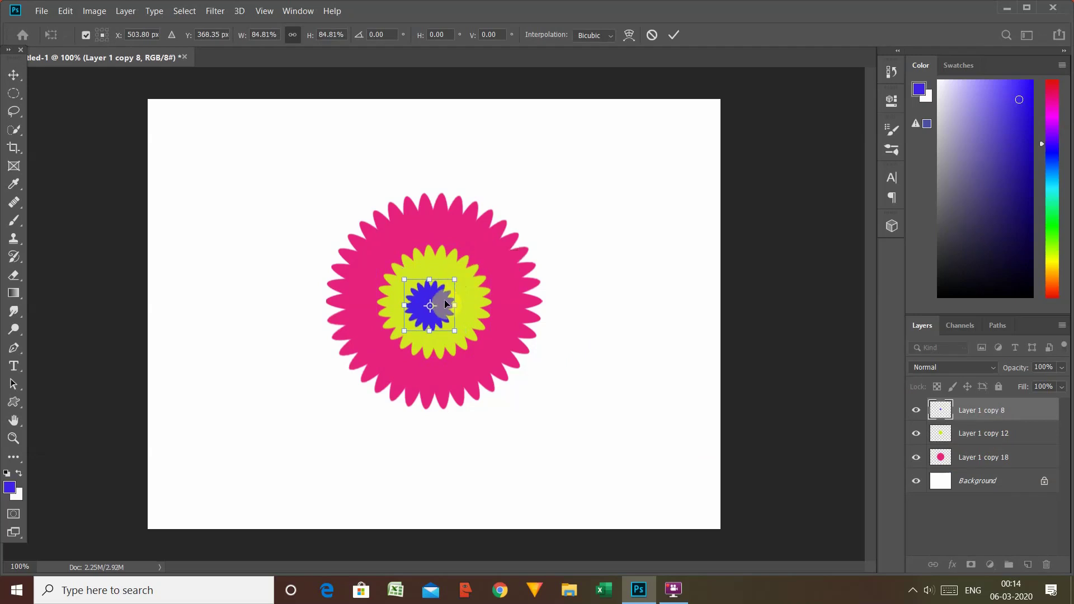
{"action": "key", "text": "Up"}
{"action": "key", "text": "Up"}
{"action": "key", "text": "Right"}
{"action": "key", "text": "Right"}
{"action": "key", "text": "Right"}
{"action": "key", "text": "Right"}
{"action": "key", "text": "Right"}
{"action": "key", "text": "Right"}
{"action": "key", "text": "Right"}
{"action": "key", "text": "Right"}
{"action": "key", "text": "Right"}
{"action": "key", "text": "Right"}
{"action": "key", "text": "Right"}
{"action": "key", "text": "Right"}
{"action": "key", "text": "Right"}
{"action": "key", "text": "Right"}
{"action": "key", "text": "Right"}
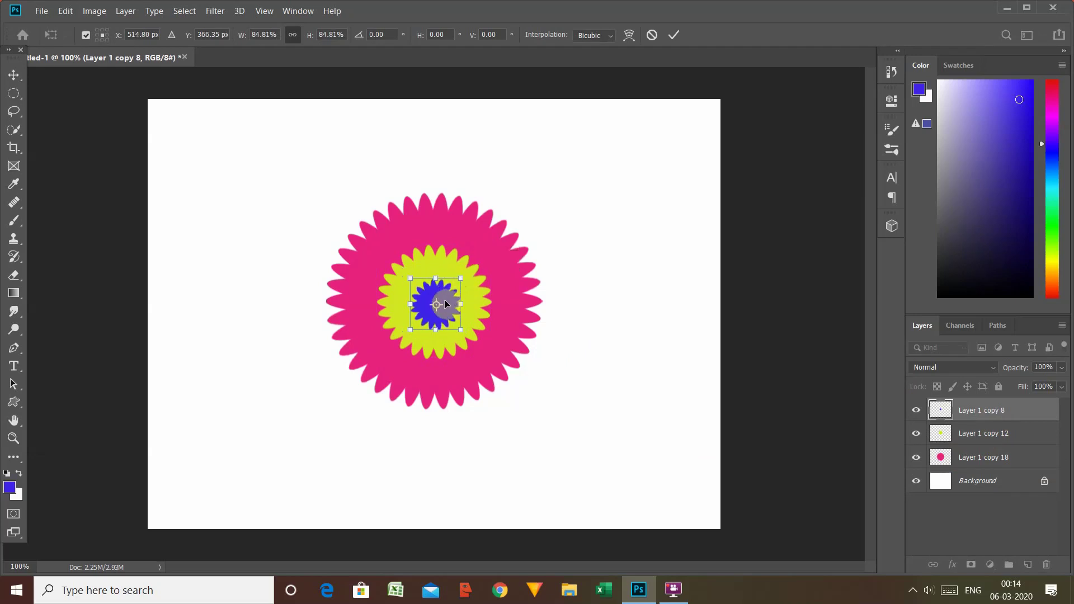
{"action": "key", "text": "Left"}
{"action": "key", "text": "Left"}
{"action": "key", "text": "Left"}
{"action": "key", "text": "Left"}
{"action": "key", "text": "Left"}
{"action": "key", "text": "Left"}
Shrink the blue ring further to about 73% and center it in the flower at about X 511 px, Y 364 px
{"action": "left_click_drag", "start_coordinate": [410, 330], "coordinate": [416, 323]}
{"action": "right_click", "coordinate": [416, 323]}
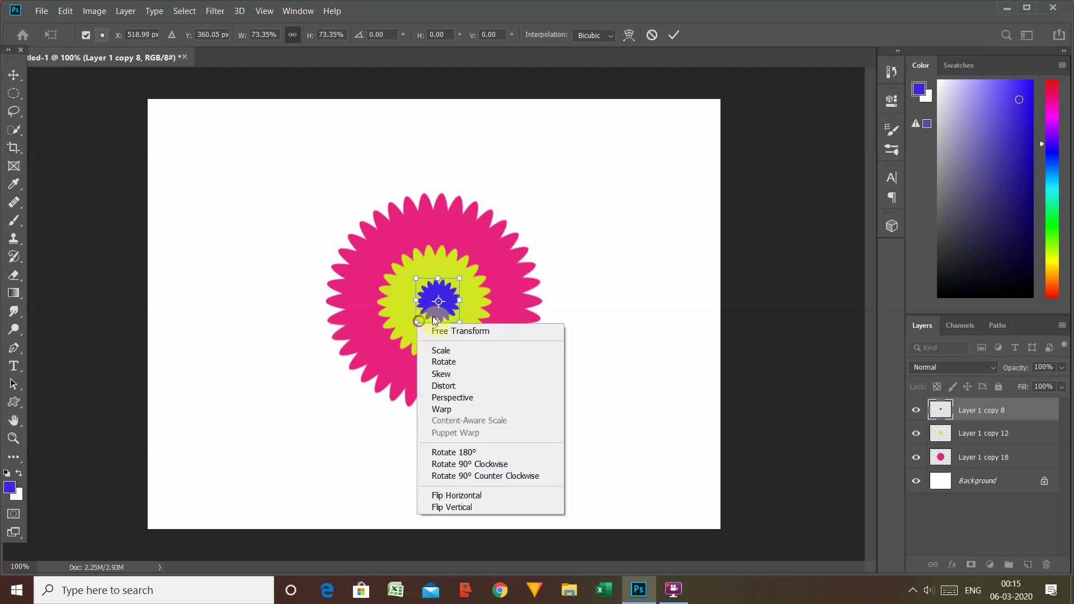
{"action": "left_click", "coordinate": [578, 297]}
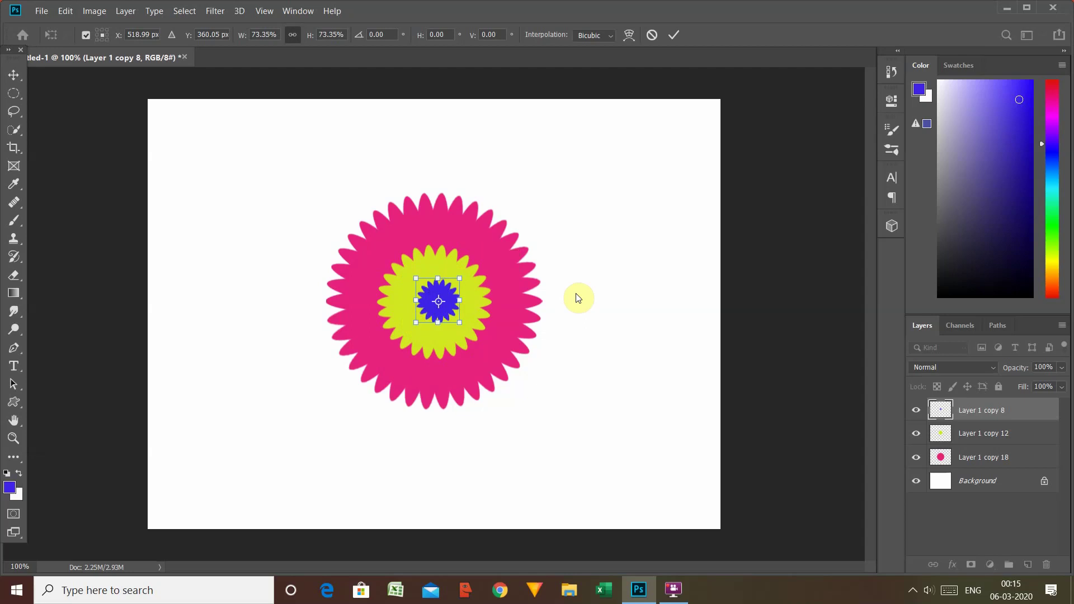
{"action": "key", "text": "Left"}
{"action": "key", "text": "Left"}
{"action": "key", "text": "Left"}
{"action": "key", "text": "Left"}
{"action": "key", "text": "Left"}
{"action": "key", "text": "Left"}
{"action": "key", "text": "Left"}
{"action": "key", "text": "Left"}
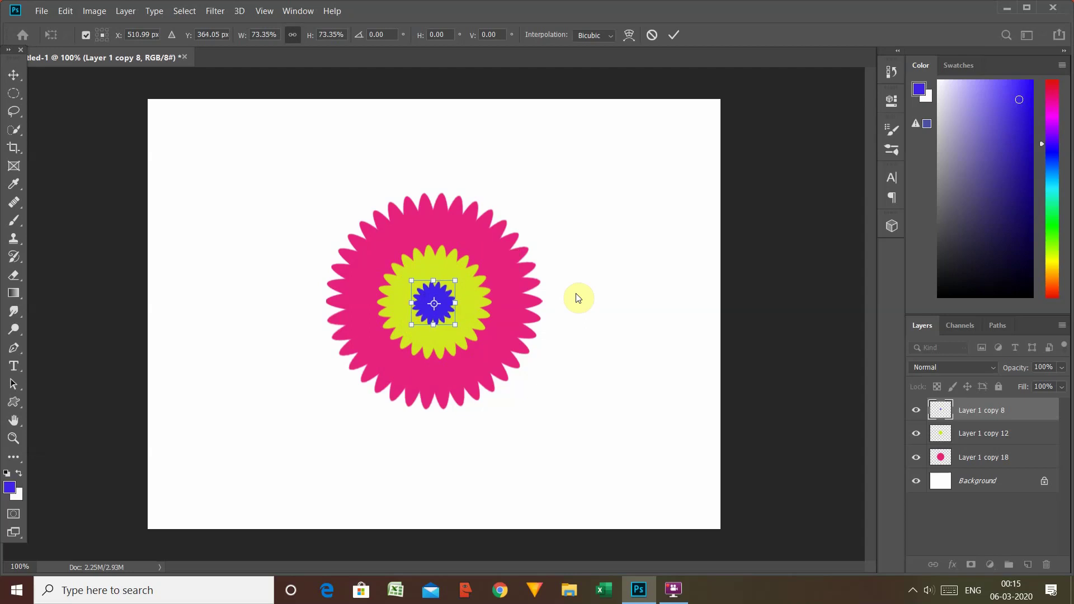
{"action": "key", "text": "Return"}
{"action": "key", "text": "m"}
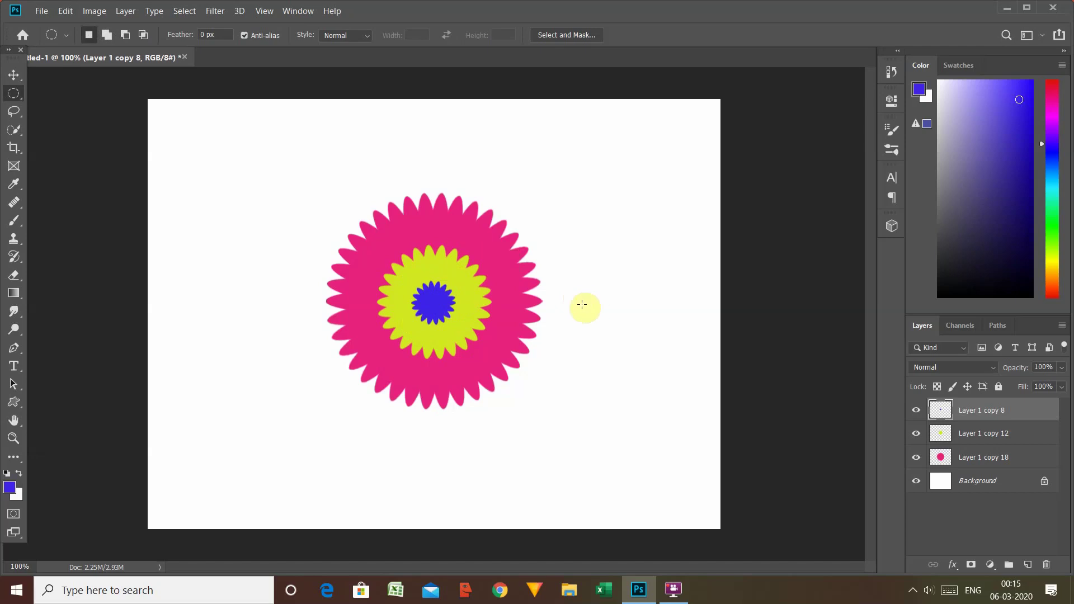
Merge the blue, yellow-green and pink ring layers into a single flower layer
{"action": "left_click", "coordinate": [988, 456], "text": "shift"}
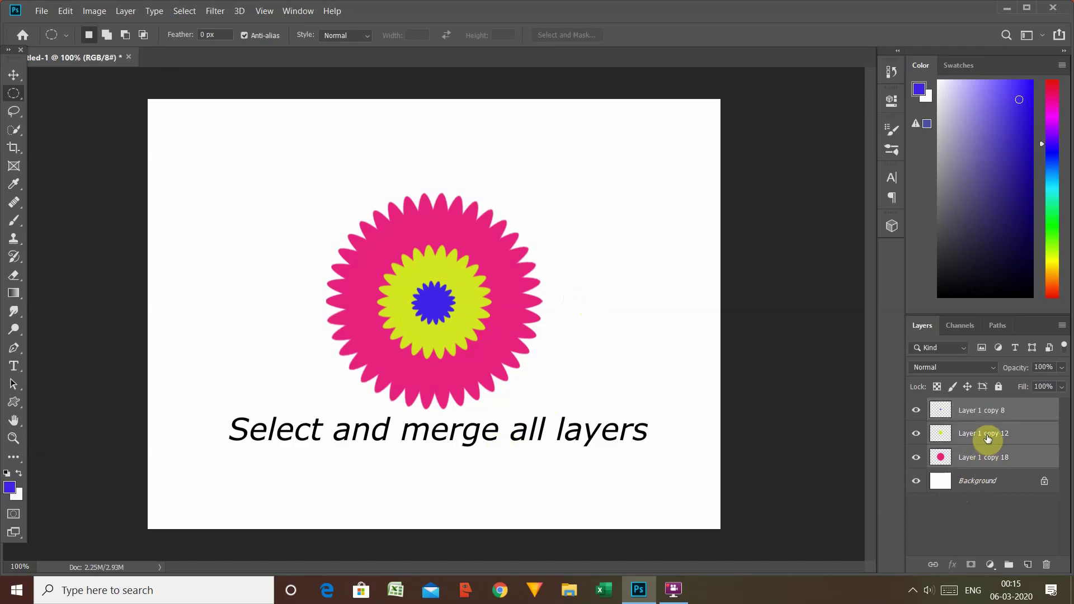
{"action": "key", "text": "ctrl+e"}
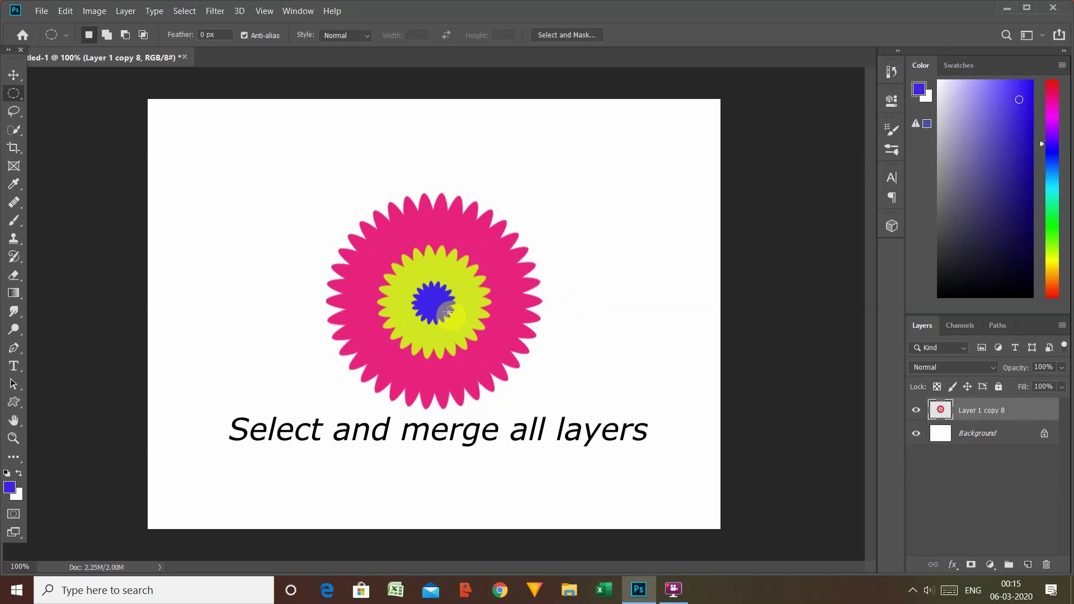
Scale the merged flower to about 57.5% and place it in the upper-left corner of the canvas
{"action": "key", "text": "ctrl+t"}
{"action": "left_click_drag", "start_coordinate": [453, 319], "coordinate": [512, 252]}
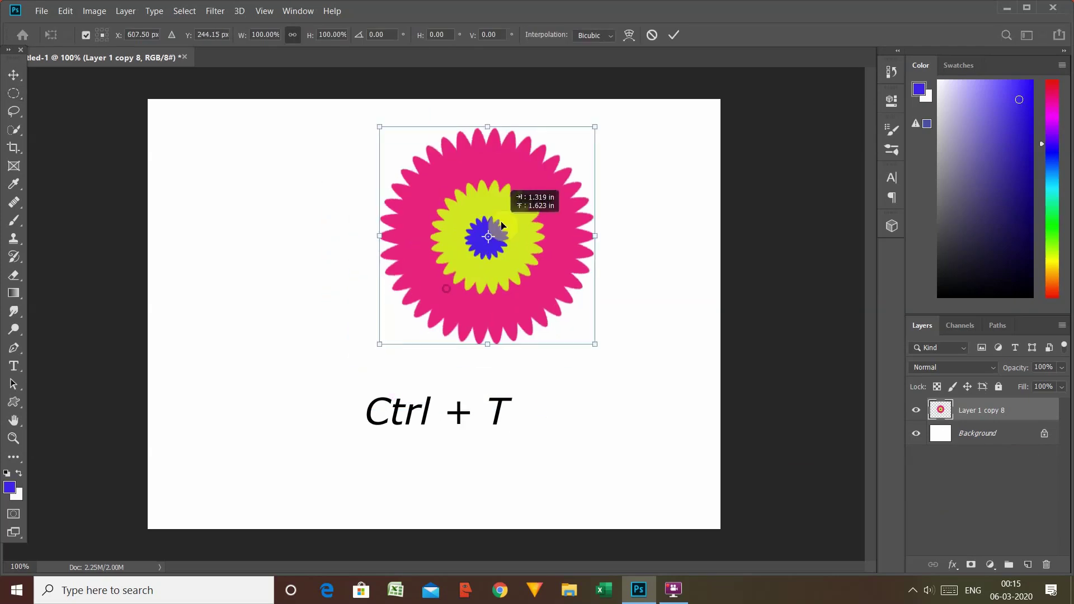
{"action": "right_click", "coordinate": [506, 234]}
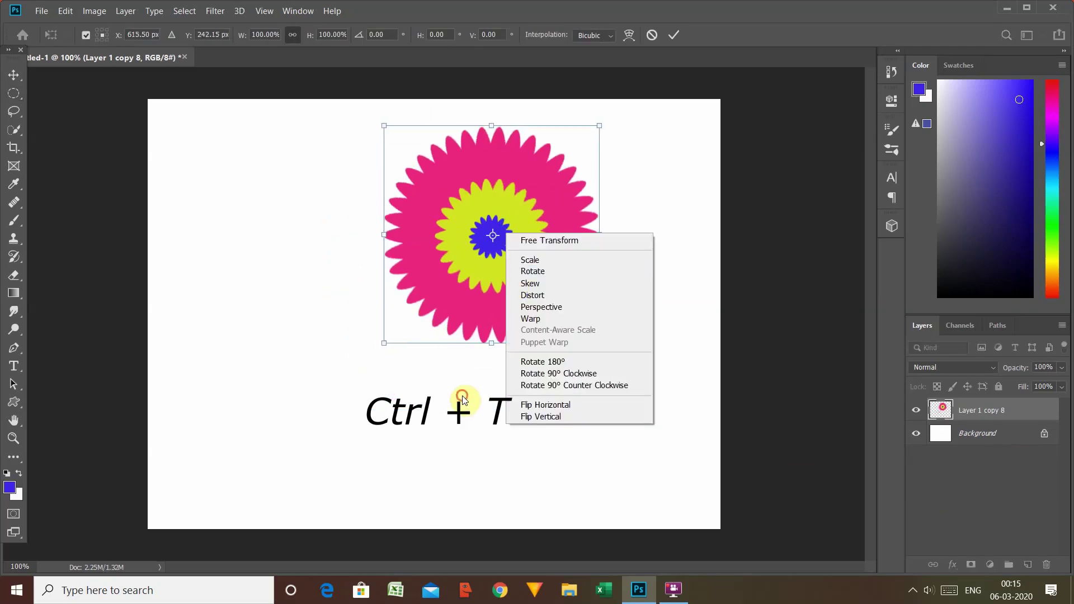
{"action": "left_click", "coordinate": [474, 361]}
{"action": "left_click_drag", "start_coordinate": [508, 293], "coordinate": [280, 275]}
{"action": "left_click_drag", "start_coordinate": [370, 327], "coordinate": [288, 223]}
{"action": "right_click", "coordinate": [288, 223]}
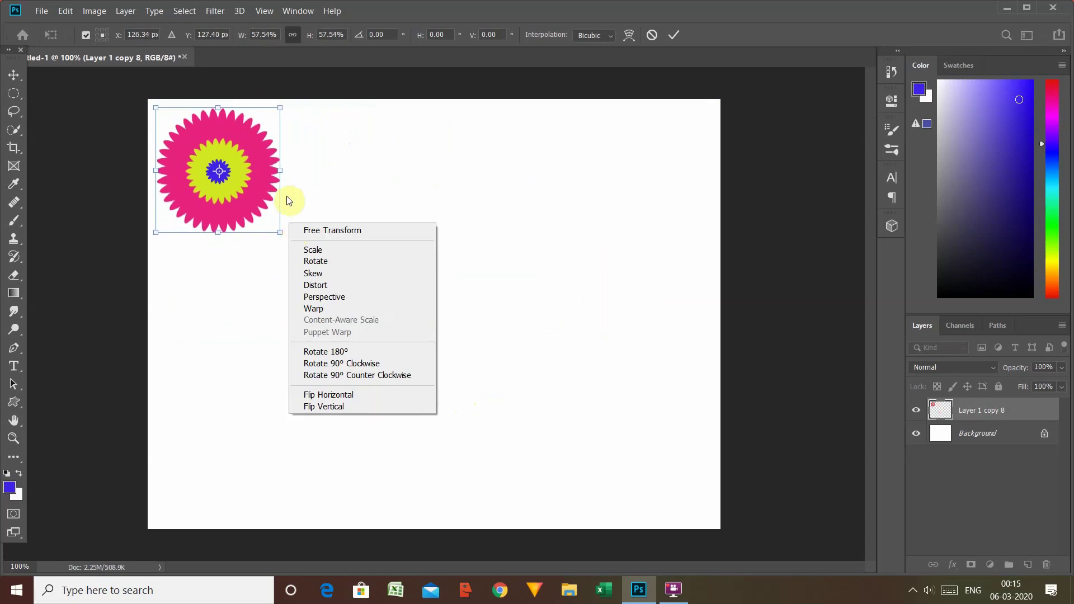
Duplicate the flower layer and rotate the copy about 30 degrees clockwise around a reference point placed near the canvas's lower left
{"action": "key", "text": "ctrl+j"}
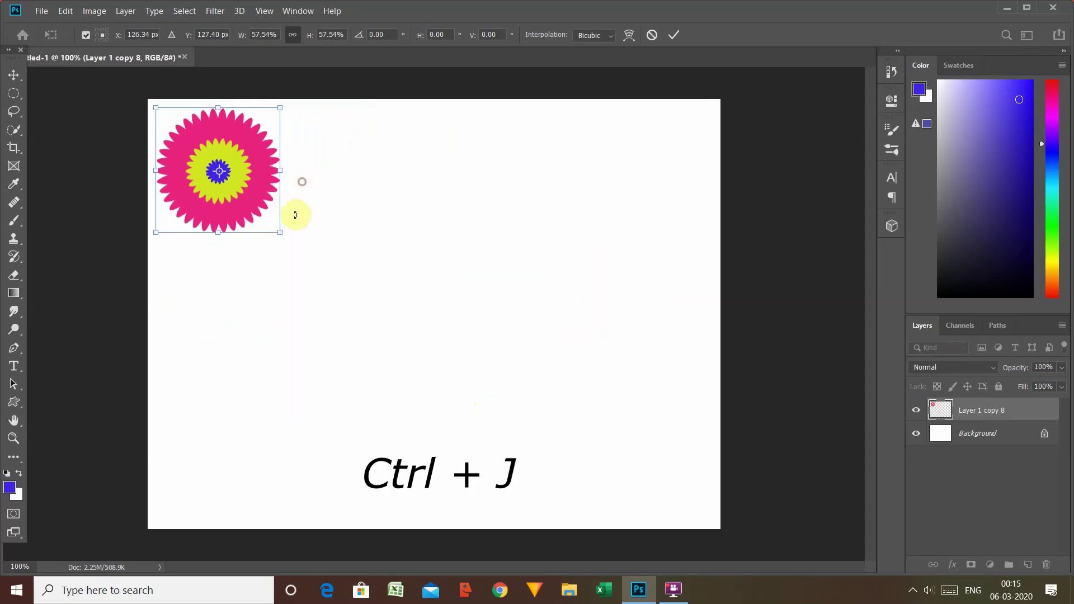
{"action": "left_click_drag", "start_coordinate": [222, 211], "coordinate": [222, 432]}
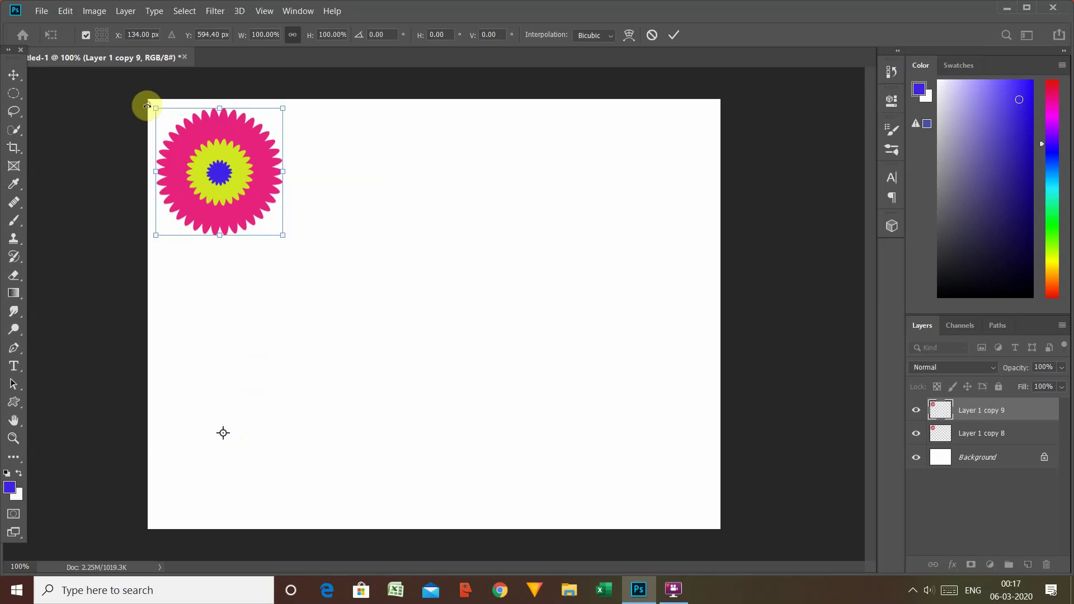
{"action": "left_click_drag", "start_coordinate": [146, 106], "coordinate": [292, 194]}
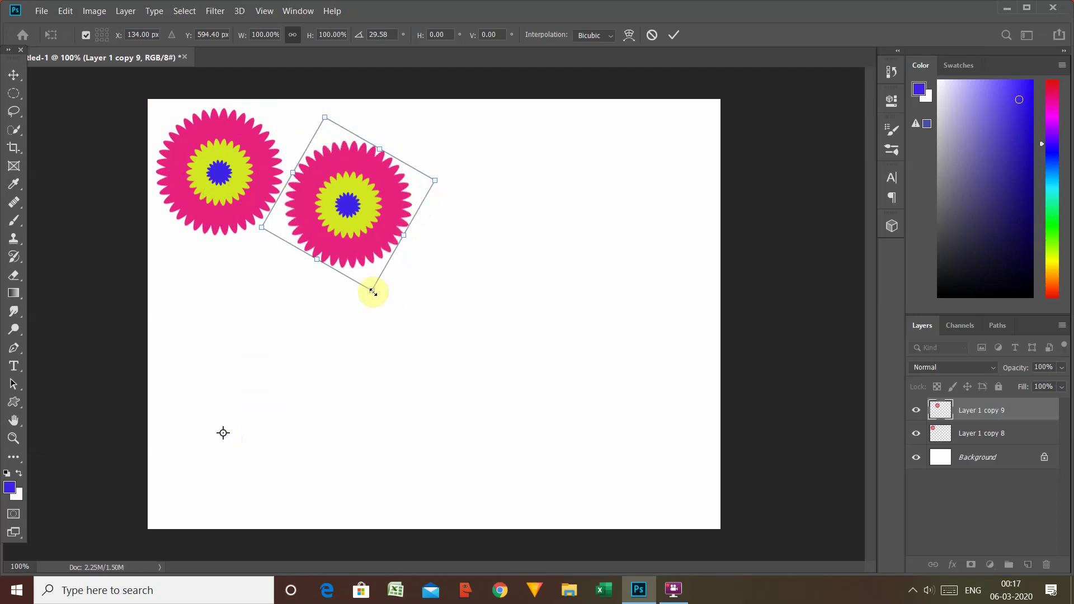
Scale the flower copy to about 86.5% and adjust its rotation to about 29 degrees around the same reference point
{"action": "left_click_drag", "start_coordinate": [373, 292], "coordinate": [364, 269]}
{"action": "right_click", "coordinate": [364, 268]}
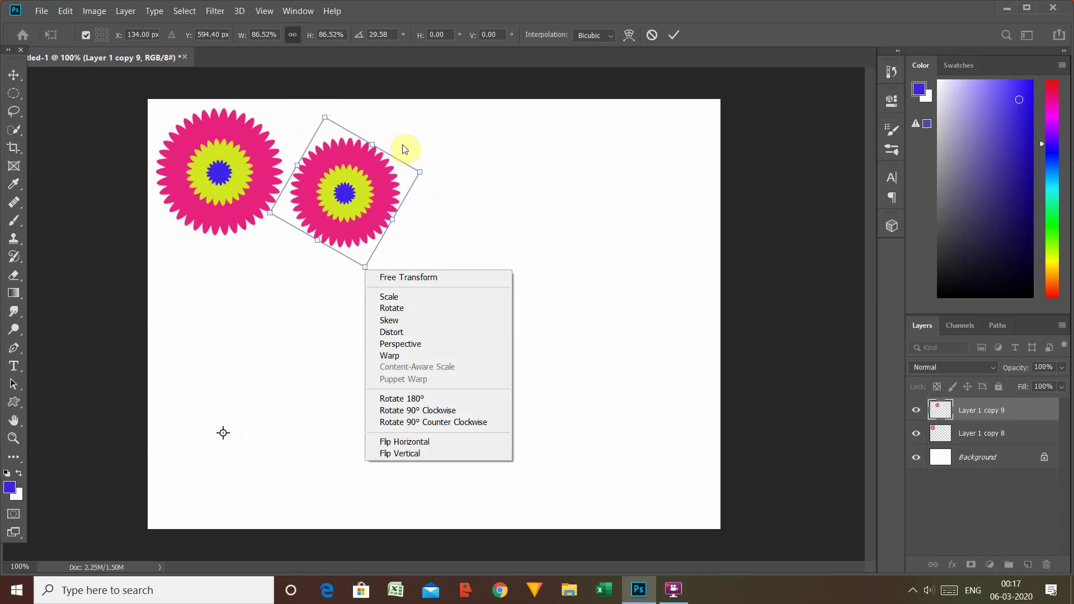
{"action": "left_click", "coordinate": [307, 106]}
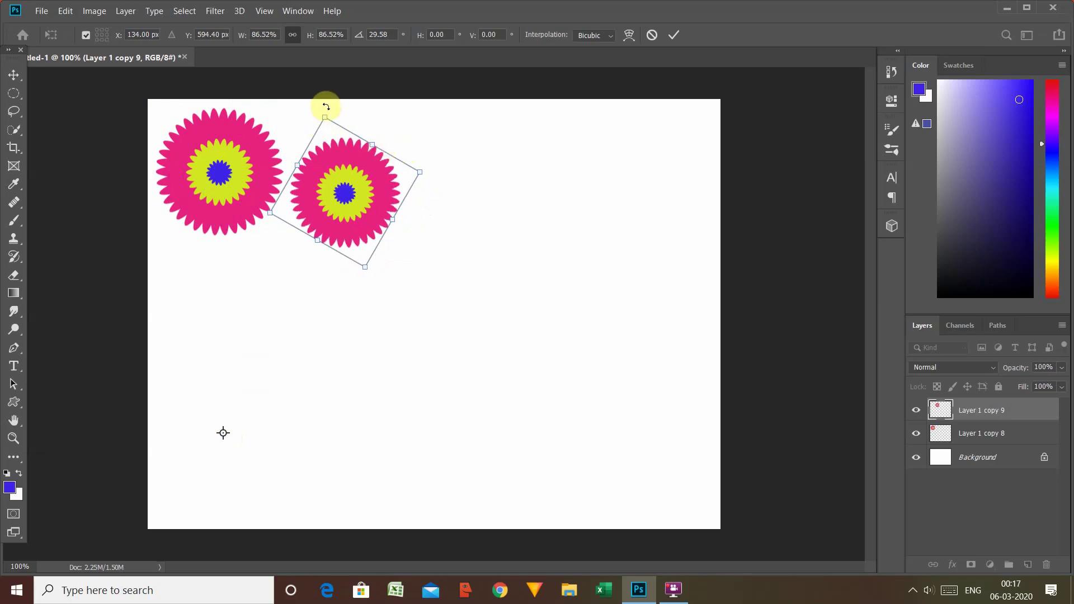
{"action": "mouse_move", "coordinate": [327, 106]}
{"action": "left_mouse_down"}
{"action": "mouse_move", "coordinate": [337, 112]}
{"action": "mouse_move", "coordinate": [320, 115]}
{"action": "left_mouse_up"}
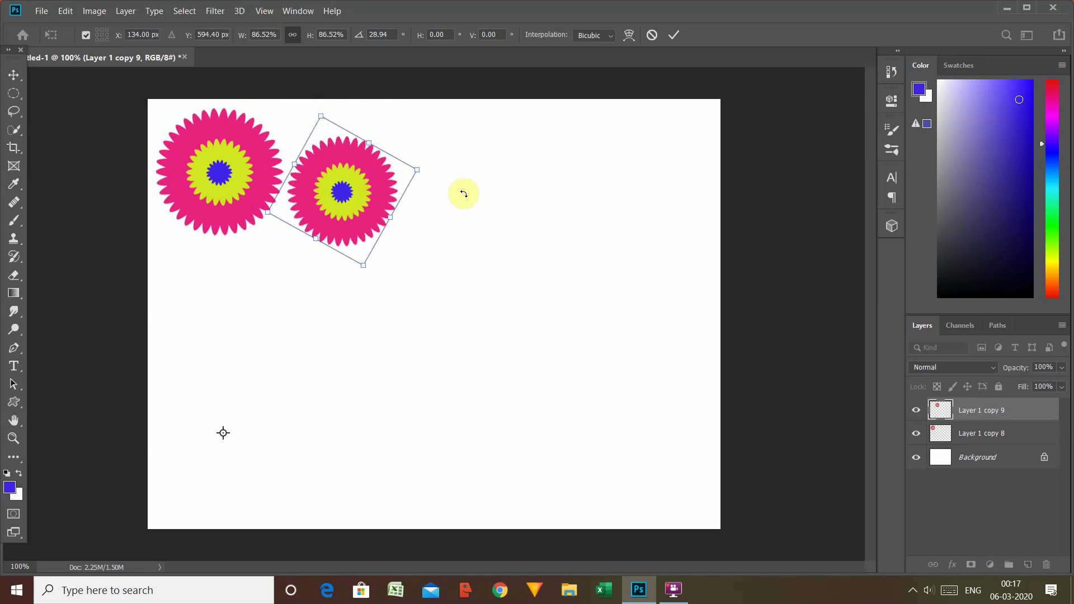
{"action": "key", "text": "Return"}
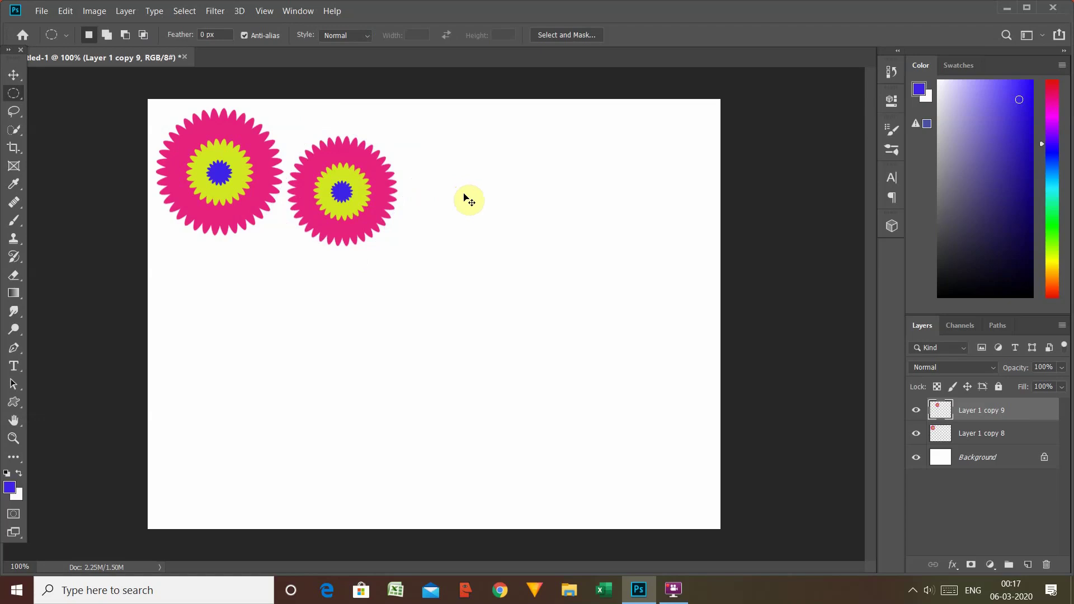
Repeat the duplicate, rotate and scale transform with the on-screen keyboard until the shrinking flowers form a spiral, up to Layer 1 copy 23
{"action": "key", "text": "ctrl+super+o"}
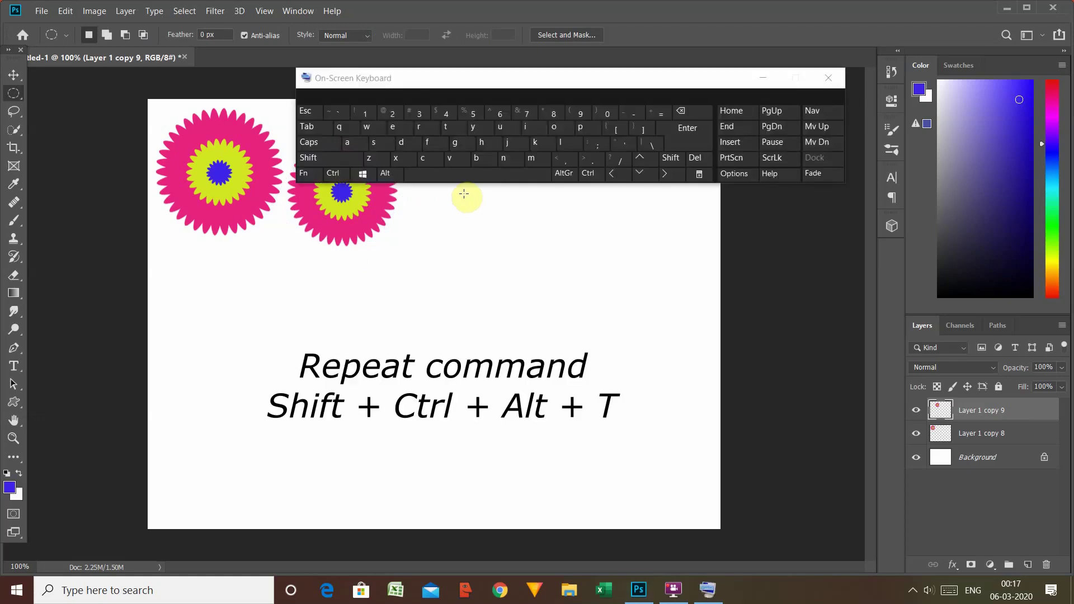
{"action": "left_click", "coordinate": [336, 160]}
{"action": "left_click", "coordinate": [333, 174]}
{"action": "left_click", "coordinate": [385, 173]}
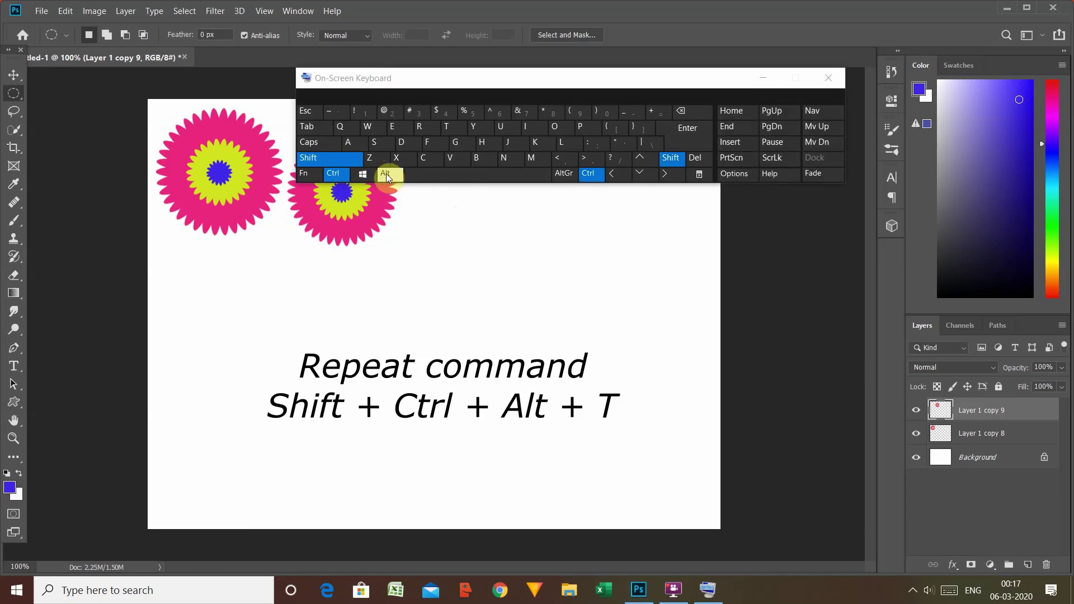
{"action": "left_click", "coordinate": [447, 126]}
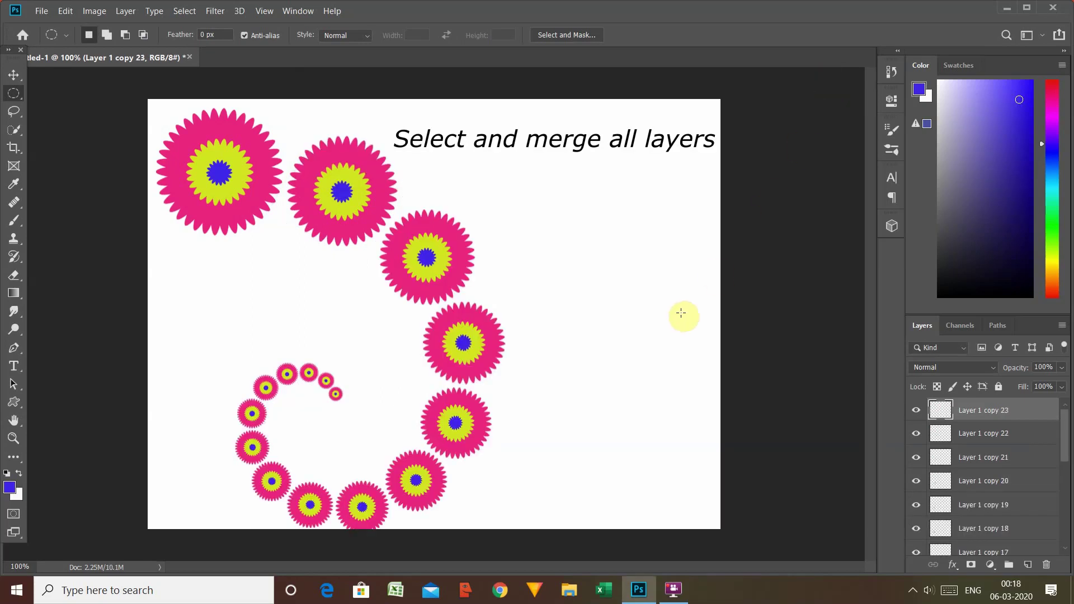
Merge all the flower layers of the spiral into one layer, keeping the background separate
{"action": "key", "text": "ctrl+alt+a"}
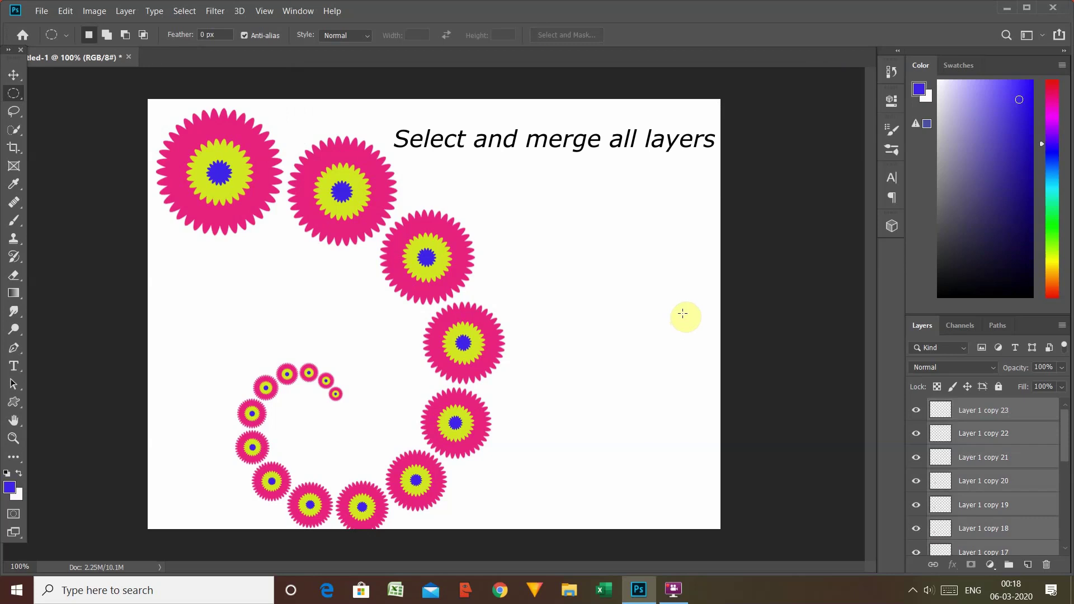
{"action": "key", "text": "ctrl+e"}
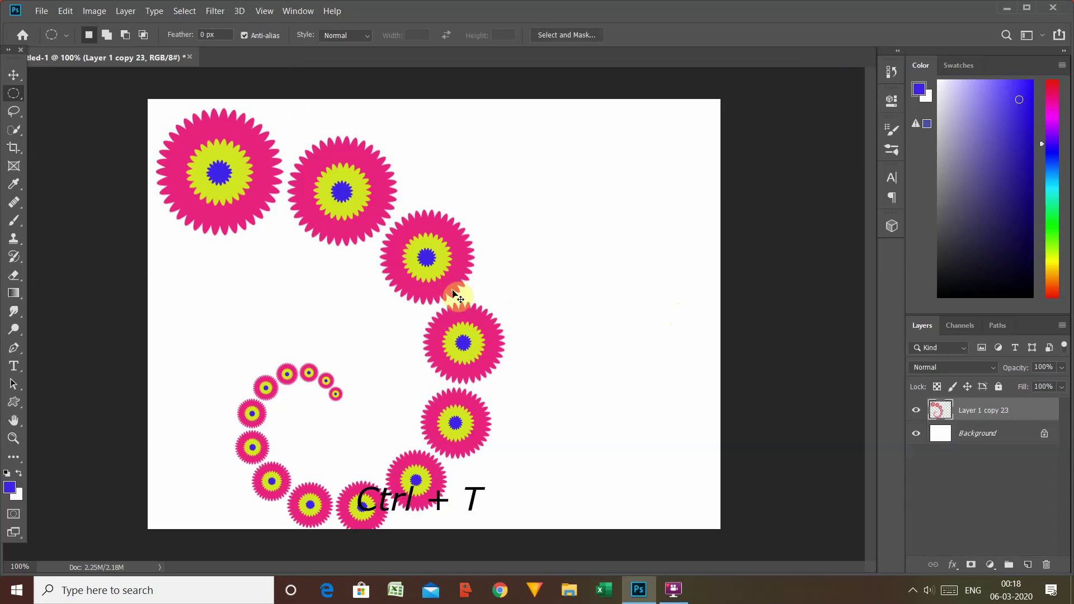
Show the rulers, shrink the flower spiral to roughly a quarter of its size and place it at the canvas's upper center
{"action": "key", "text": "ctrl+r"}
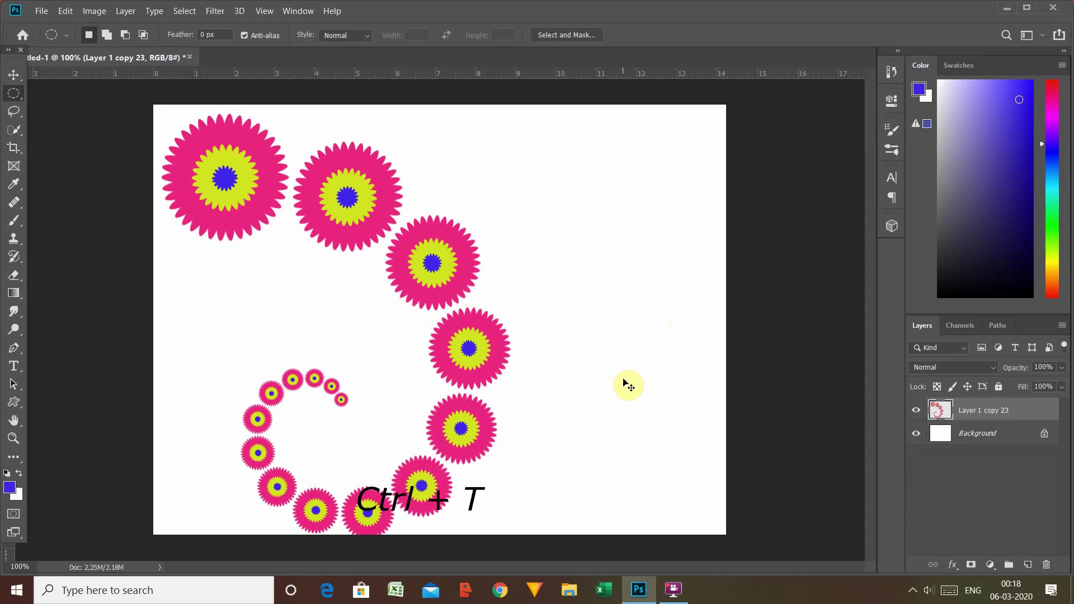
{"action": "key", "text": "ctrl+t"}
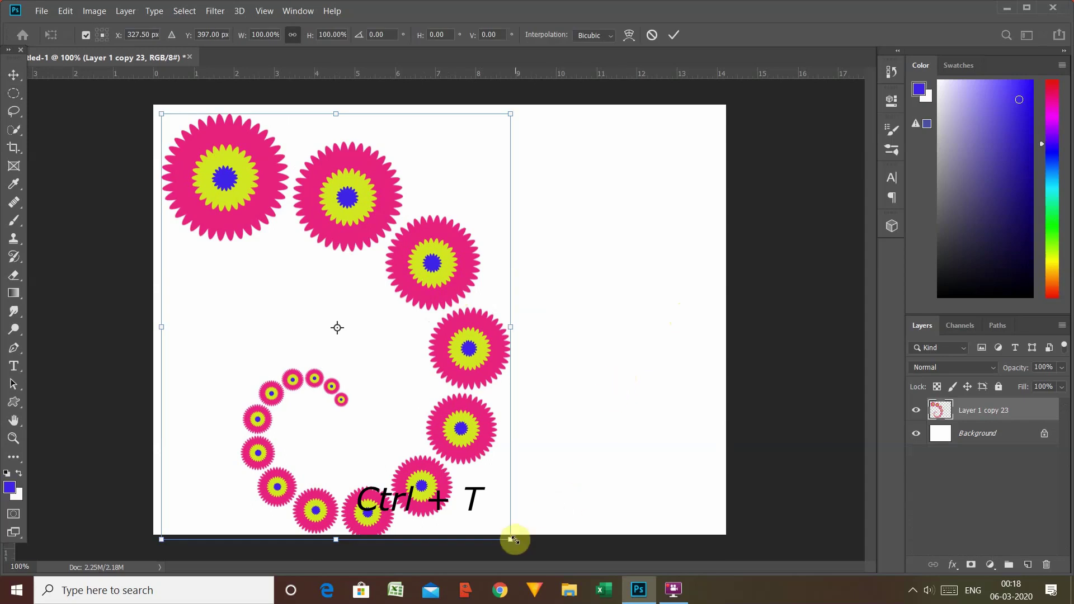
{"action": "left_click_drag", "start_coordinate": [514, 540], "coordinate": [444, 384]}
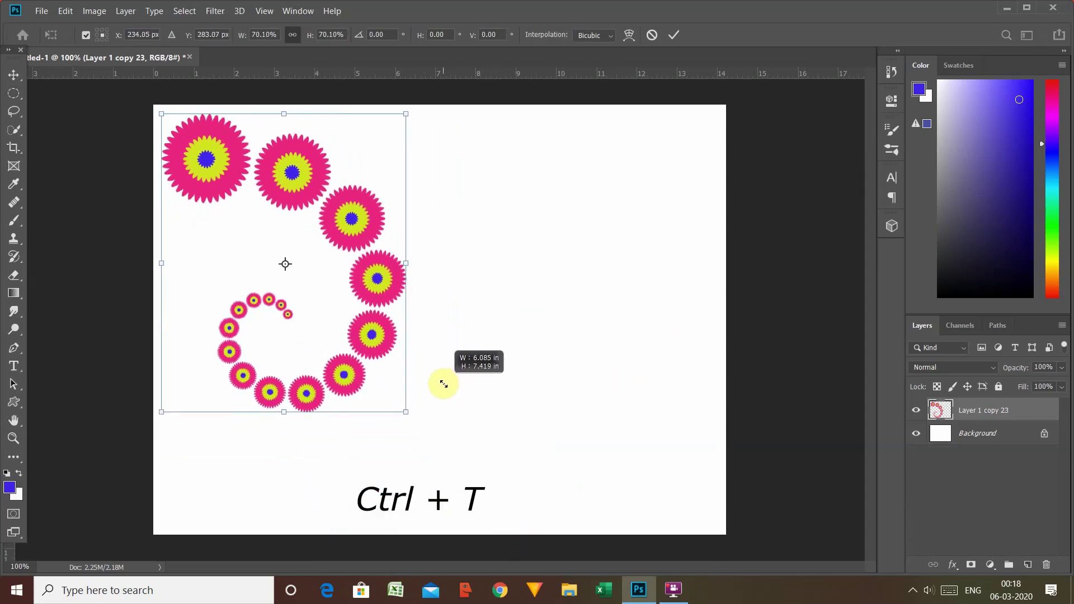
{"action": "left_click_drag", "start_coordinate": [391, 347], "coordinate": [508, 382]}
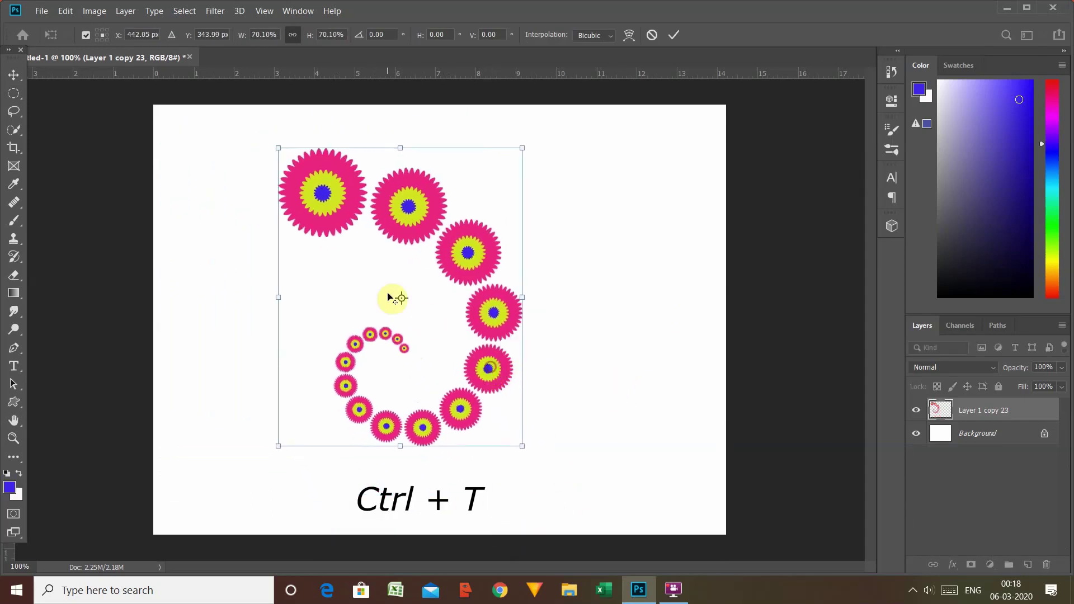
{"action": "left_click_drag", "start_coordinate": [279, 149], "coordinate": [337, 203]}
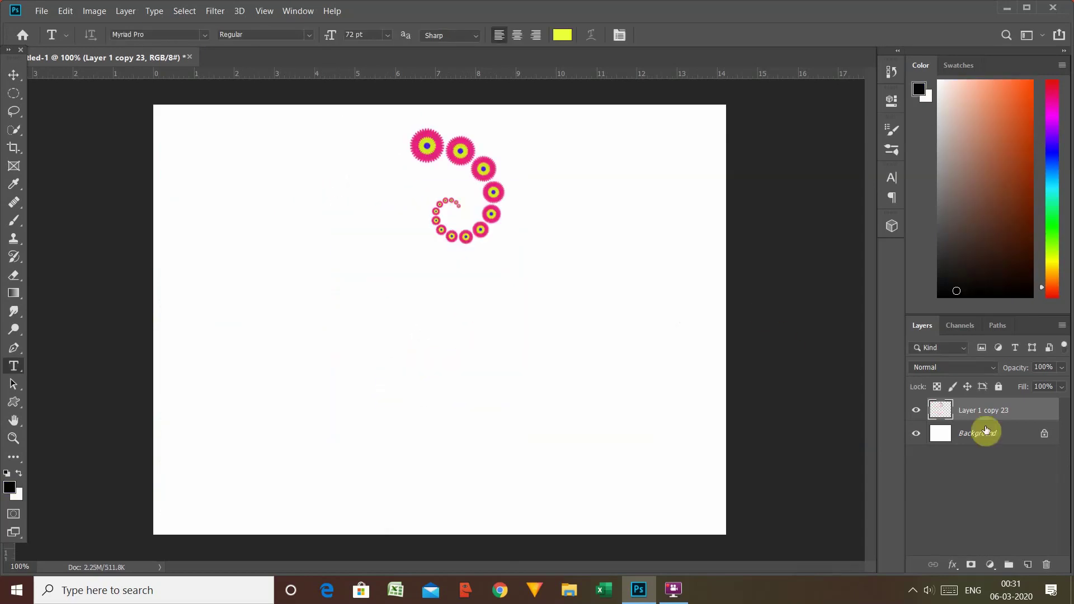
Duplicate the flower spiral and rotate the copy about 39 degrees around a reference point set far below it, near the canvas's lower middle
{"action": "key", "text": "ctrl+j"}
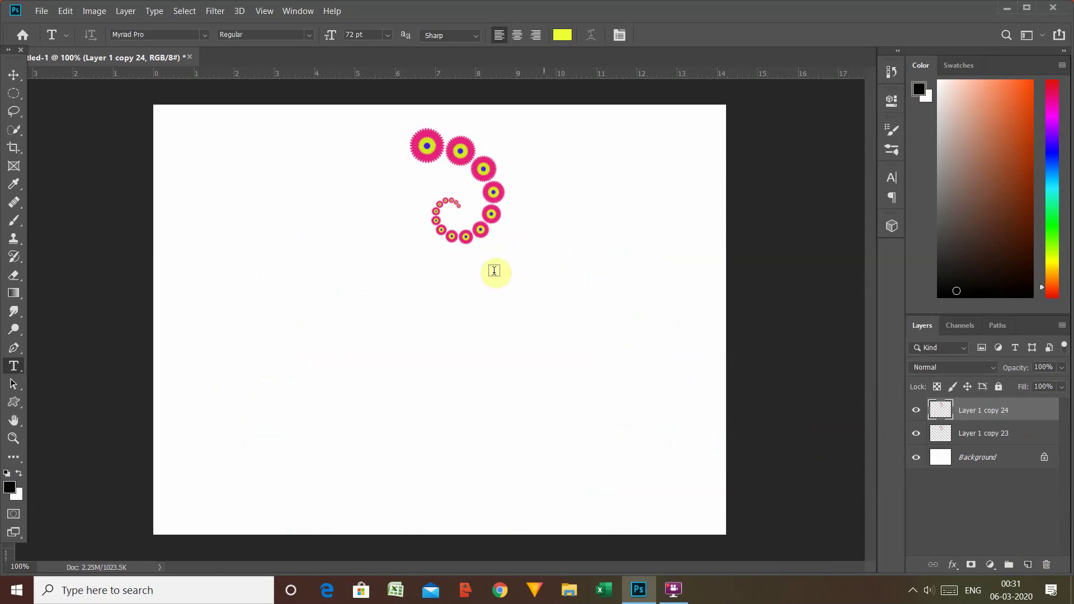
{"action": "key", "text": "ctrl+t"}
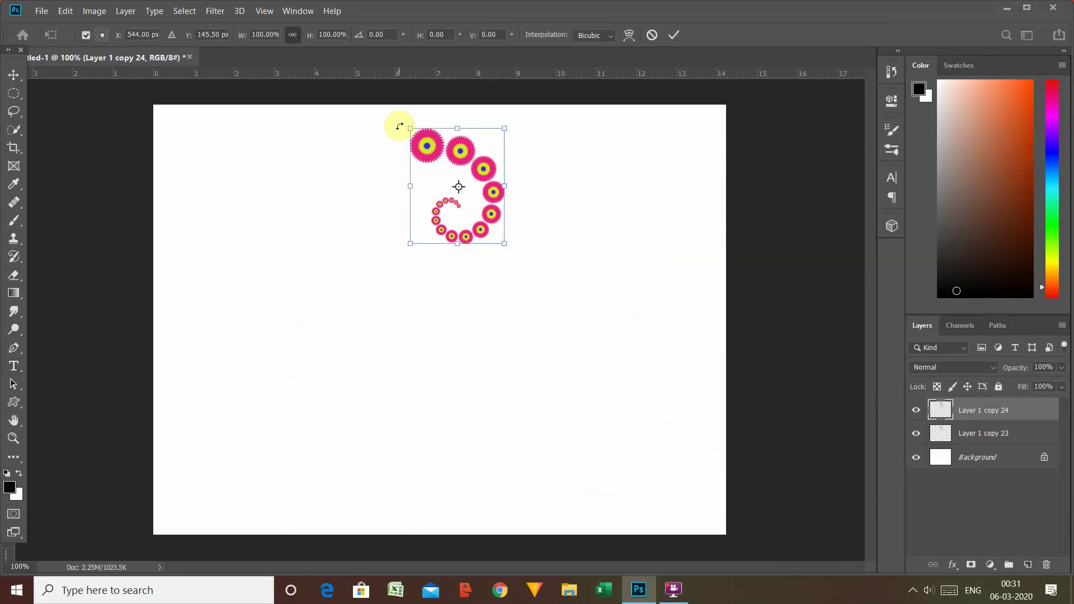
{"action": "left_click_drag", "start_coordinate": [459, 187], "coordinate": [468, 377]}
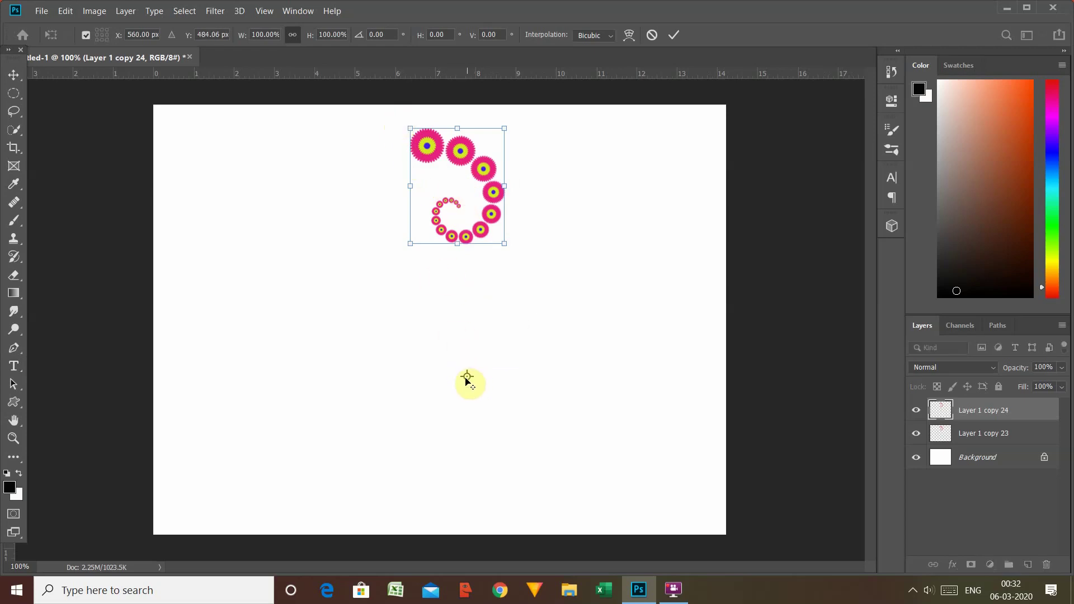
{"action": "left_click_drag", "start_coordinate": [467, 378], "coordinate": [468, 397]}
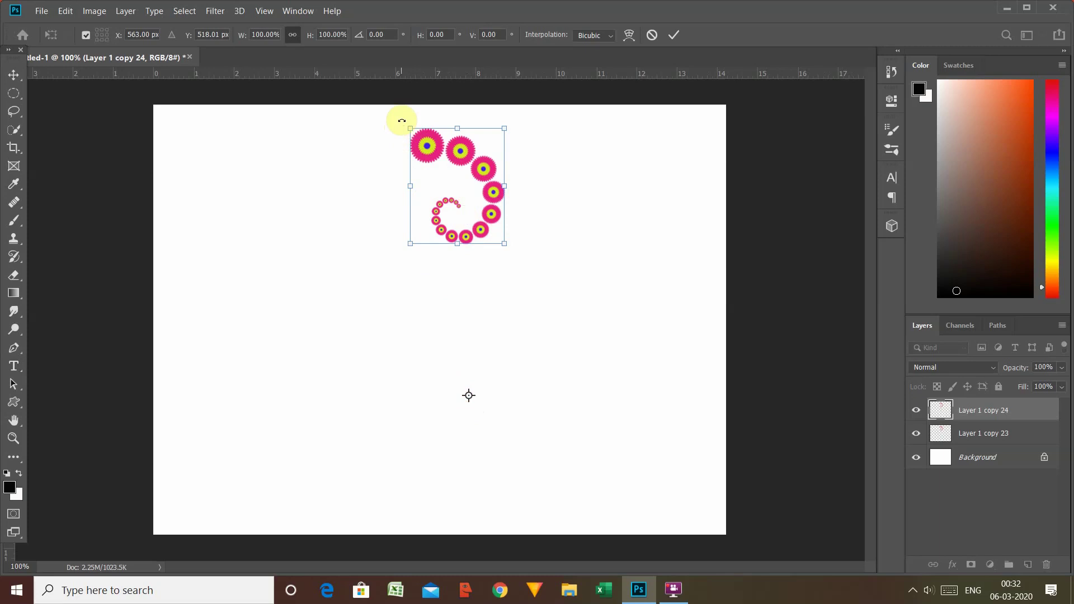
{"action": "left_click_drag", "start_coordinate": [400, 118], "coordinate": [566, 192]}
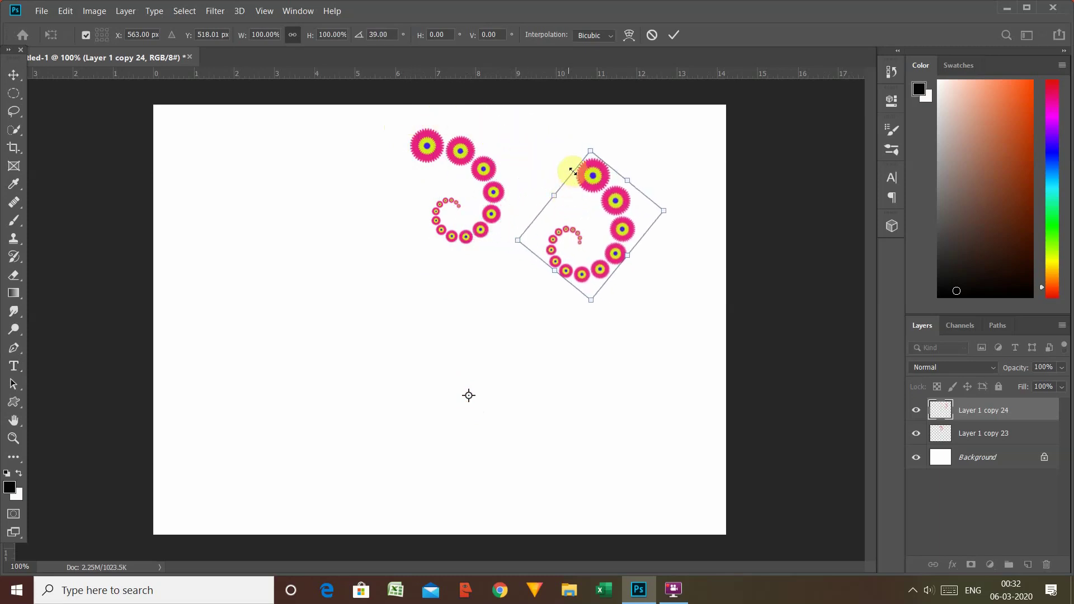
{"action": "key", "text": "t"}
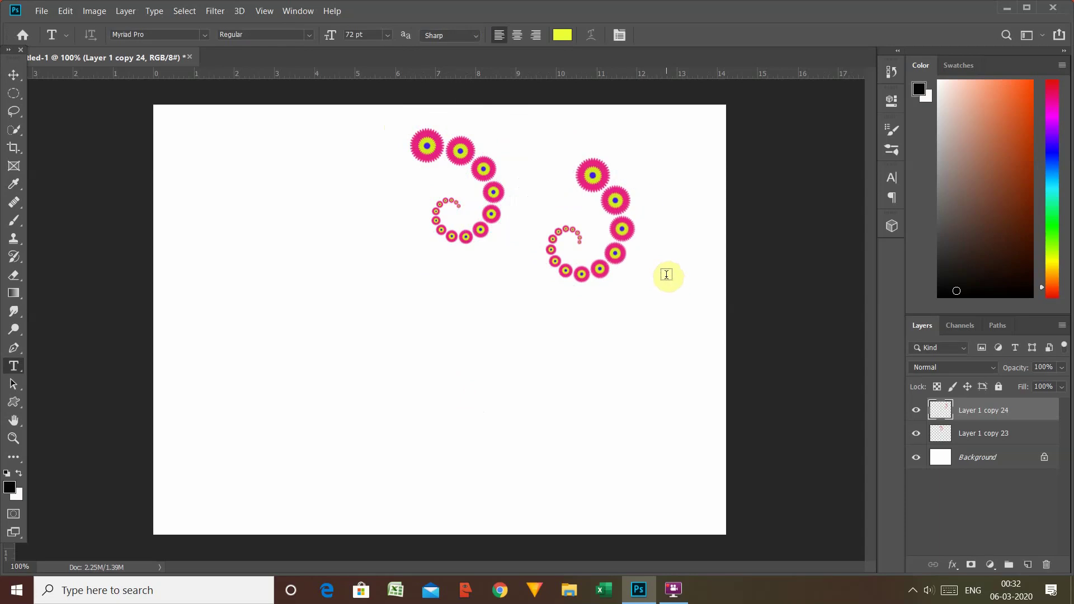
Repeat the duplicate-and-rotate transform with the on-screen keyboard until the spirals form a full ring, up to Layer 1 copy 31
{"action": "key", "text": "ctrl+super+o"}
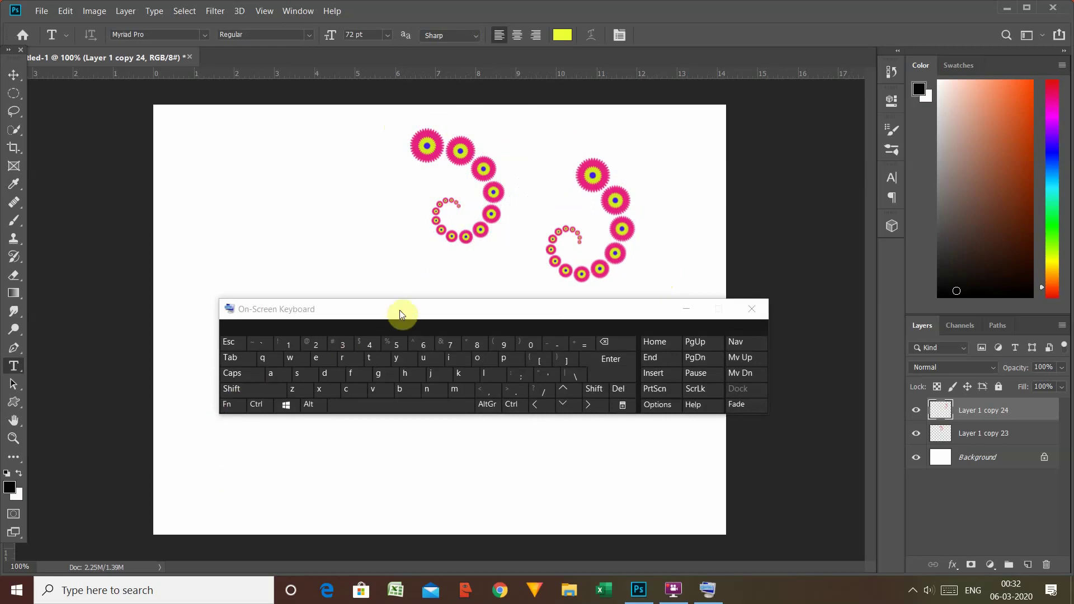
{"action": "left_click_drag", "start_coordinate": [400, 310], "coordinate": [386, 402]}
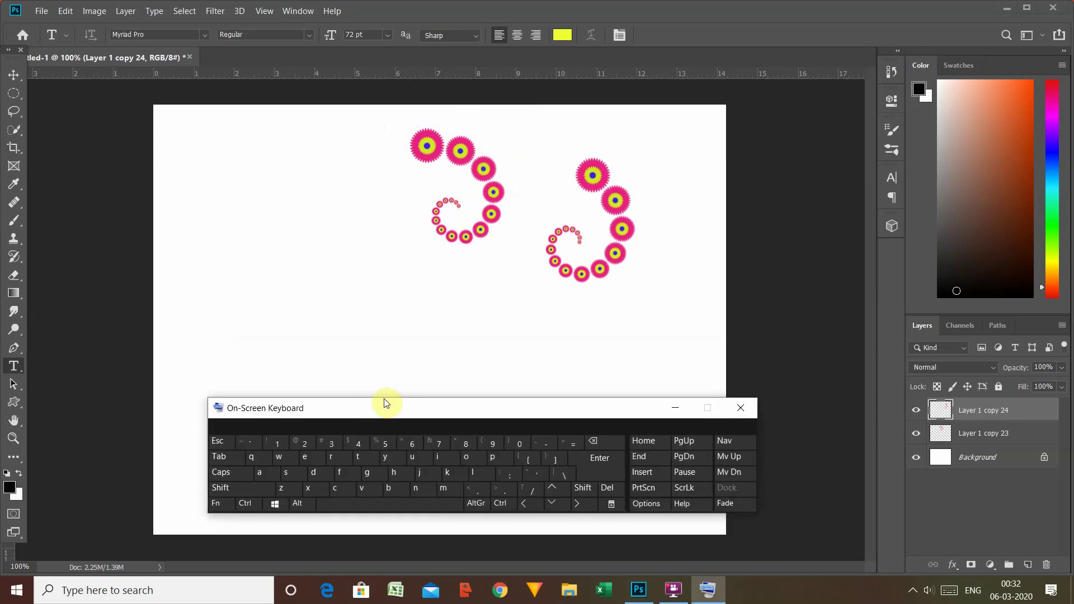
{"action": "left_click", "coordinate": [226, 478]}
{"action": "left_click", "coordinate": [292, 494]}
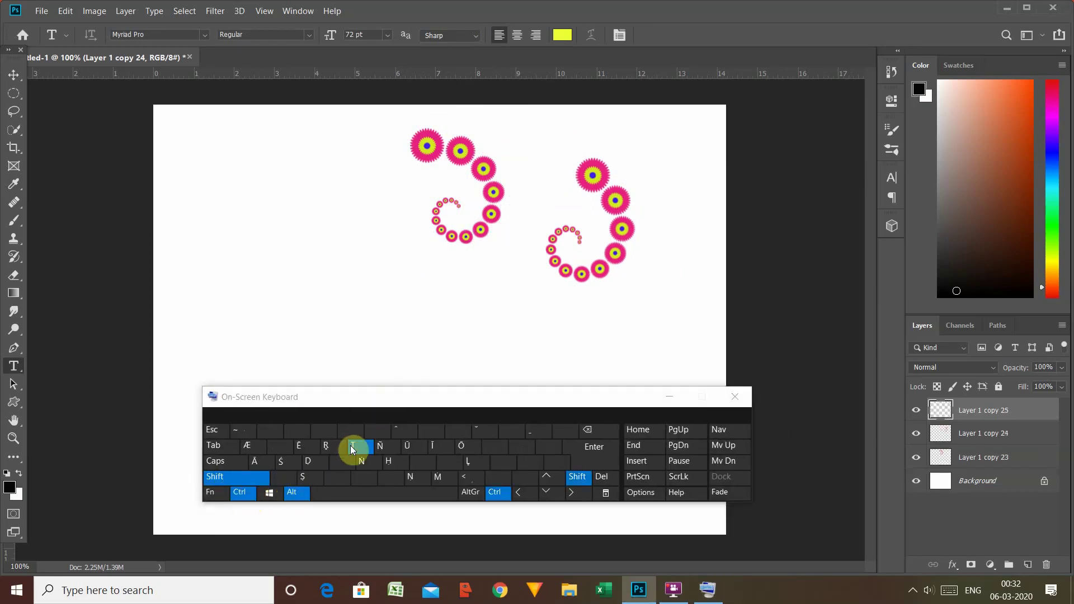
{"action": "left_click", "coordinate": [353, 446]}
{"action": "left_click", "coordinate": [229, 479]}
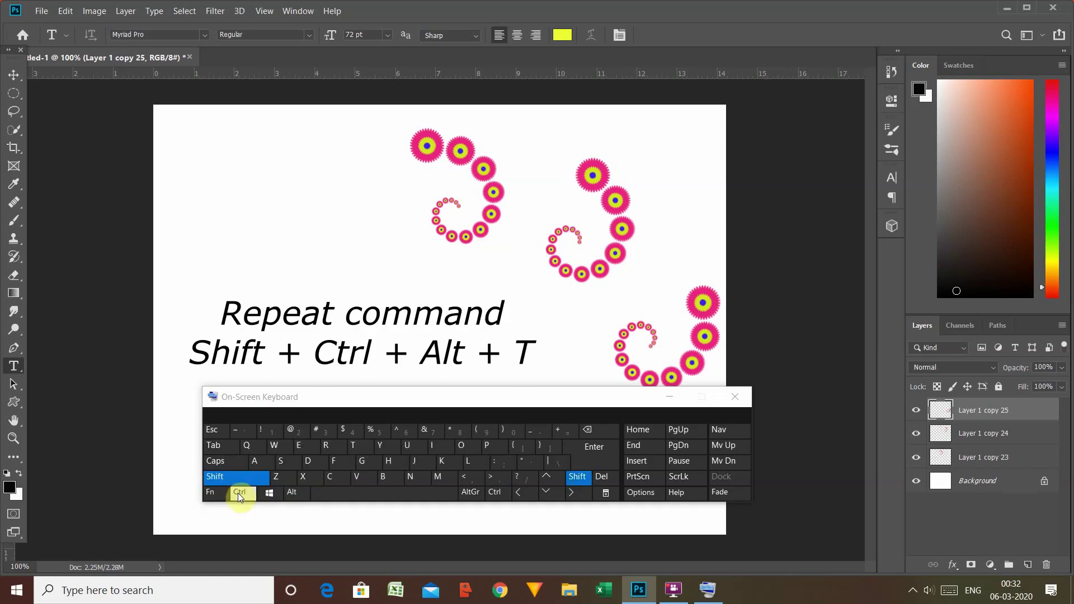
{"action": "left_click", "coordinate": [352, 446]}
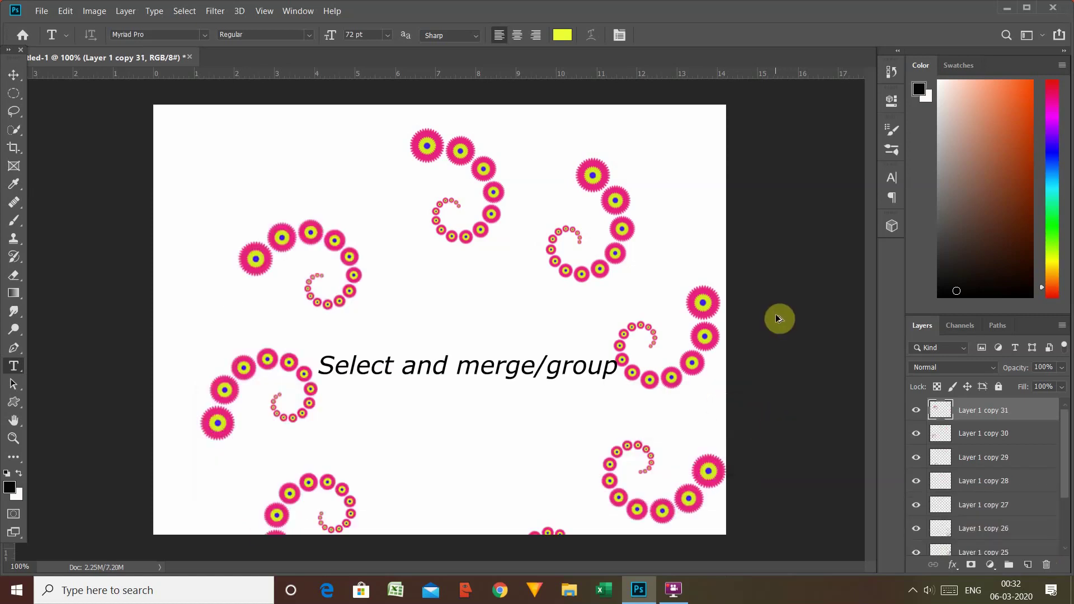
Group all the spiral layers and scale the ring down to about 61%, moving it to the center of the canvas
{"action": "key", "text": "ctrl+alt+a"}
{"action": "key", "text": "ctrl+g"}
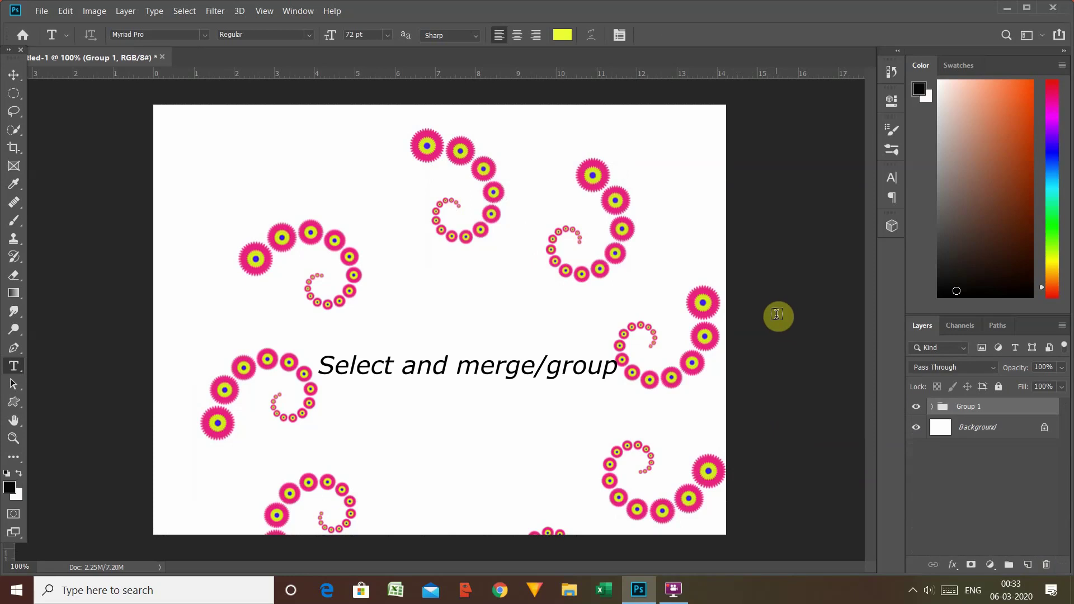
{"action": "key", "text": "ctrl+t"}
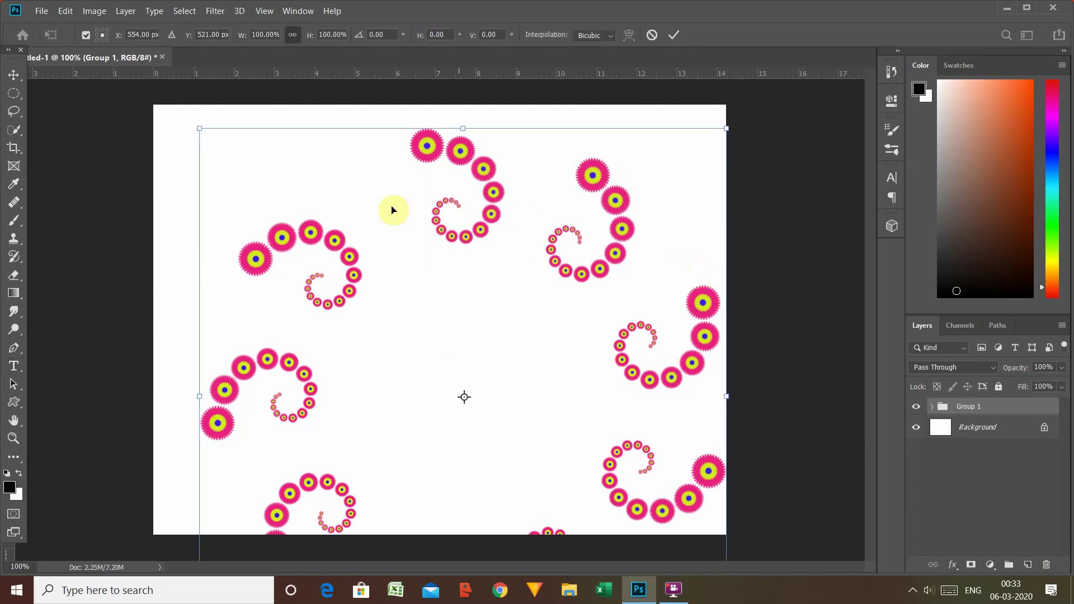
{"action": "left_click_drag", "start_coordinate": [201, 130], "coordinate": [290, 226]}
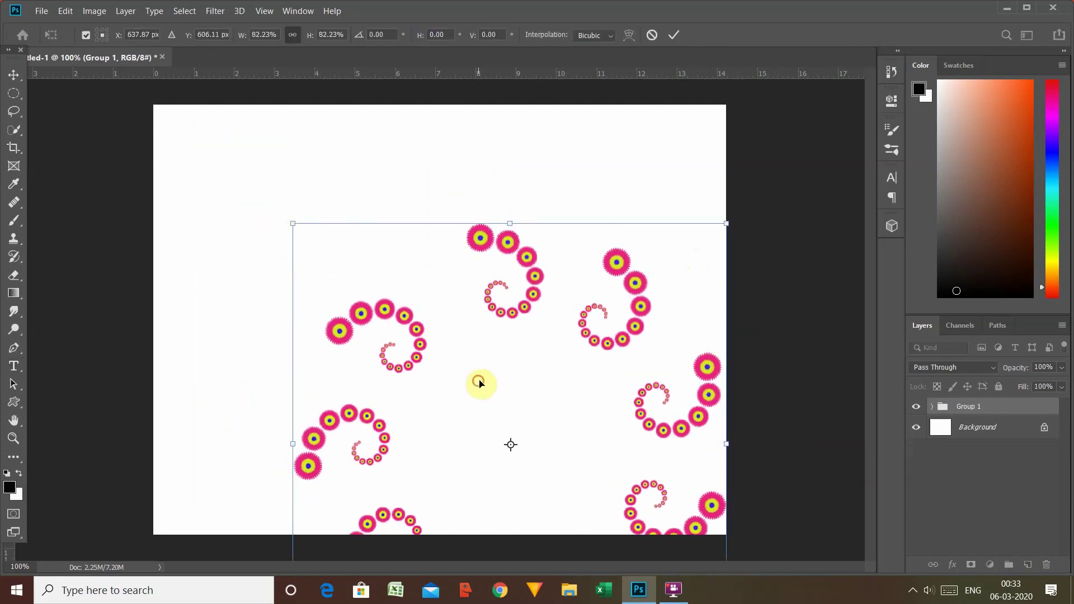
{"action": "left_click_drag", "start_coordinate": [479, 384], "coordinate": [419, 288]}
{"action": "left_click_drag", "start_coordinate": [666, 130], "coordinate": [650, 204]}
{"action": "left_click_drag", "start_coordinate": [528, 353], "coordinate": [546, 293]}
{"action": "left_click_drag", "start_coordinate": [242, 133], "coordinate": [317, 196]}
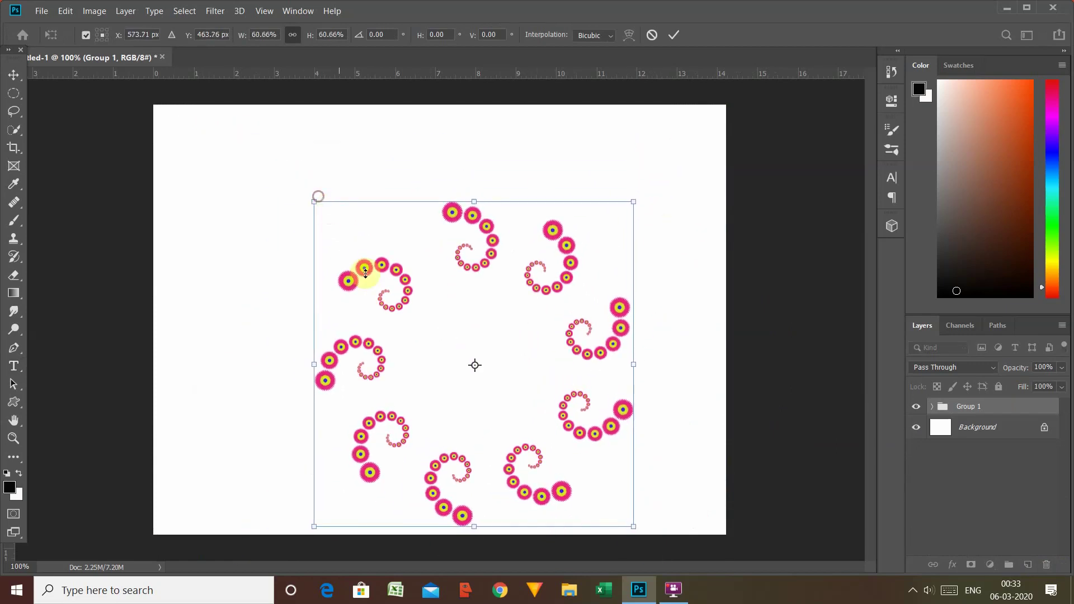
{"action": "left_click_drag", "start_coordinate": [446, 364], "coordinate": [423, 336]}
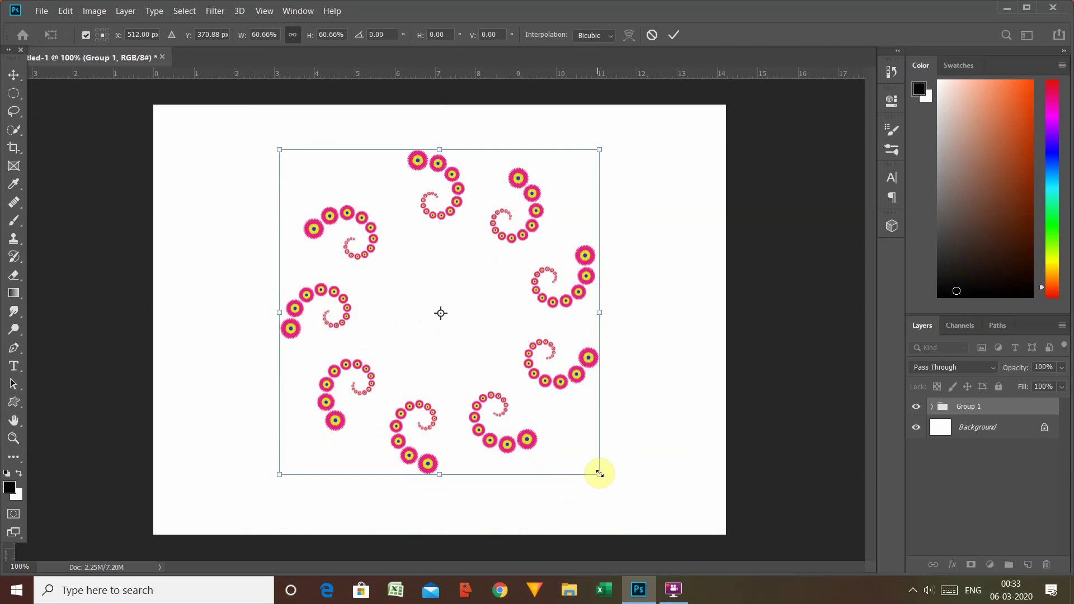
Readjust the ring's scale to about 68% and apply the transform with the whole ring inside the canvas
{"action": "left_click_drag", "start_coordinate": [598, 474], "coordinate": [566, 423]}
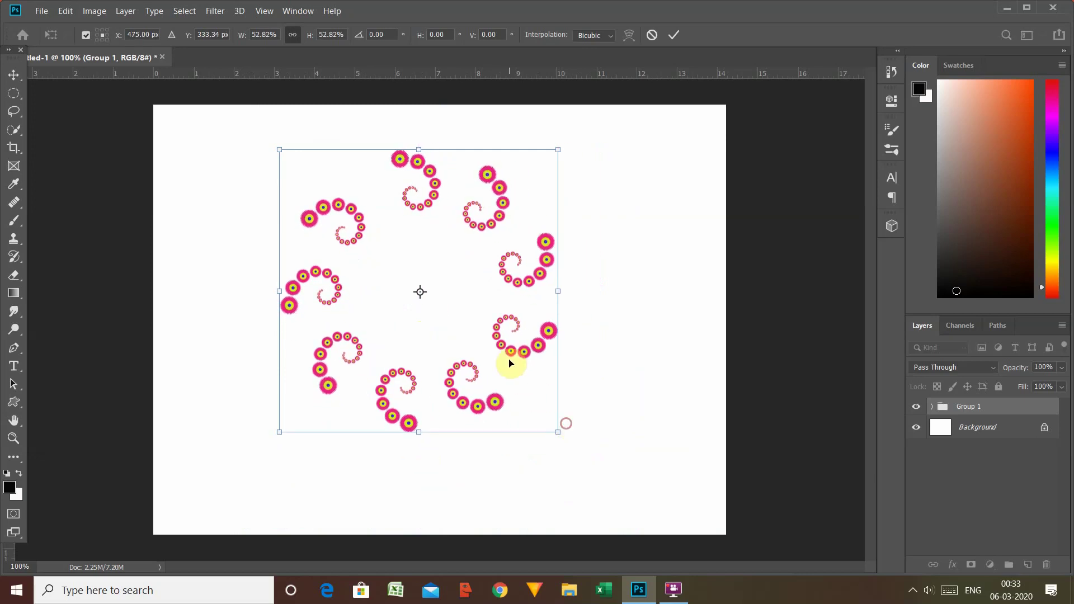
{"action": "left_click_drag", "start_coordinate": [398, 312], "coordinate": [398, 339]}
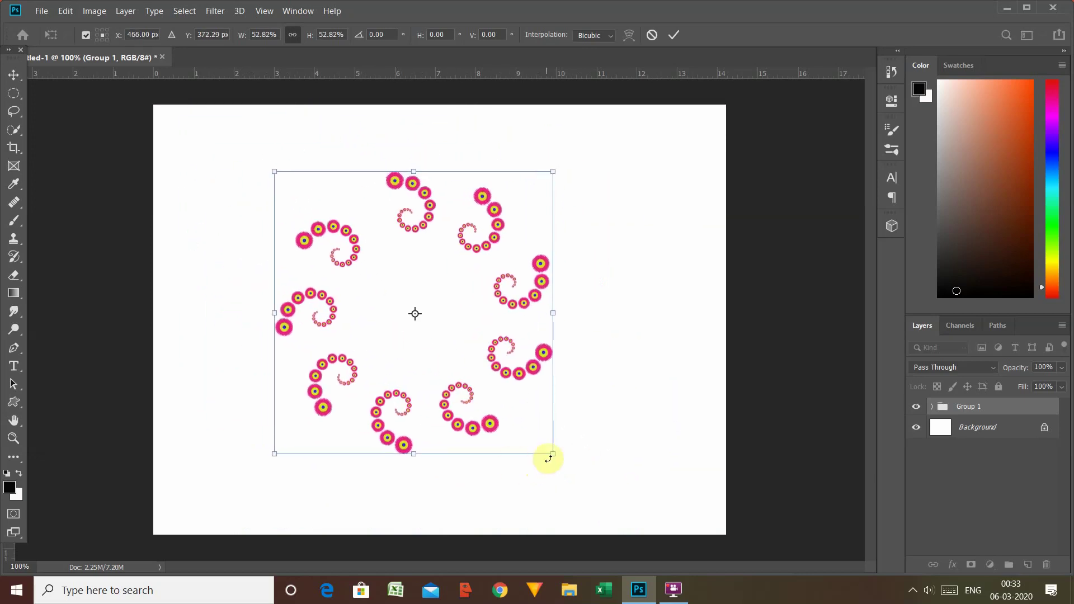
{"action": "left_click_drag", "start_coordinate": [552, 454], "coordinate": [611, 501]}
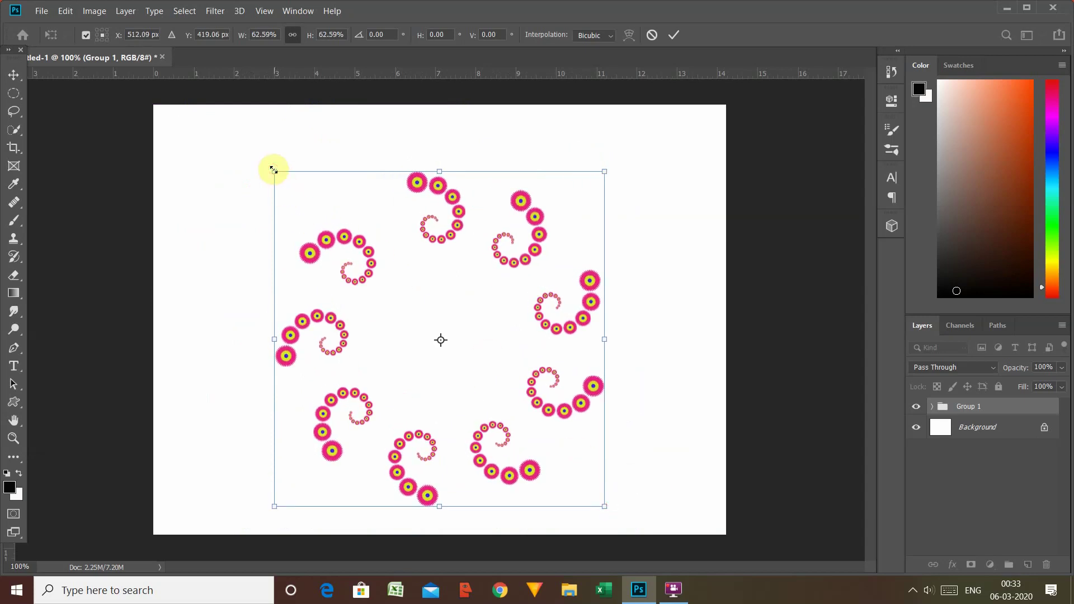
{"action": "left_click_drag", "start_coordinate": [274, 170], "coordinate": [250, 137]}
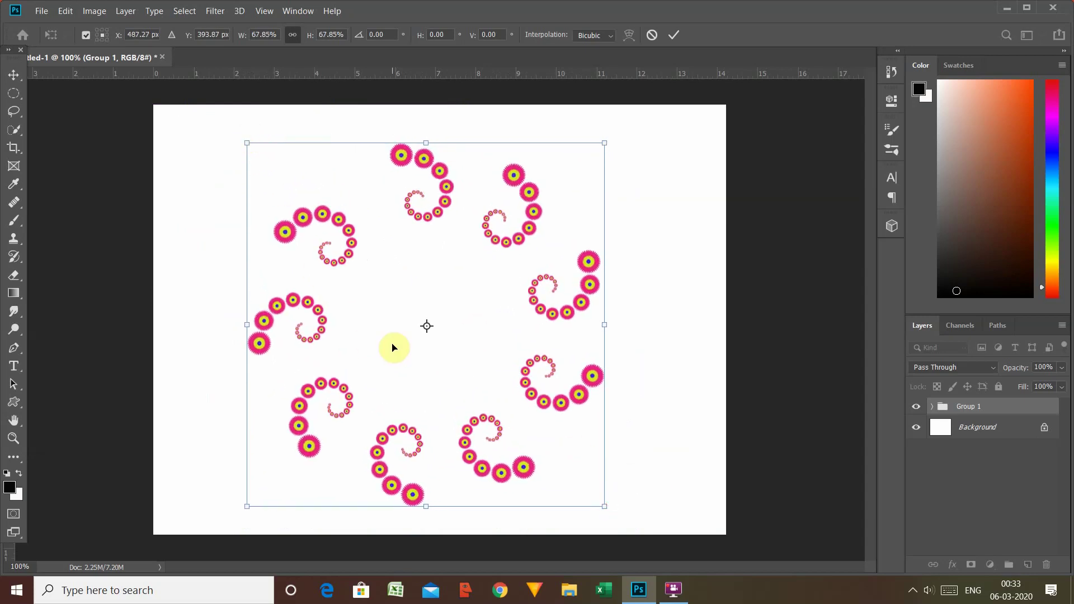
{"action": "key", "text": "Return"}
{"action": "key", "text": "t"}
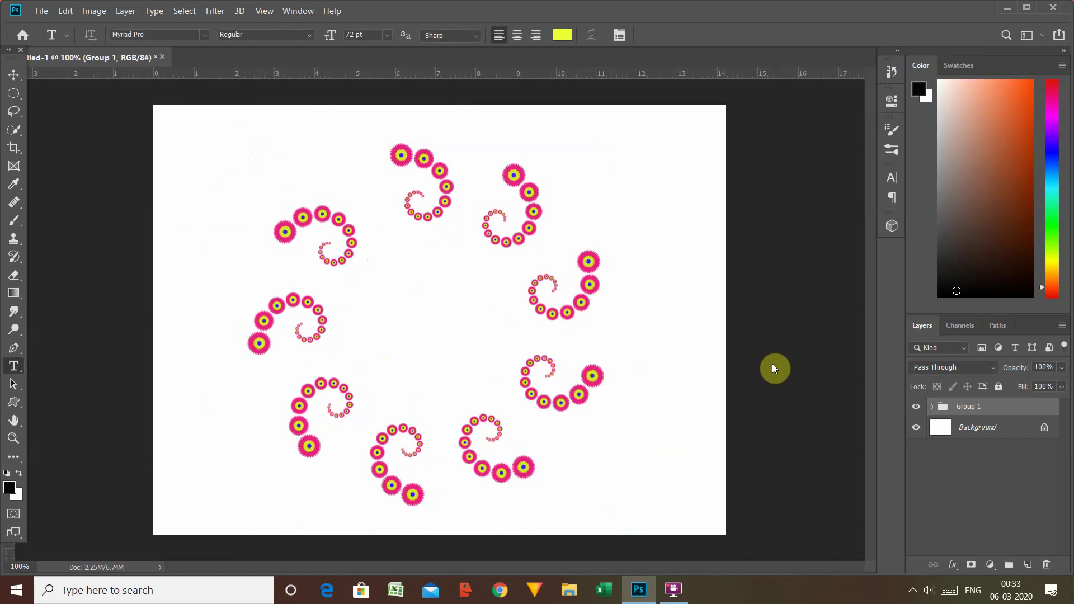
Fill the Background layer with black and shrink the spiral ring into the canvas's upper-left corner
{"action": "left_click", "coordinate": [968, 427]}
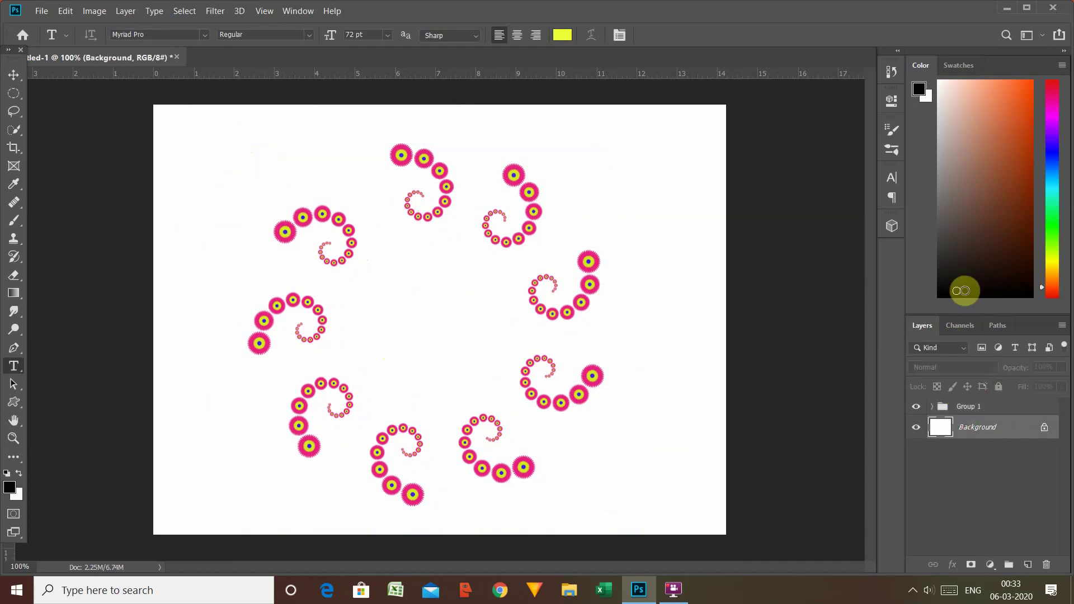
{"action": "key", "text": "alt+BackSpace"}
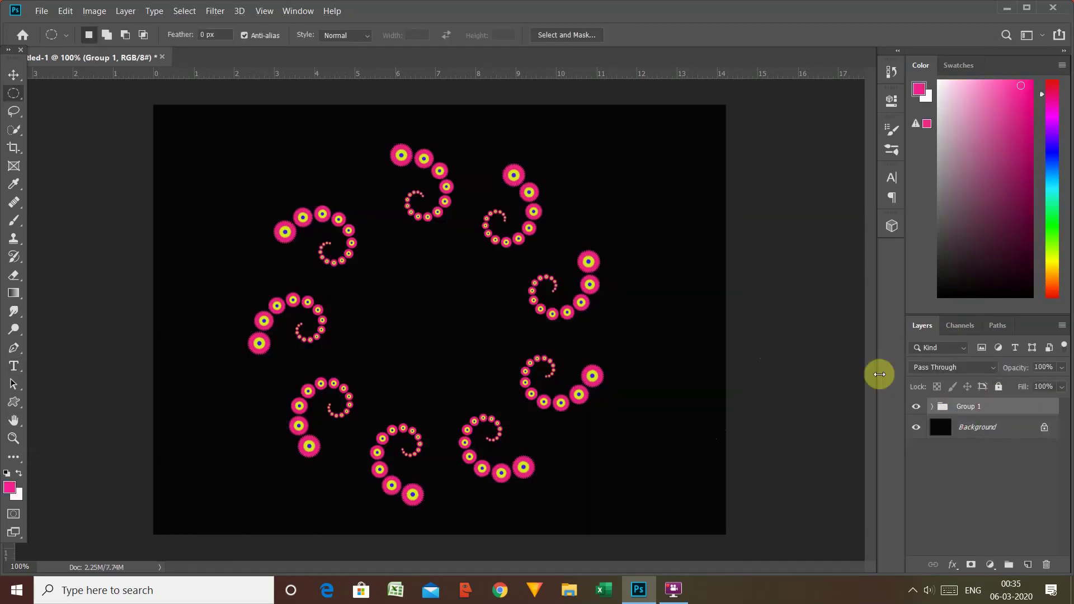
{"action": "key", "text": "ctrl+t"}
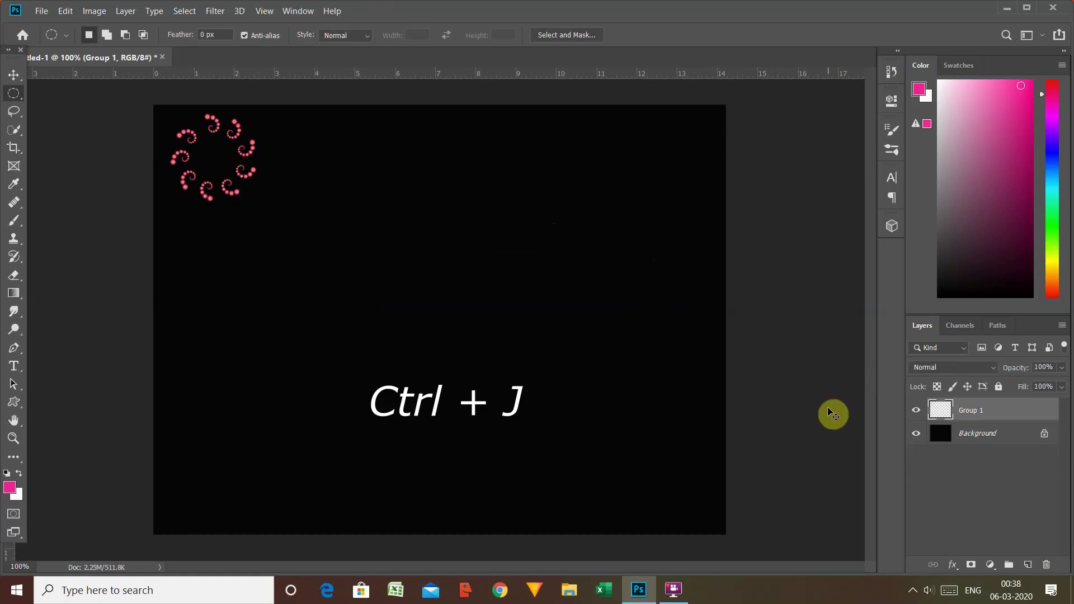
Duplicate the small ring, move the copy diagonally down to the right of the original and scale it to about 88%
{"action": "key", "text": "ctrl+j"}
{"action": "key", "text": "ctrl+t"}
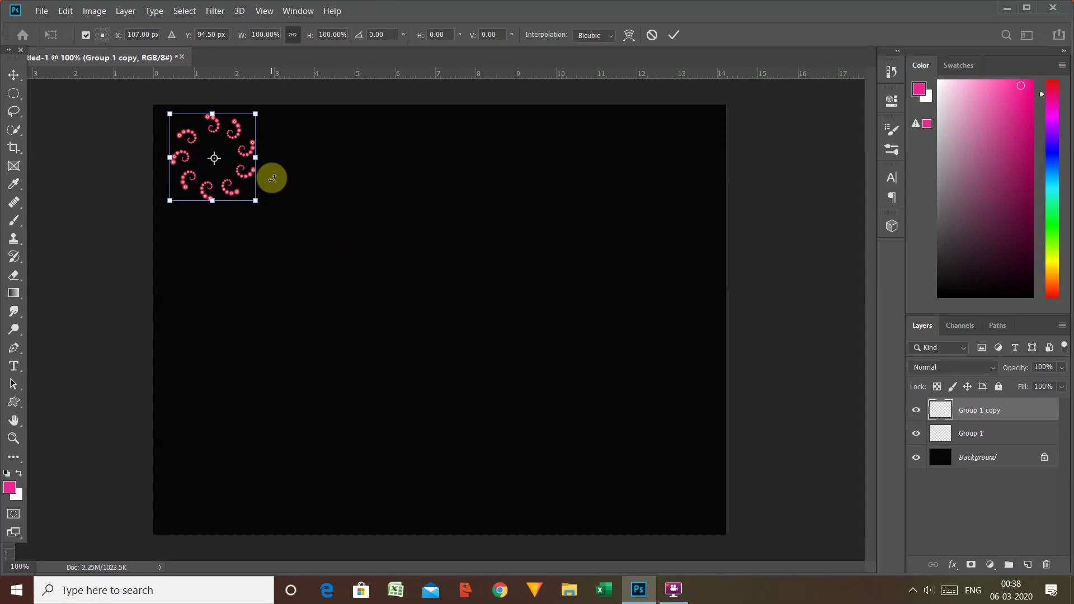
{"action": "left_click_drag", "start_coordinate": [237, 175], "coordinate": [307, 234]}
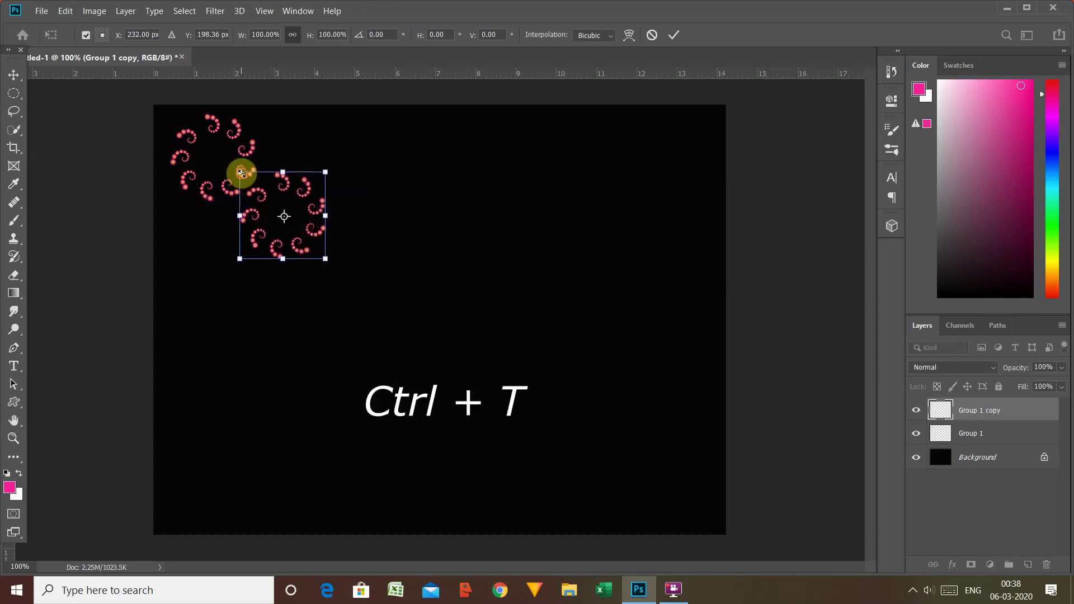
{"action": "left_click_drag", "start_coordinate": [239, 173], "coordinate": [250, 183]}
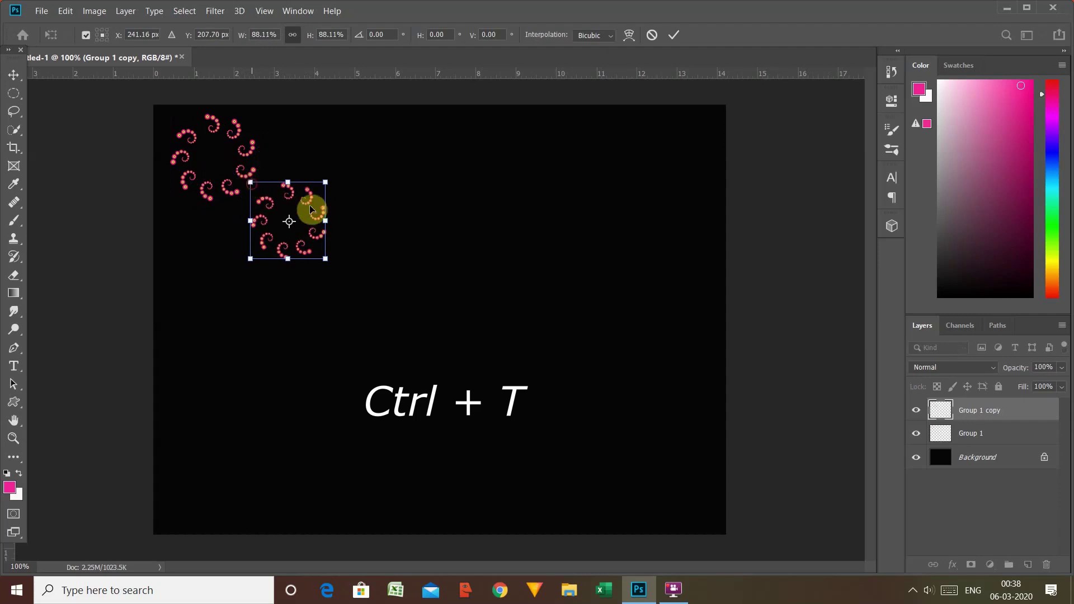
{"action": "key", "text": "m"}
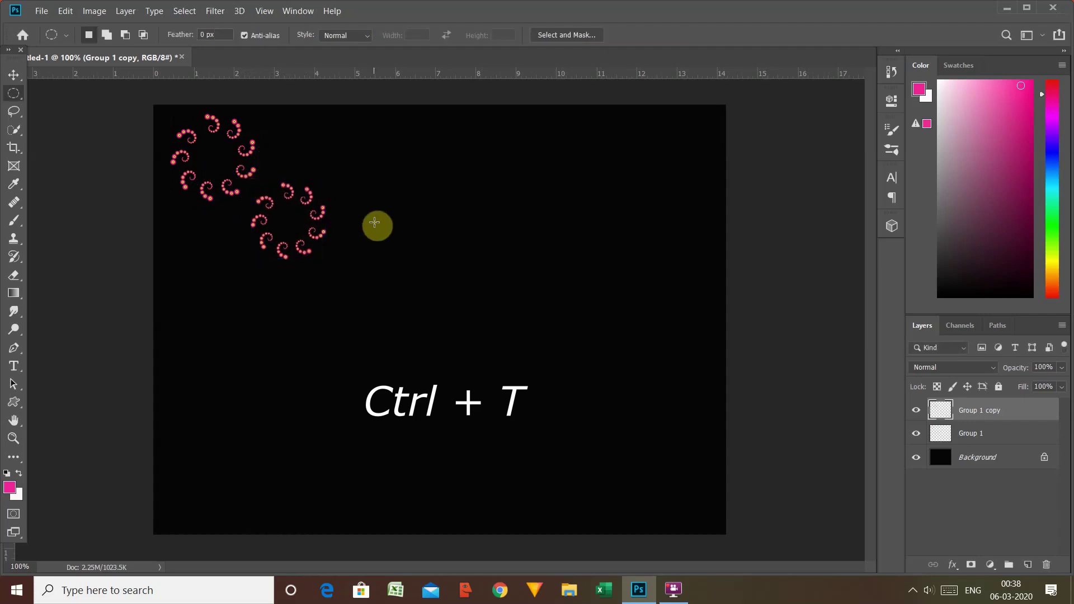
Repeat the duplicate, move and scale transform with the on-screen keyboard to form a shrinking diagonal chain of rings, up to Group 1 copy 12
{"action": "key", "text": "ctrl+super+o"}
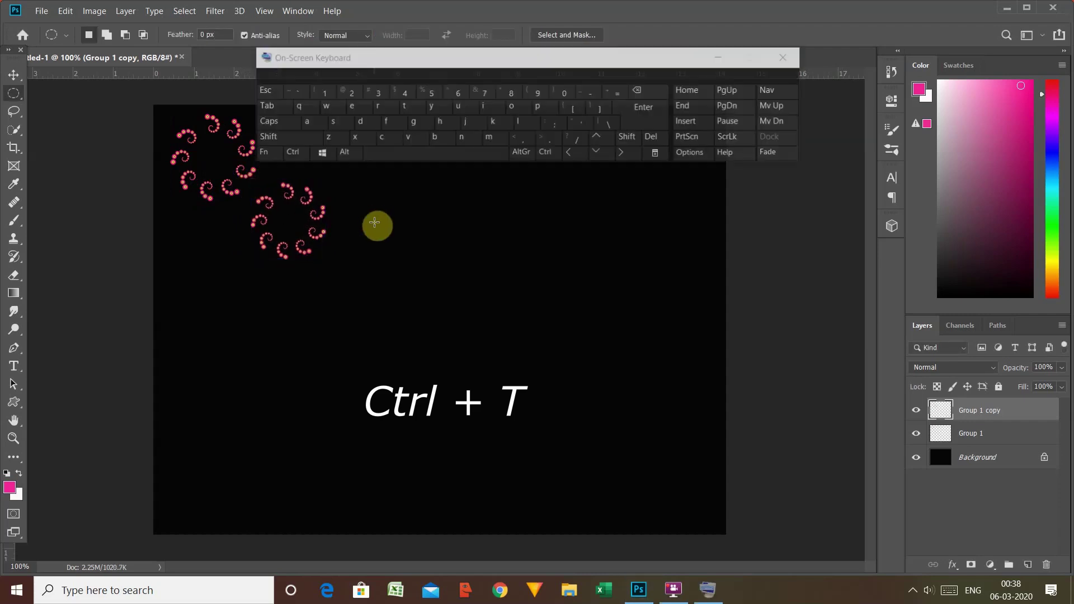
{"action": "left_click", "coordinate": [290, 138]}
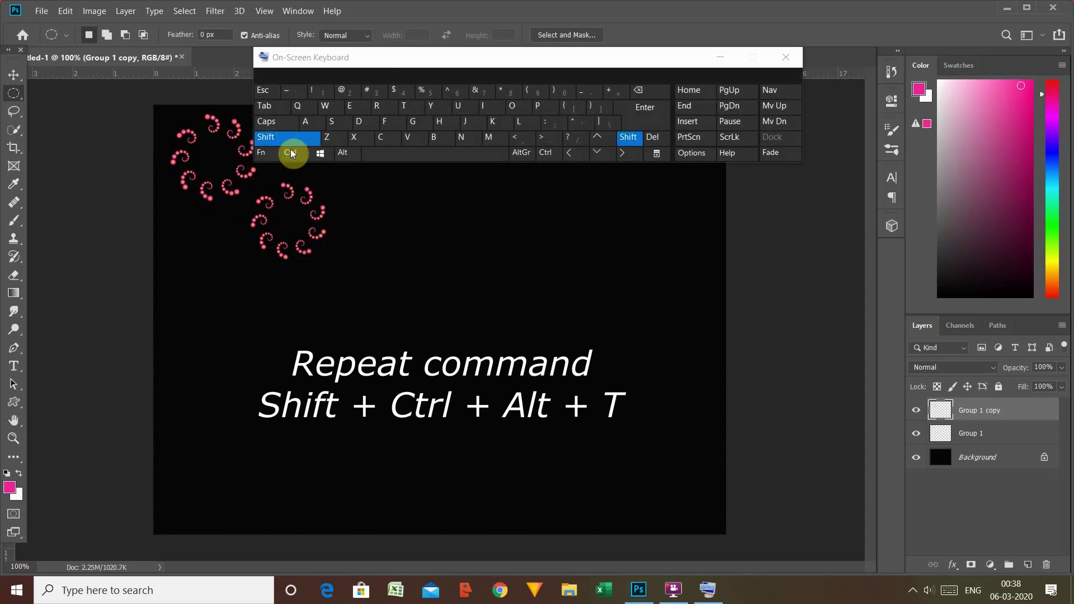
{"action": "left_click", "coordinate": [291, 152]}
{"action": "left_click", "coordinate": [342, 152]}
{"action": "left_click", "coordinate": [405, 110]}
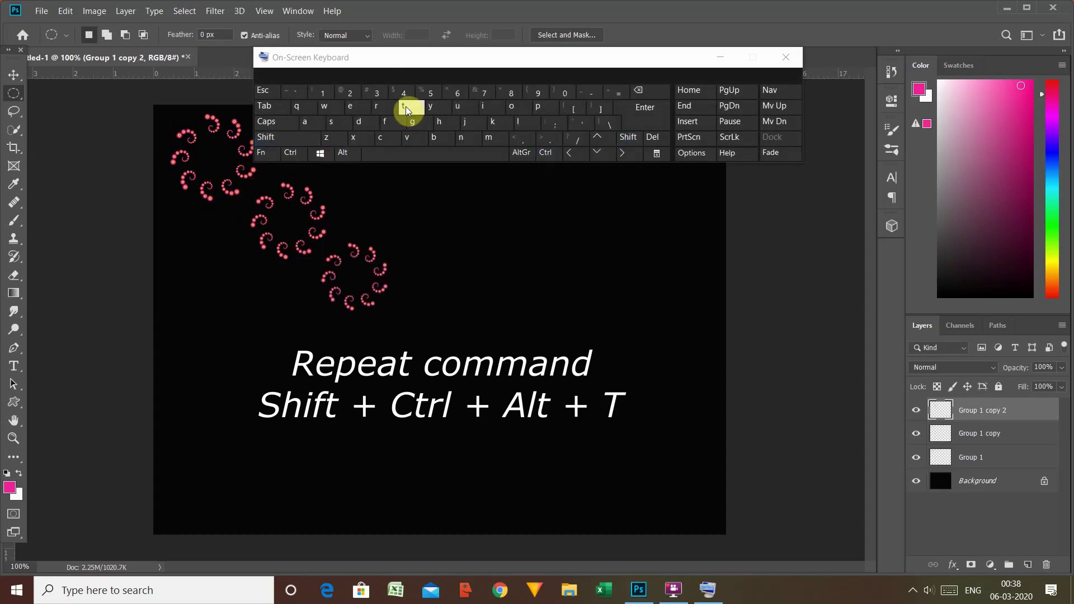
{"action": "left_click", "coordinate": [300, 139]}
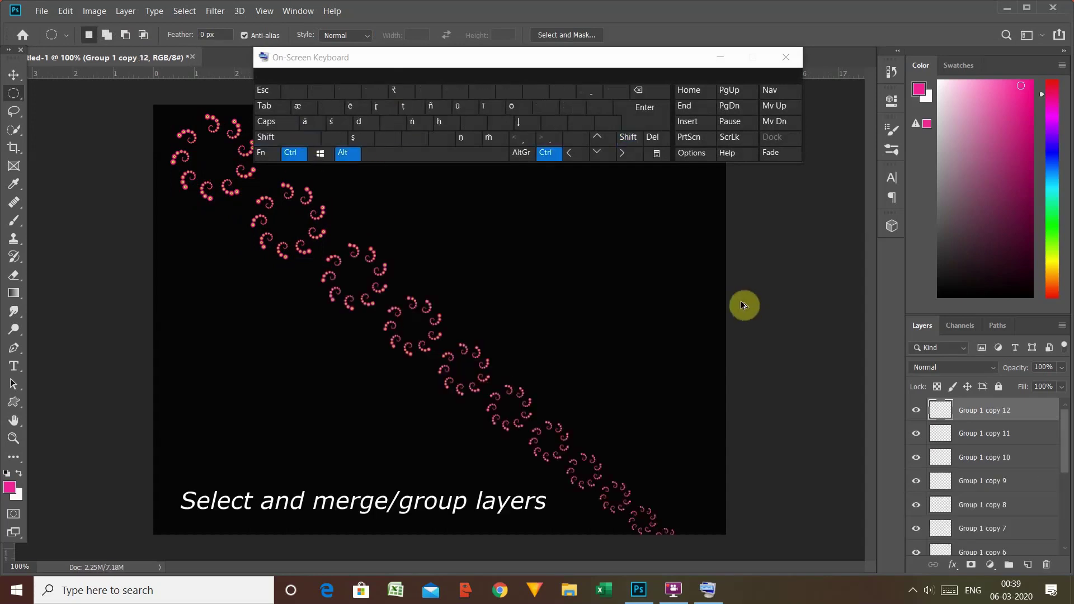
Merge all the ring layers into one layer, keeping the black background separate, and close the on-screen keyboard
{"action": "key", "text": "ctrl+alt+a"}
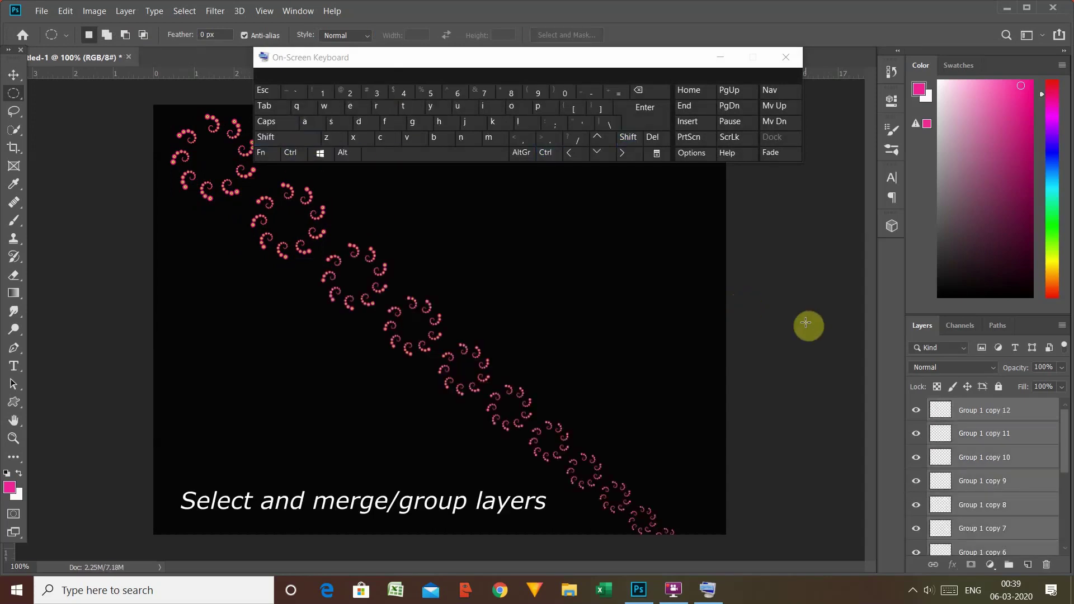
{"action": "key", "text": "ctrl"}
{"action": "key", "text": "ctrl+e"}
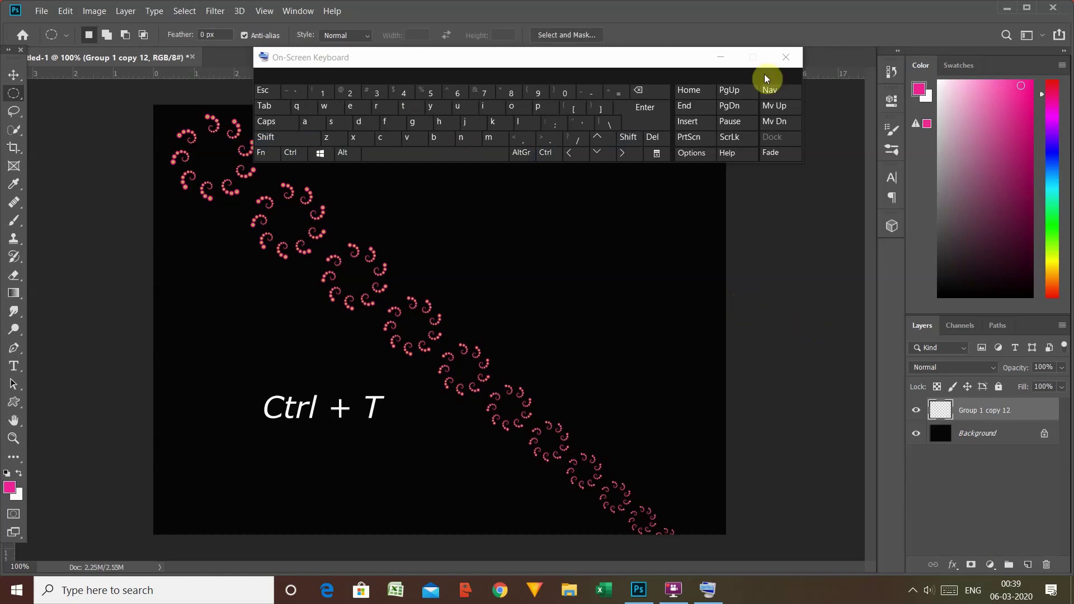
{"action": "left_click", "coordinate": [786, 56]}
Scale the merged ring chain to about 39% and place it in the canvas's upper-left area, ending near the centre
{"action": "key", "text": "ctrl+t"}
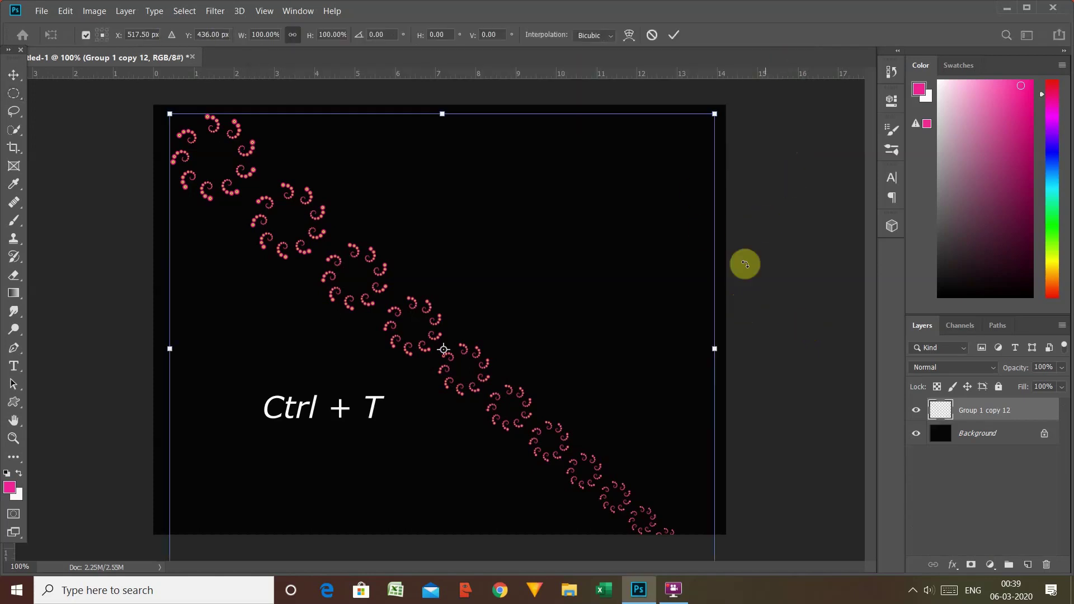
{"action": "left_click_drag", "start_coordinate": [170, 119], "coordinate": [259, 189]}
{"action": "left_click_drag", "start_coordinate": [338, 302], "coordinate": [293, 231]}
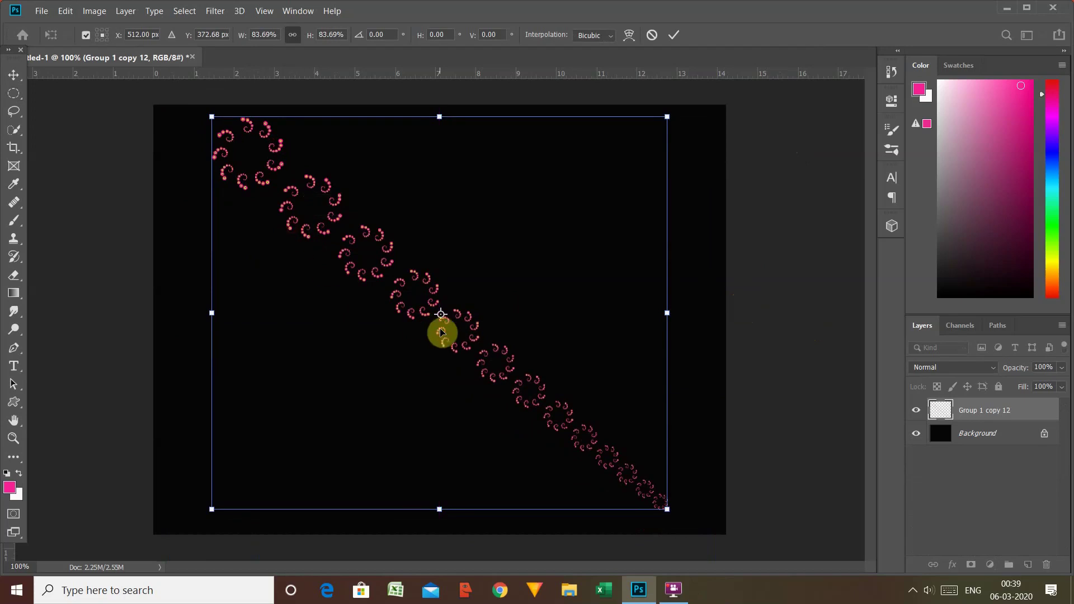
{"action": "left_click_drag", "start_coordinate": [441, 331], "coordinate": [427, 319]}
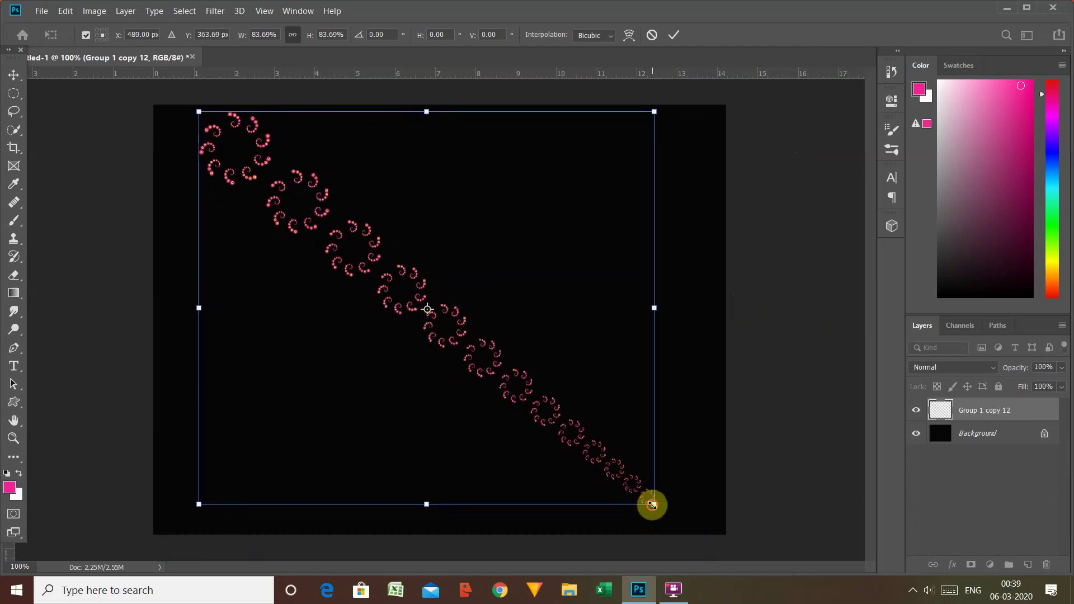
{"action": "left_click_drag", "start_coordinate": [653, 505], "coordinate": [354, 288]}
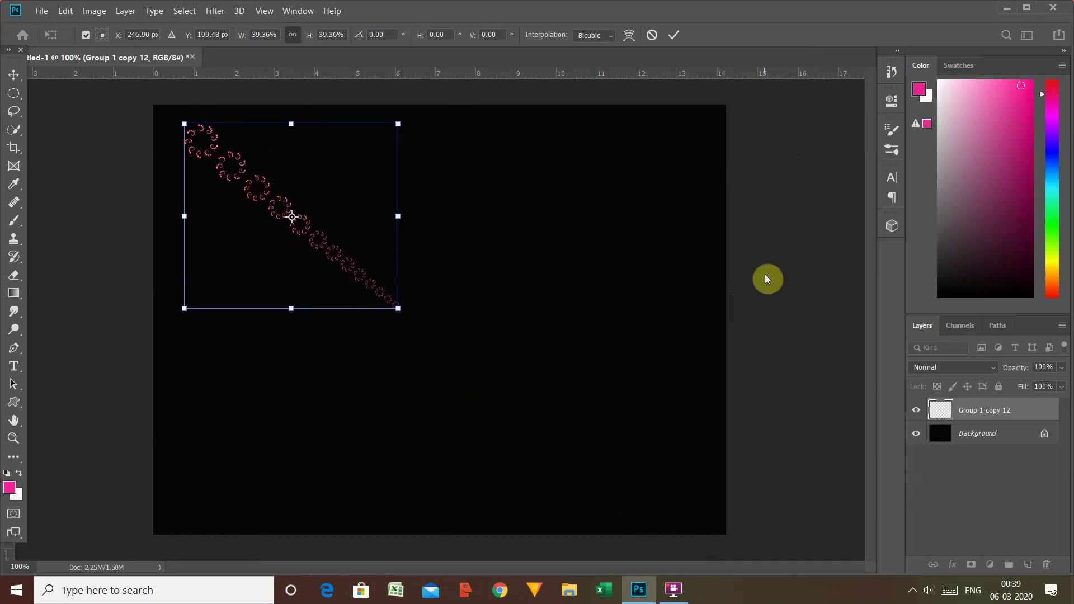
{"action": "key", "text": "Return"}
{"action": "key", "text": "m"}
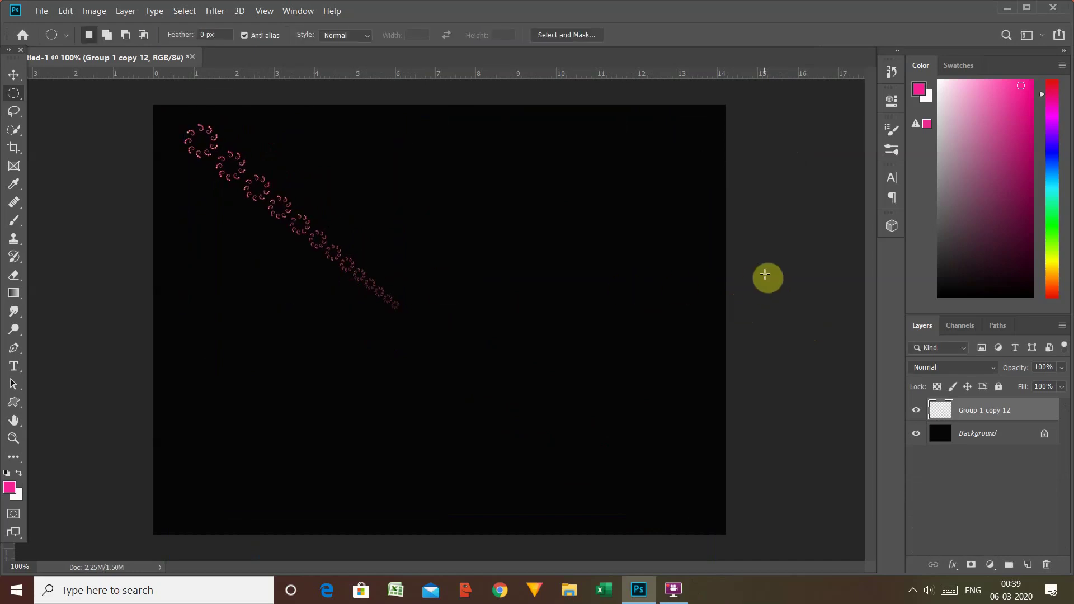
Duplicate the ring chain and rotate the copy about 9.8° clockwise around the chain's small lower-right end
{"action": "key", "text": "ctrl+j"}
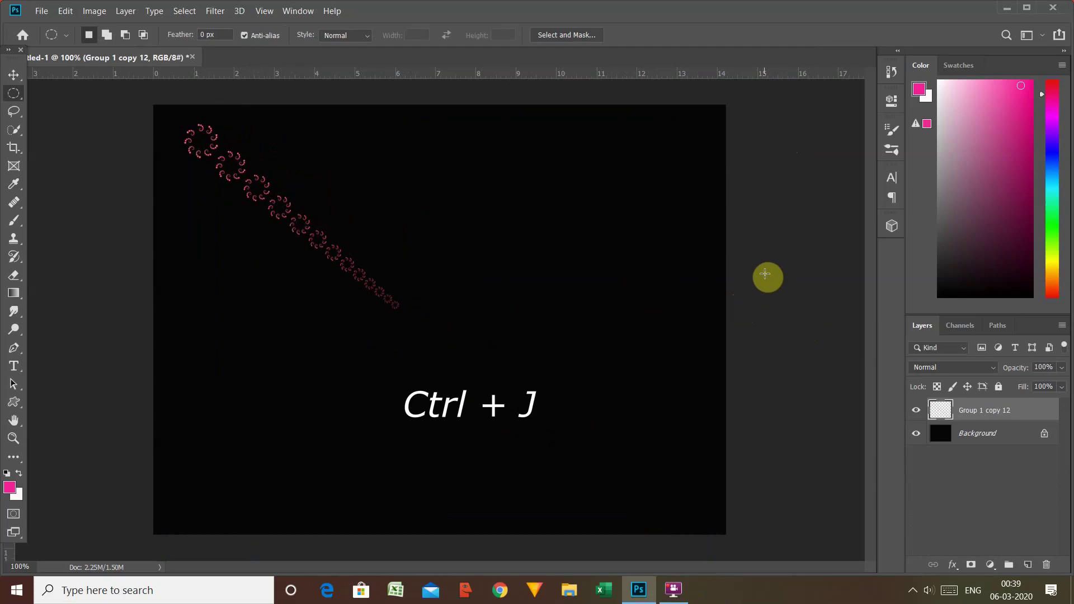
{"action": "key", "text": "ctrl+t"}
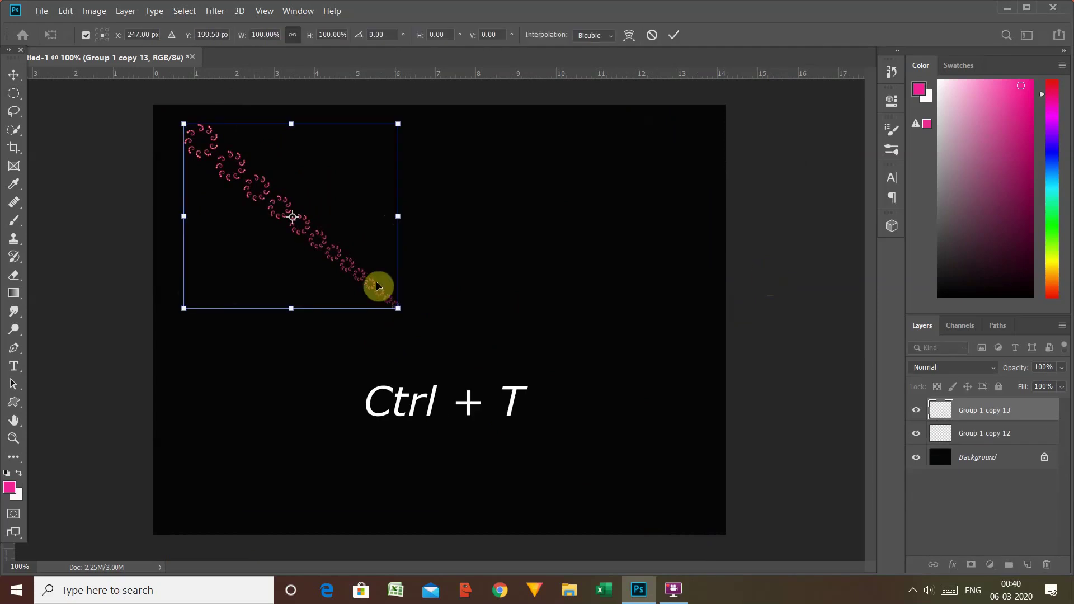
{"action": "left_click_drag", "start_coordinate": [300, 220], "coordinate": [398, 308]}
{"action": "left_click_drag", "start_coordinate": [292, 217], "coordinate": [398, 307]}
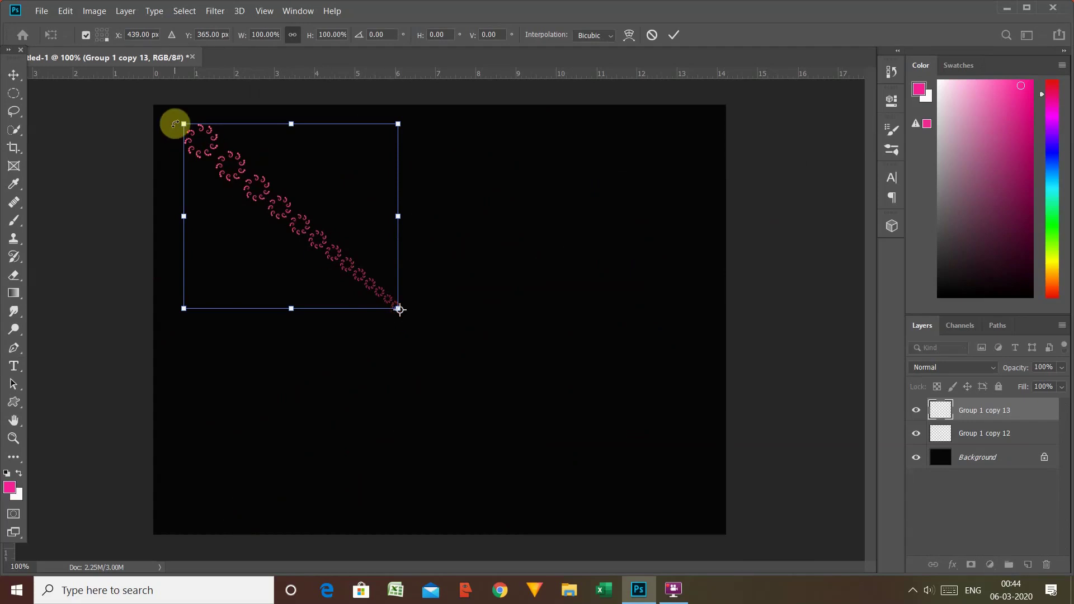
{"action": "left_click_drag", "start_coordinate": [175, 123], "coordinate": [231, 113]}
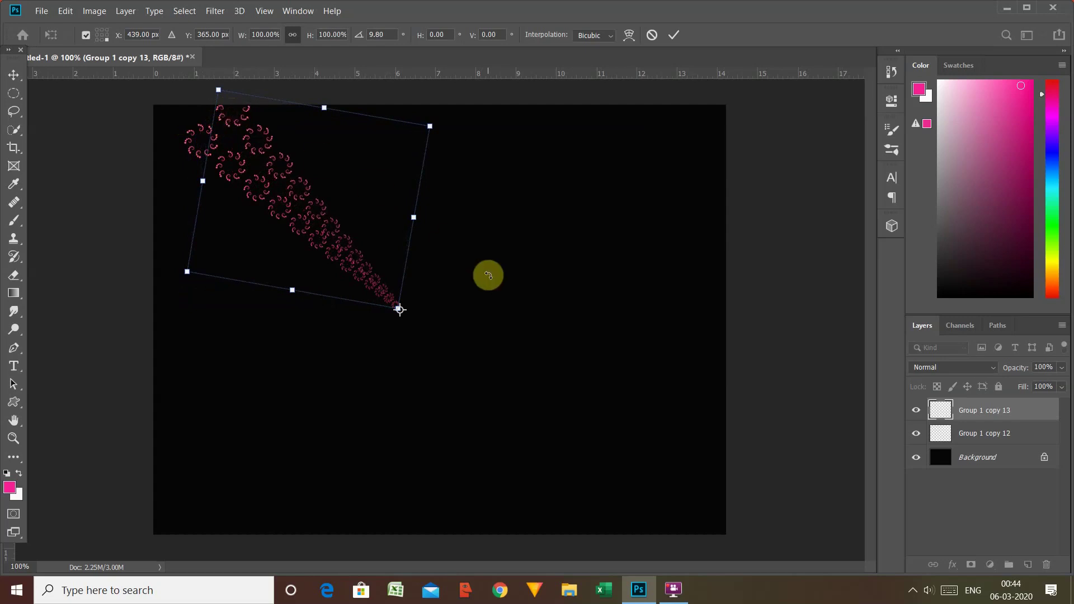
{"action": "key", "text": "Return"}
{"action": "key", "text": "t"}
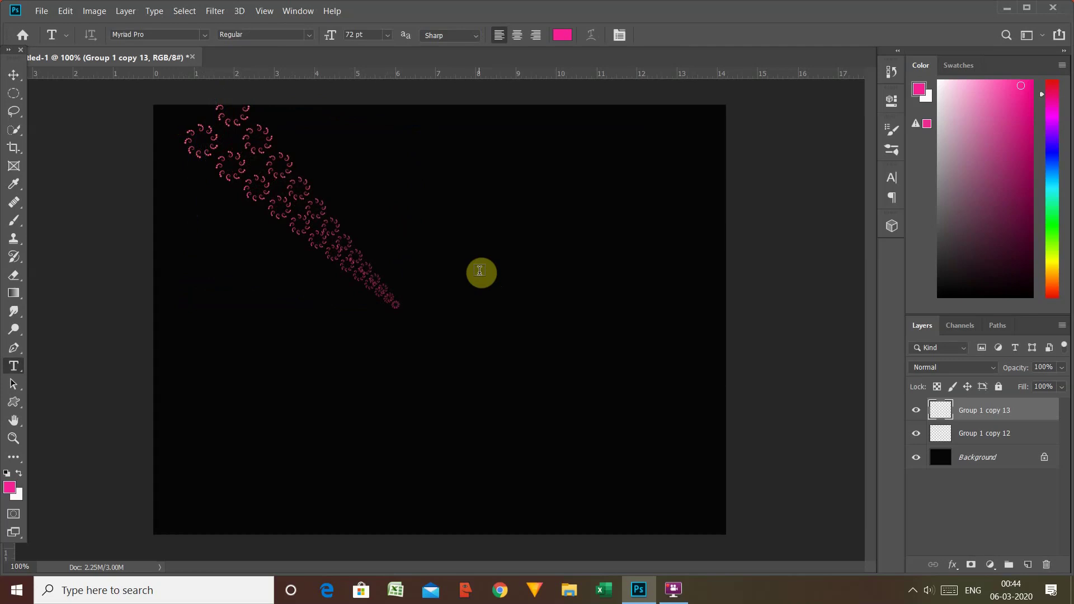
Repeat the duplicate-and-rotate transform with the on-screen keyboard until the chains form a full circle, up to Group 1 copy 48
{"action": "key", "text": "ctrl+super+o"}
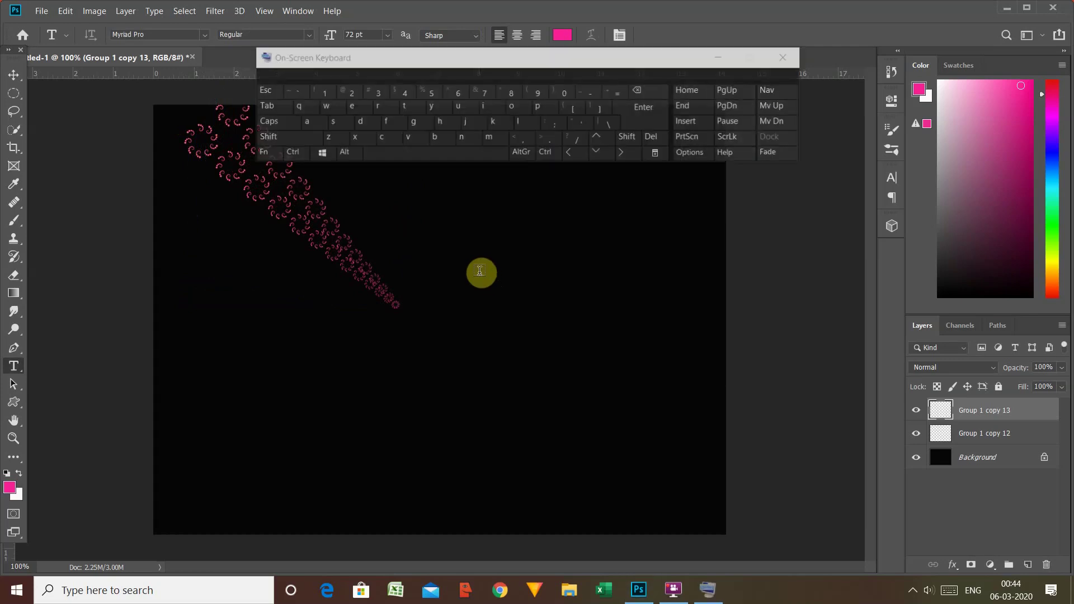
{"action": "left_click", "coordinate": [290, 137]}
{"action": "left_click", "coordinate": [291, 153]}
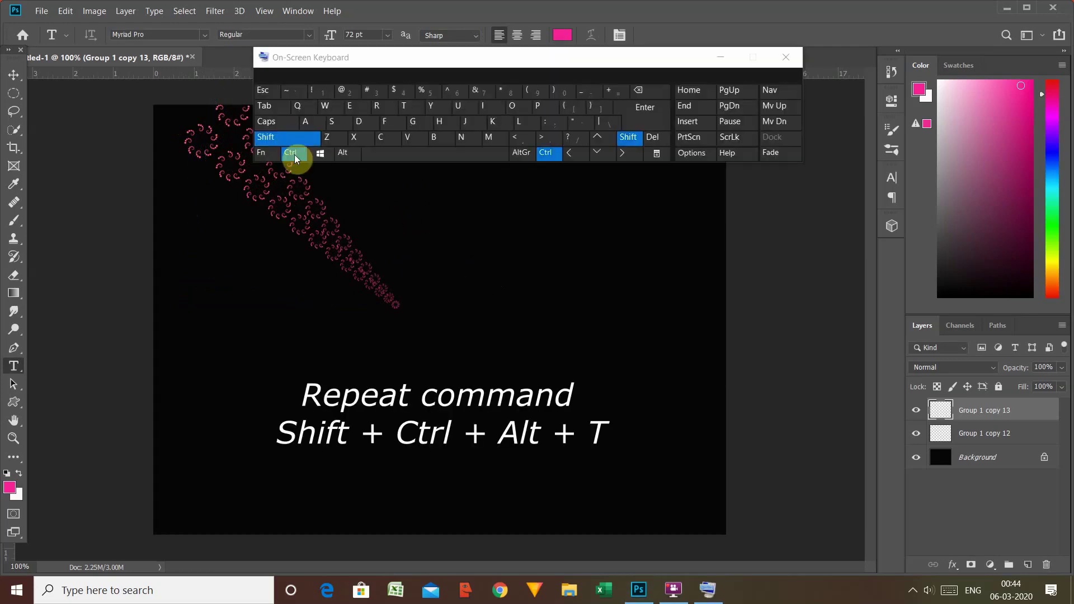
{"action": "left_click", "coordinate": [344, 153]}
{"action": "left_click", "coordinate": [413, 108]}
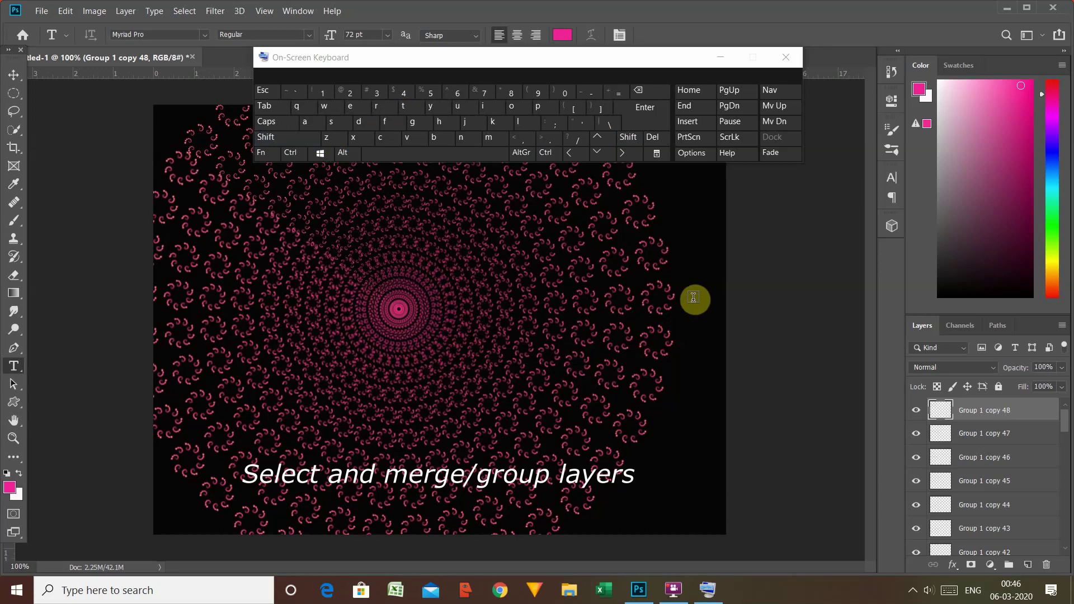
Close the on-screen keyboard and merge all the chain layers into one layer, keeping the black background separate
{"action": "left_click", "coordinate": [787, 59]}
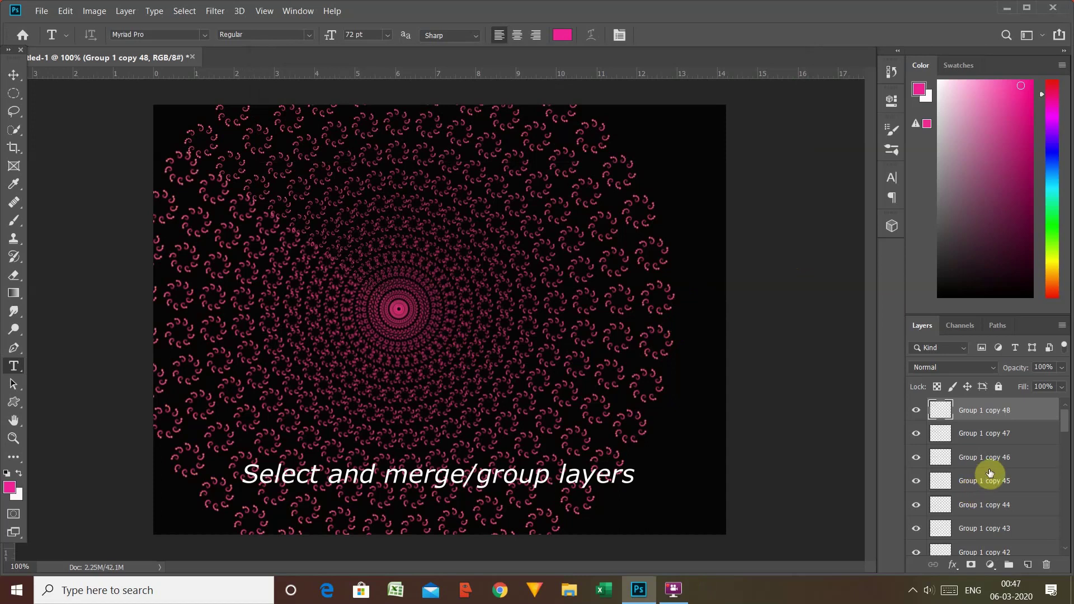
{"action": "key", "text": "ctrl+alt+a"}
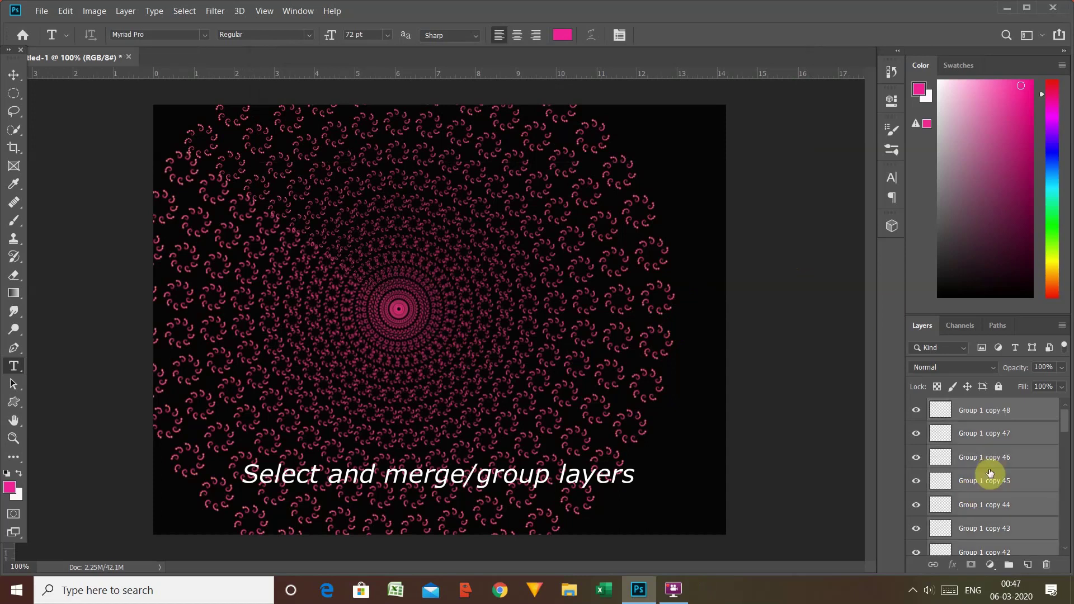
{"action": "key", "text": "ctrl+e"}
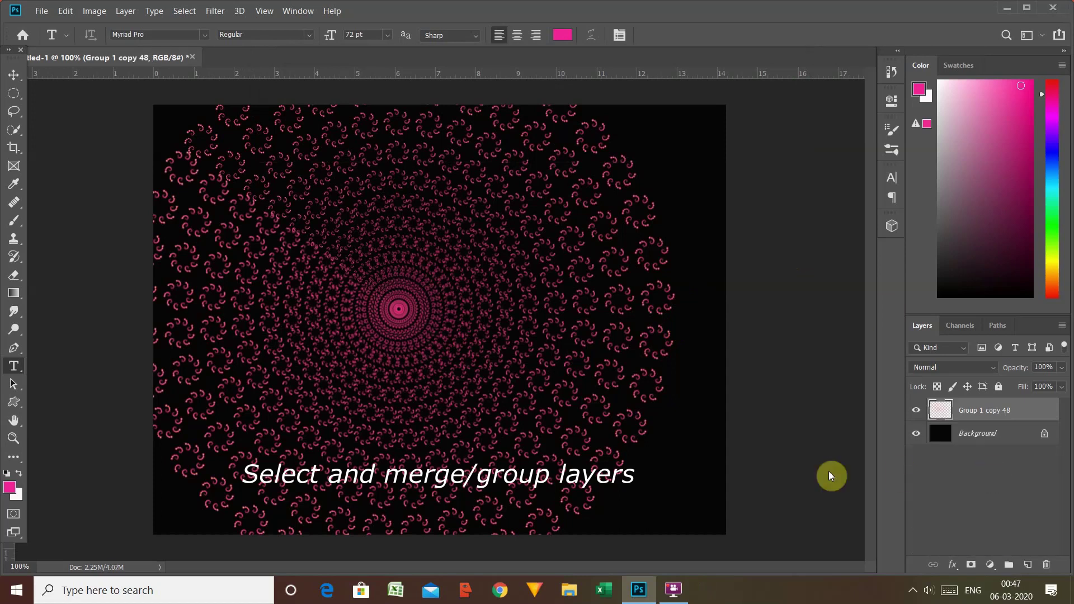
Free-transform the merged circular pattern, scaling it to about 84.5% and moving it towards the canvas centre
{"action": "key", "text": "ctrl+t"}
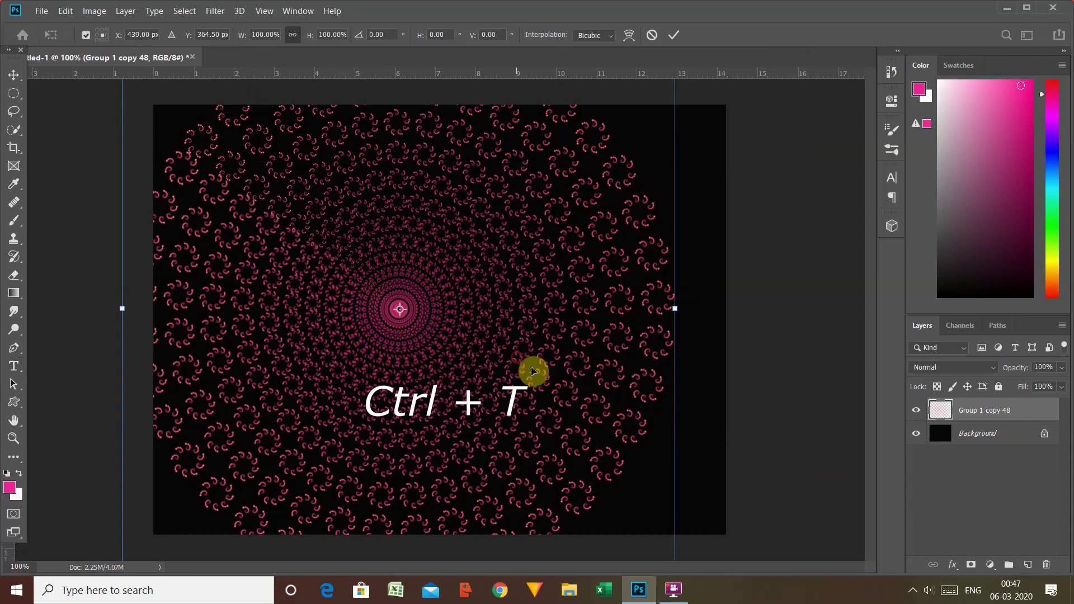
{"action": "left_click_drag", "start_coordinate": [514, 362], "coordinate": [548, 402]}
{"action": "right_click", "coordinate": [547, 398]}
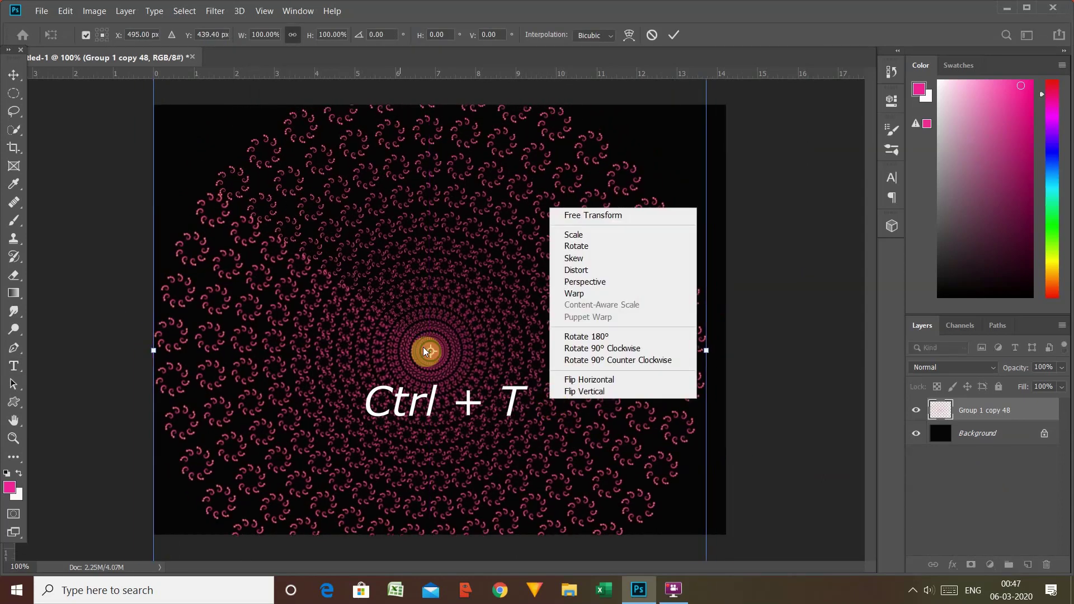
{"action": "left_click", "coordinate": [738, 358]}
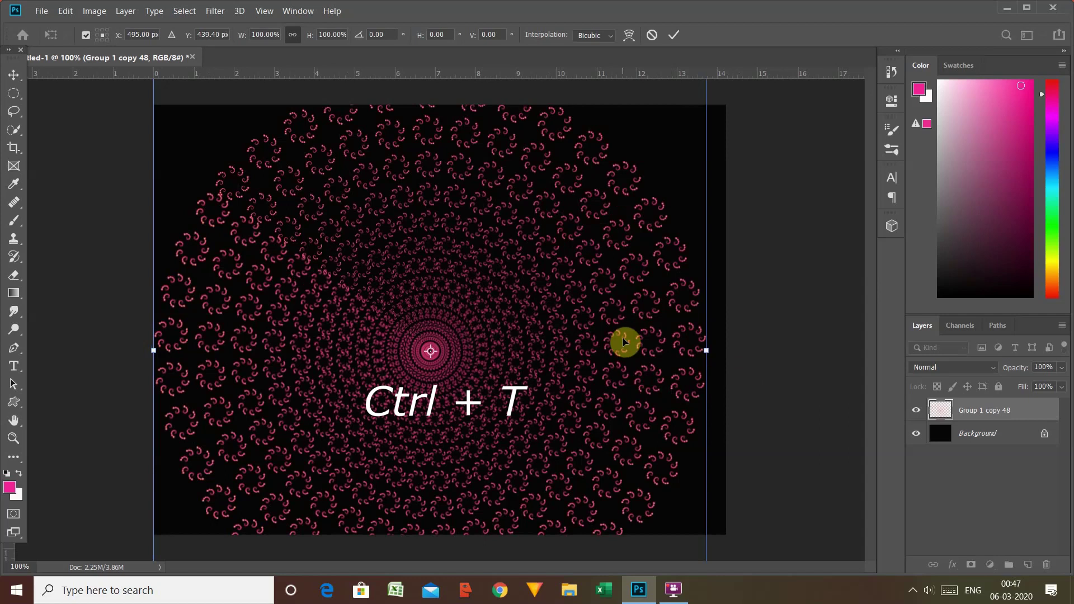
{"action": "left_click_drag", "start_coordinate": [623, 336], "coordinate": [640, 408]}
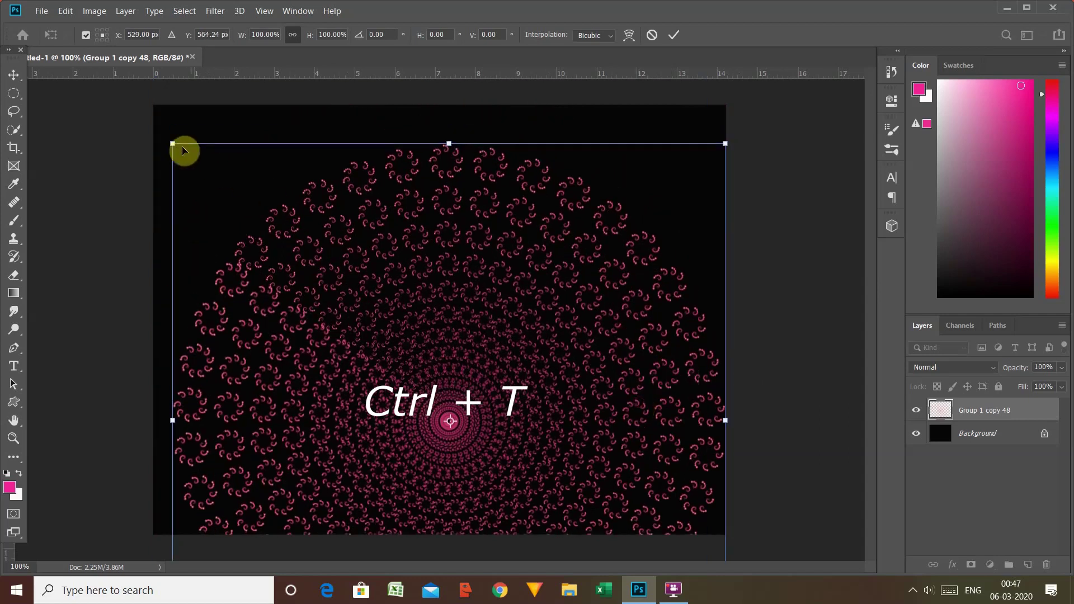
{"action": "left_click_drag", "start_coordinate": [174, 143], "coordinate": [227, 203]}
{"action": "left_click_drag", "start_coordinate": [412, 329], "coordinate": [384, 221]}
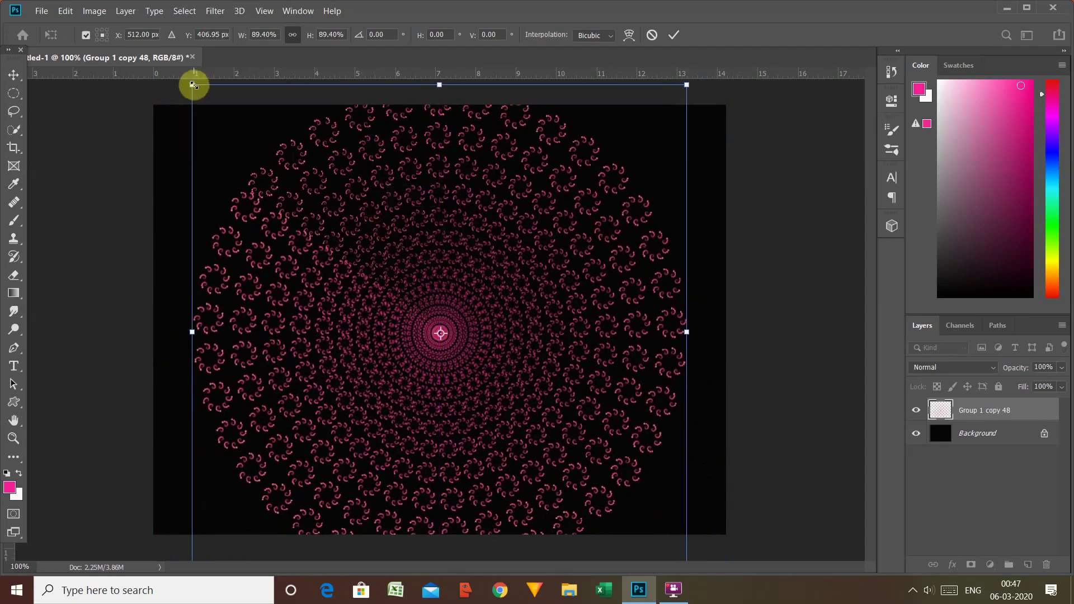
{"action": "left_click_drag", "start_coordinate": [193, 84], "coordinate": [218, 110]}
{"action": "left_click_drag", "start_coordinate": [384, 300], "coordinate": [373, 282]}
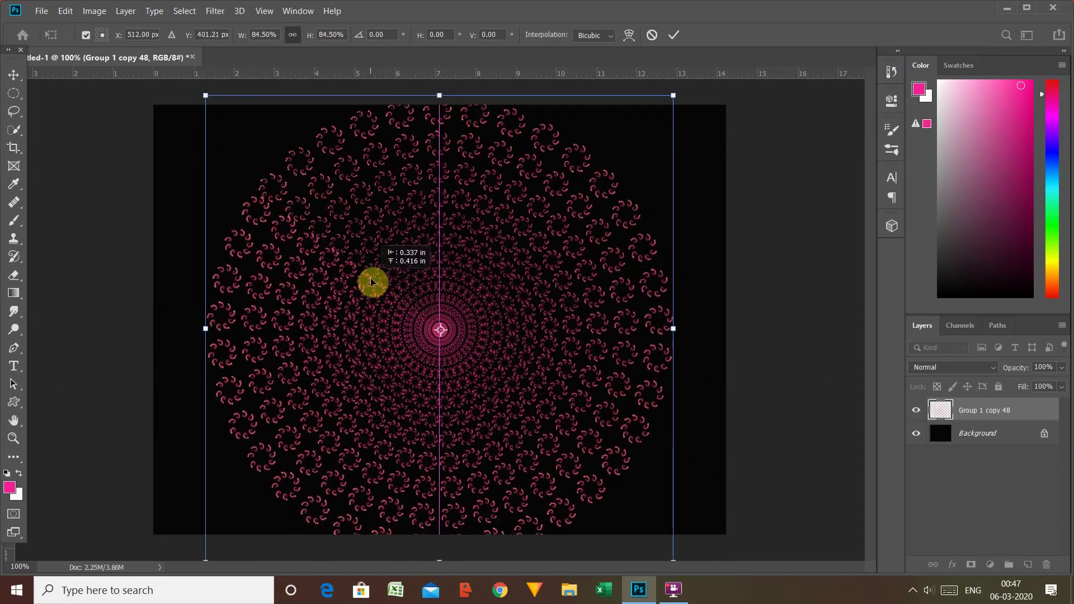
{"action": "mouse_move", "coordinate": [489, 374]}
{"action": "left_mouse_down"}
{"action": "mouse_move", "coordinate": [482, 322]}
{"action": "mouse_move", "coordinate": [487, 384]}
{"action": "mouse_move", "coordinate": [477, 367]}
{"action": "left_mouse_up"}
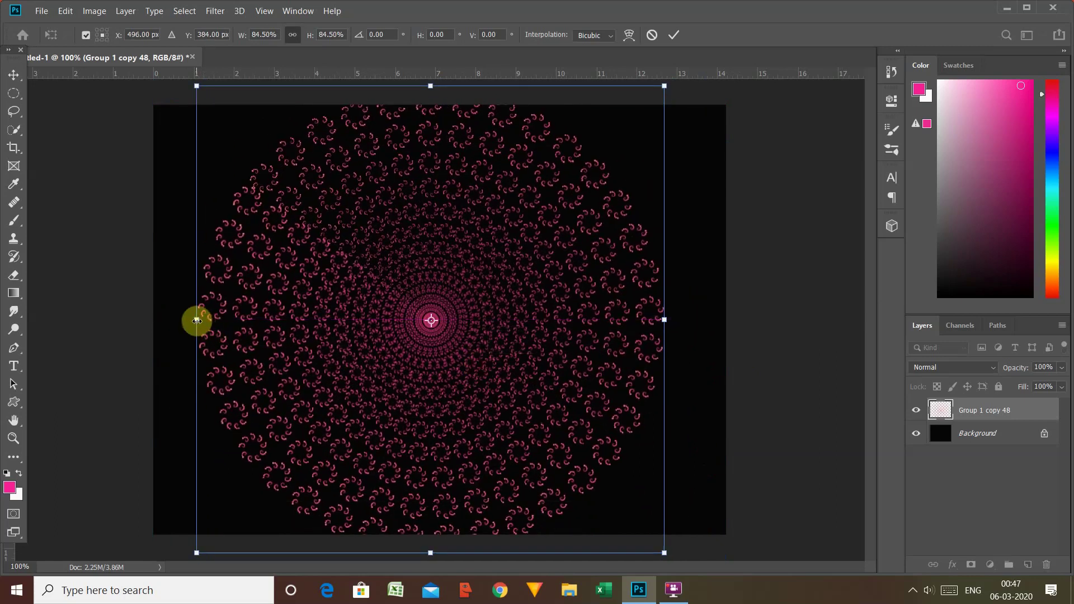
Reduce the circular pattern to about 76% so it fits entirely within the canvas, centre it vertically and apply the transform
{"action": "left_click_drag", "start_coordinate": [197, 319], "coordinate": [174, 320]}
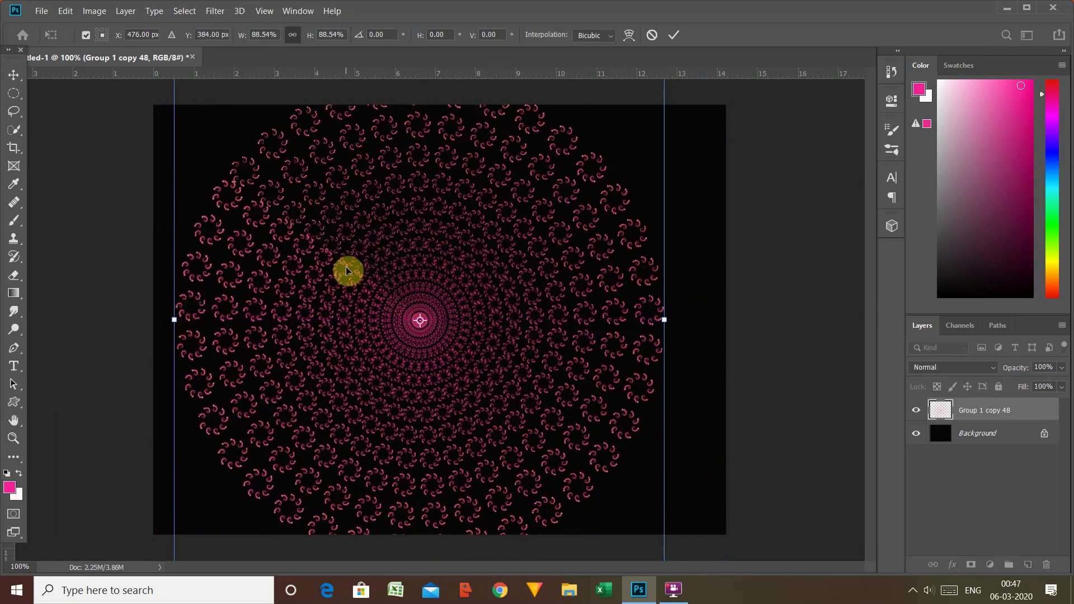
{"action": "left_click_drag", "start_coordinate": [353, 275], "coordinate": [358, 327]}
{"action": "left_click_drag", "start_coordinate": [179, 125], "coordinate": [222, 173]}
{"action": "left_click_drag", "start_coordinate": [412, 322], "coordinate": [395, 272]}
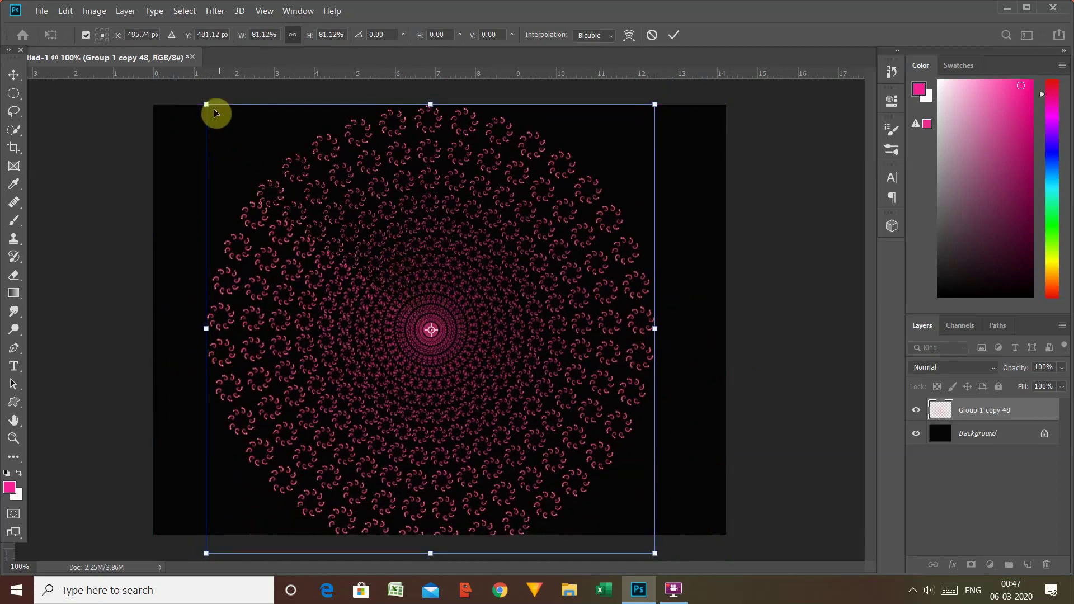
{"action": "left_click_drag", "start_coordinate": [215, 109], "coordinate": [245, 143]}
{"action": "left_click_drag", "start_coordinate": [357, 290], "coordinate": [354, 274]}
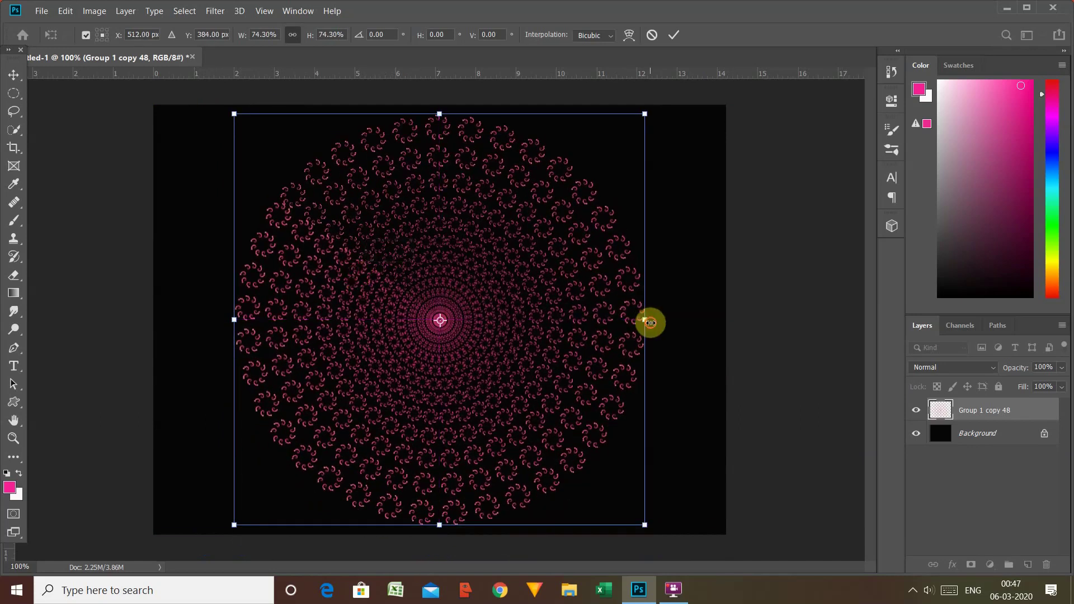
{"action": "left_click_drag", "start_coordinate": [645, 320], "coordinate": [662, 322]}
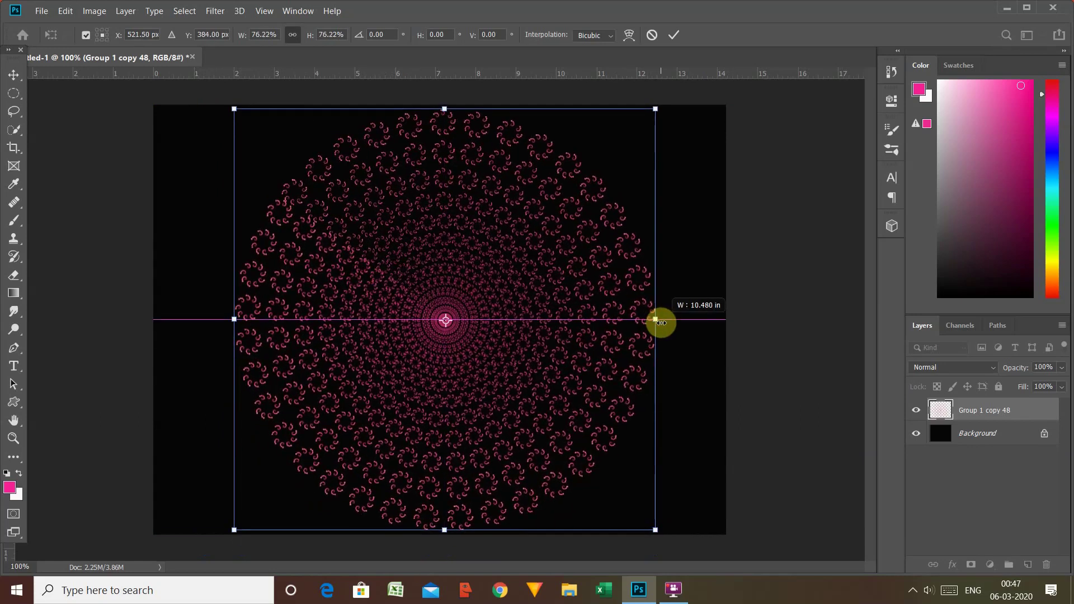
{"action": "left_click_drag", "start_coordinate": [662, 323], "coordinate": [661, 323]}
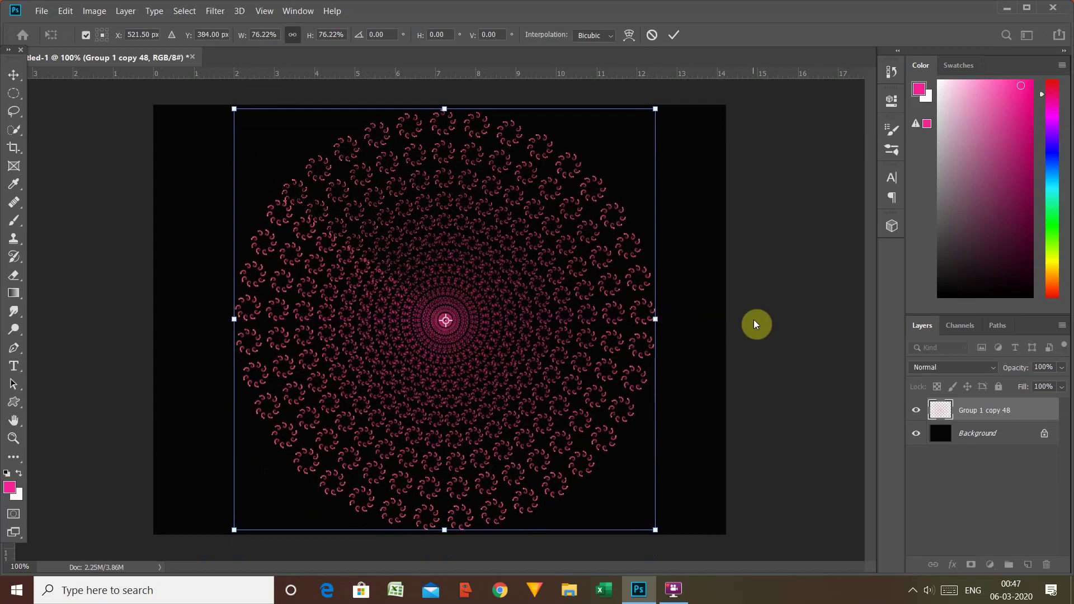
{"action": "key", "text": "t"}
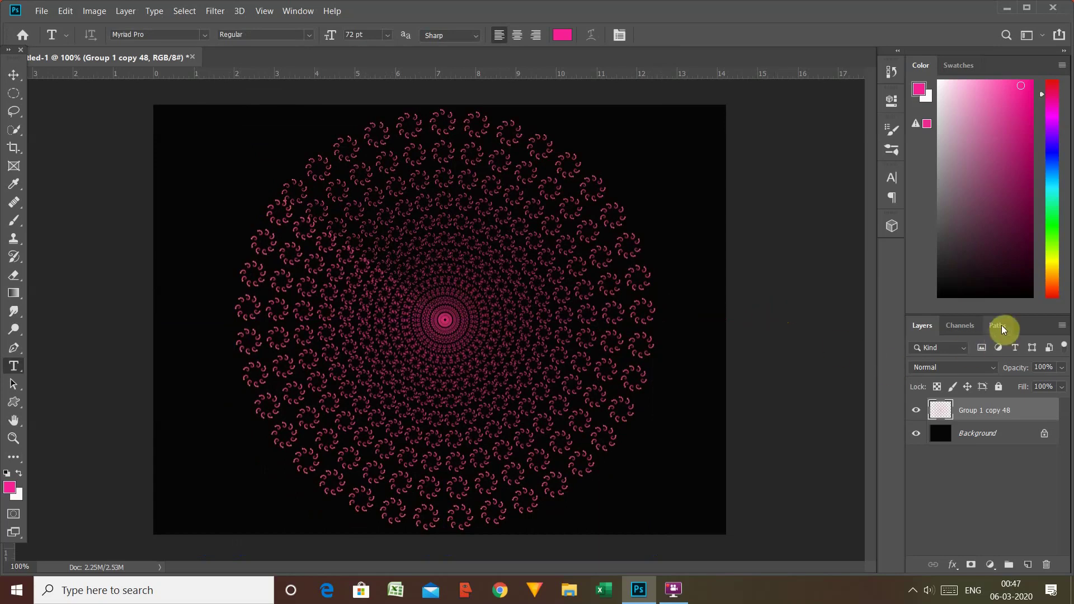
Select the Background layer and set the foreground colour to a very pale pink
{"action": "left_click", "coordinate": [990, 438]}
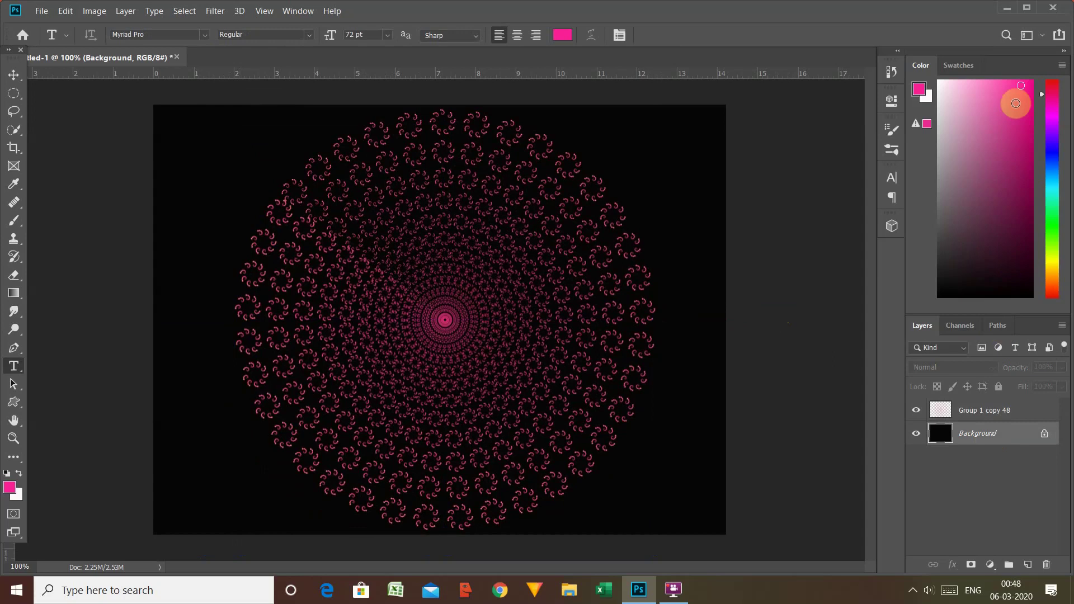
{"action": "left_click_drag", "start_coordinate": [1023, 86], "coordinate": [941, 104]}
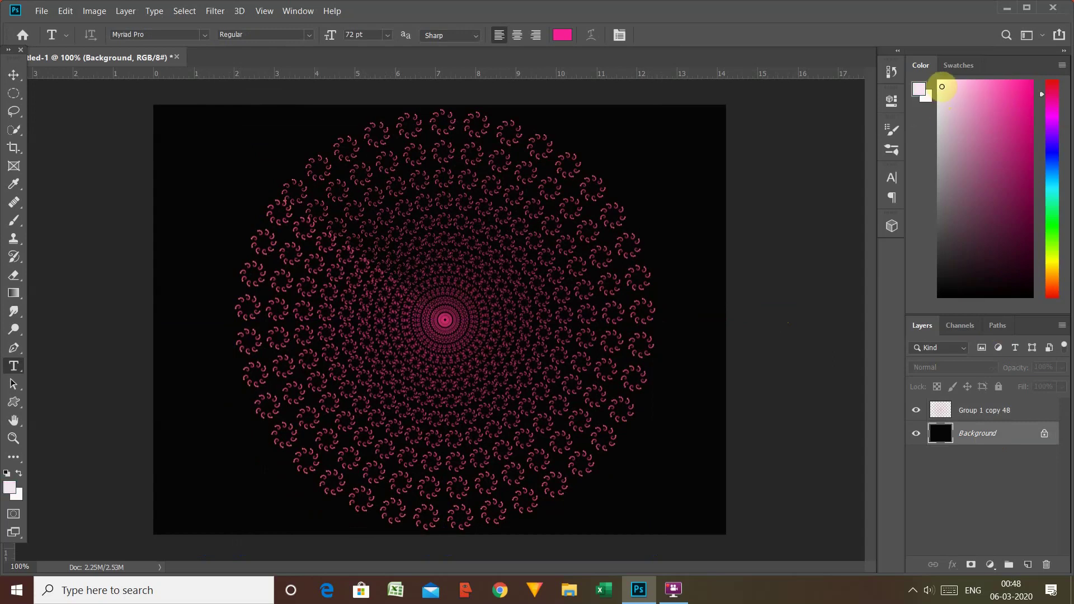